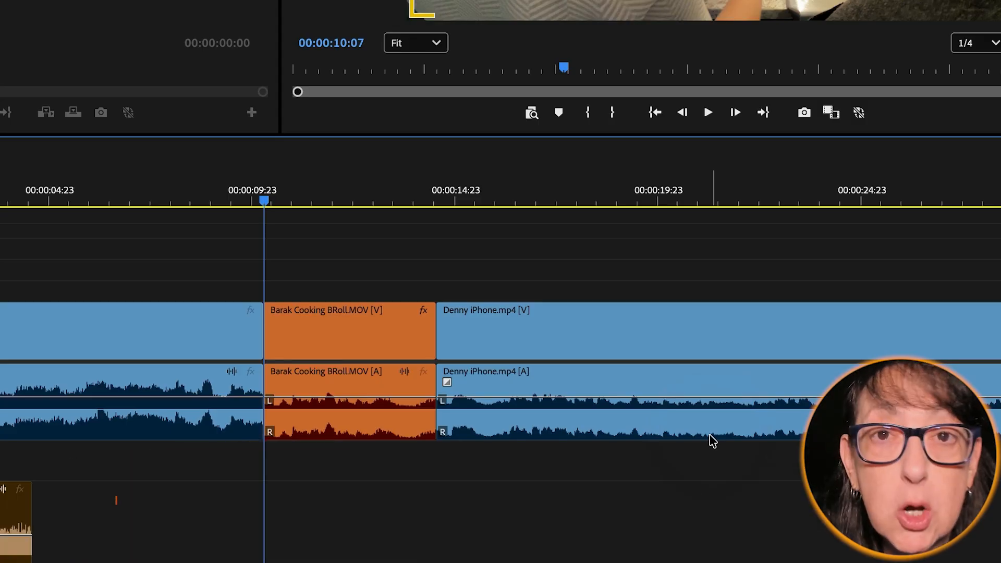
Try to extend the end of Barak Cooking BRoll.MOV and the start of Denny iPhone.mp4 across their shared video edit point
{"action": "left_click", "coordinate": [443, 371]}
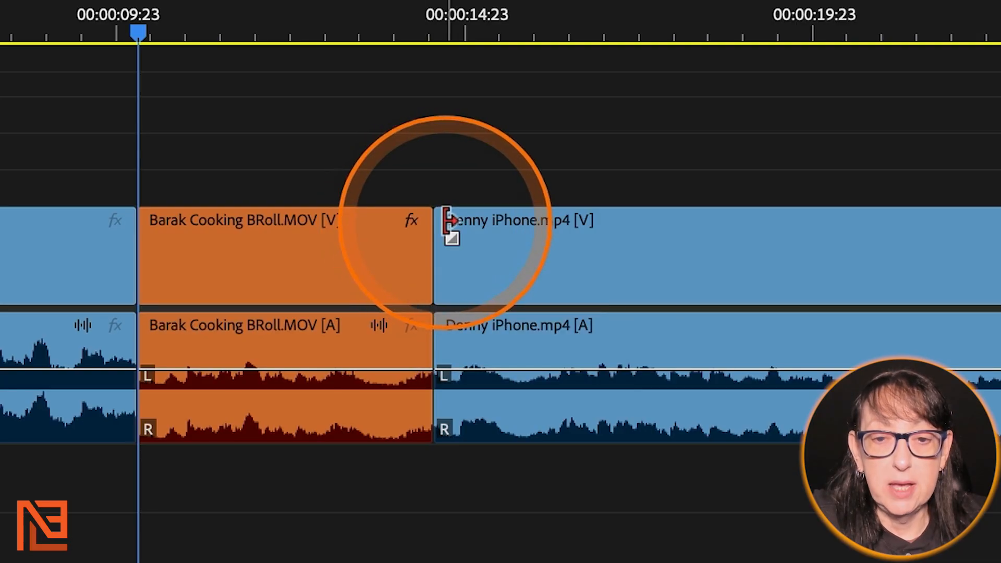
{"action": "left_click", "coordinate": [419, 216]}
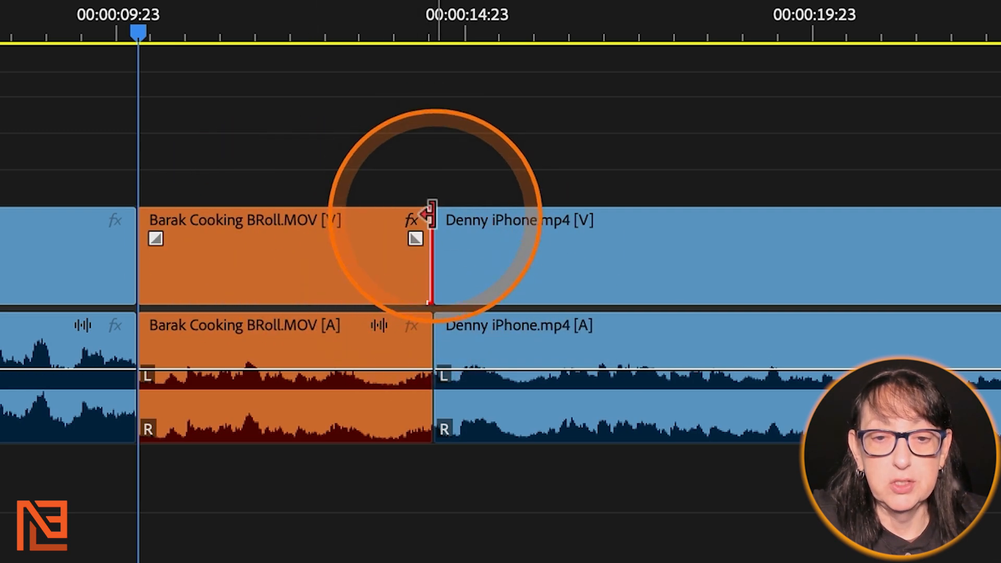
{"action": "left_click_drag", "start_coordinate": [425, 217], "coordinate": [793, 282]}
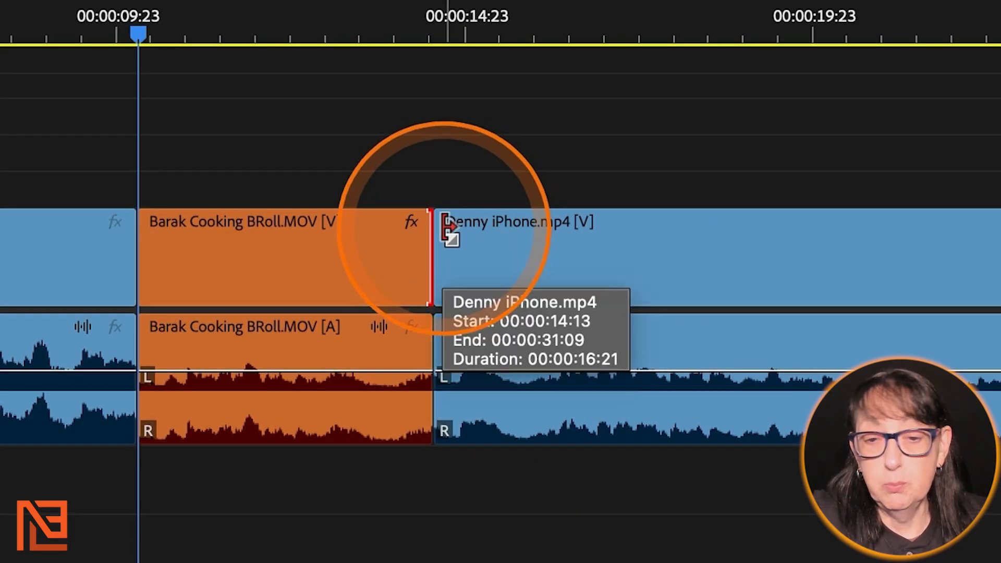
{"action": "left_click", "coordinate": [447, 231]}
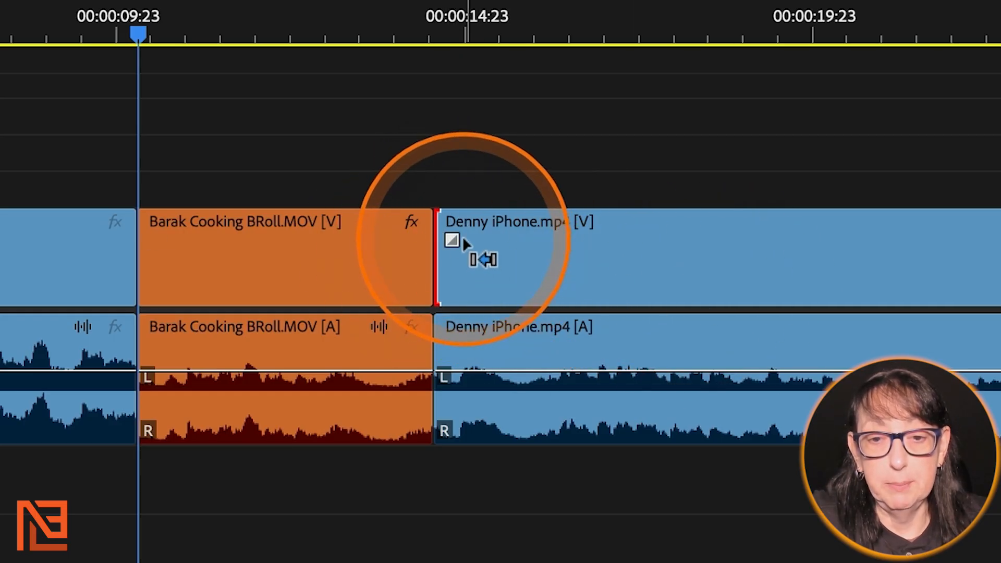
{"action": "left_click_drag", "start_coordinate": [447, 229], "coordinate": [424, 316]}
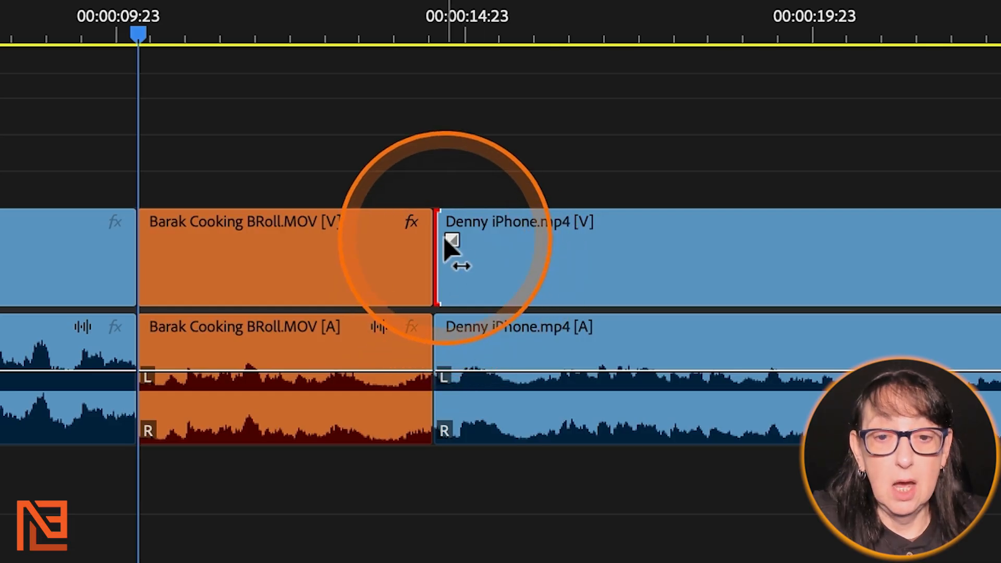
{"action": "left_click_drag", "start_coordinate": [451, 221], "coordinate": [10, 282]}
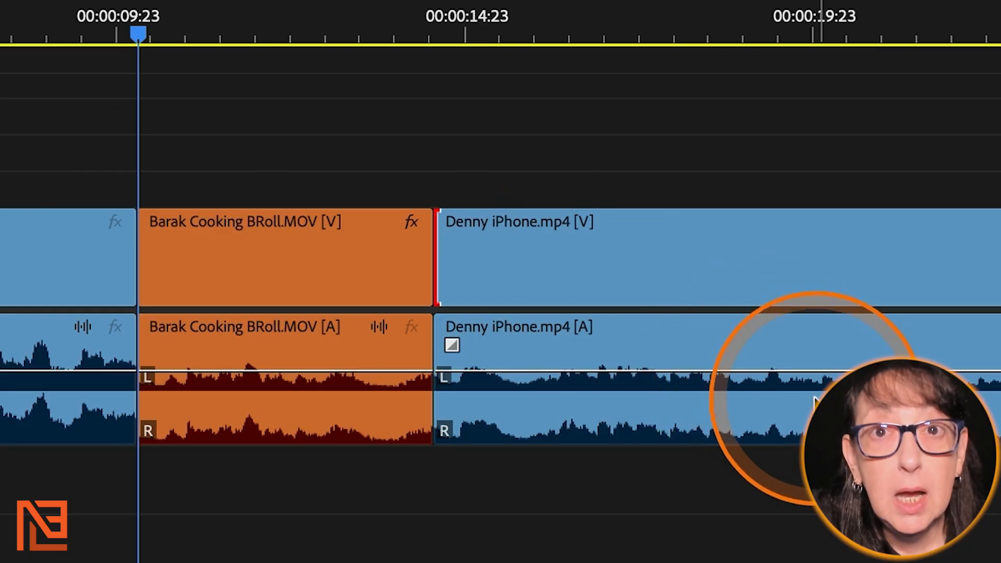
{"action": "left_click", "coordinate": [431, 297]}
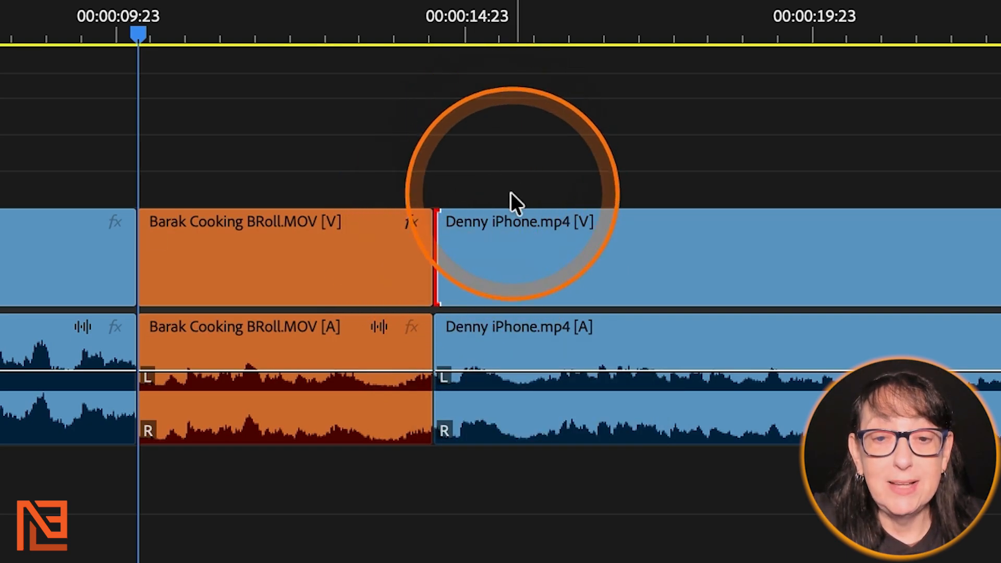
Trim about five seconds off the start of Denny iPhone.mp4's video and audio, and close the gap by moving the clip against Barak Cooking BRoll.MOV
{"action": "left_click_drag", "start_coordinate": [447, 229], "coordinate": [780, 232]}
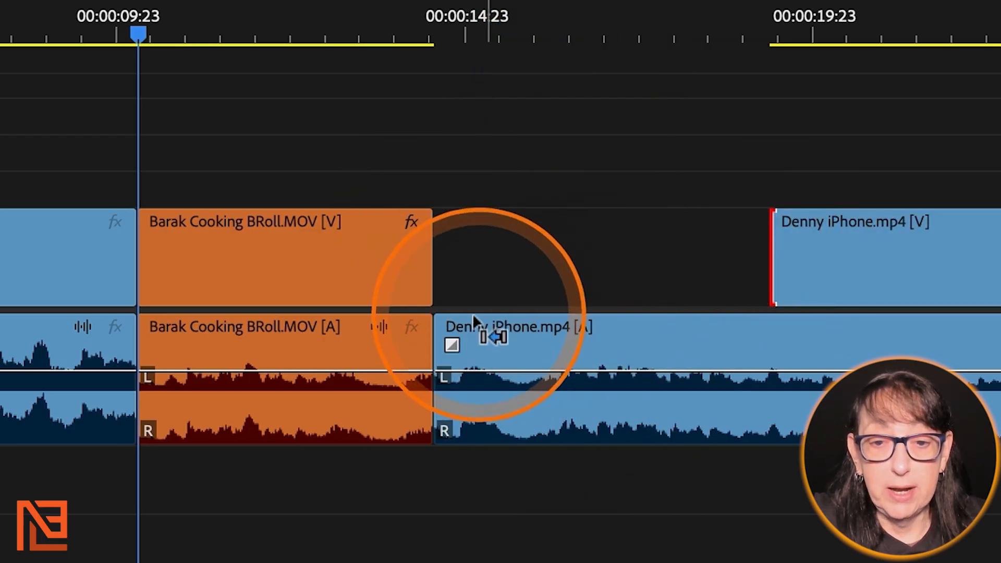
{"action": "left_click_drag", "start_coordinate": [448, 334], "coordinate": [775, 331]}
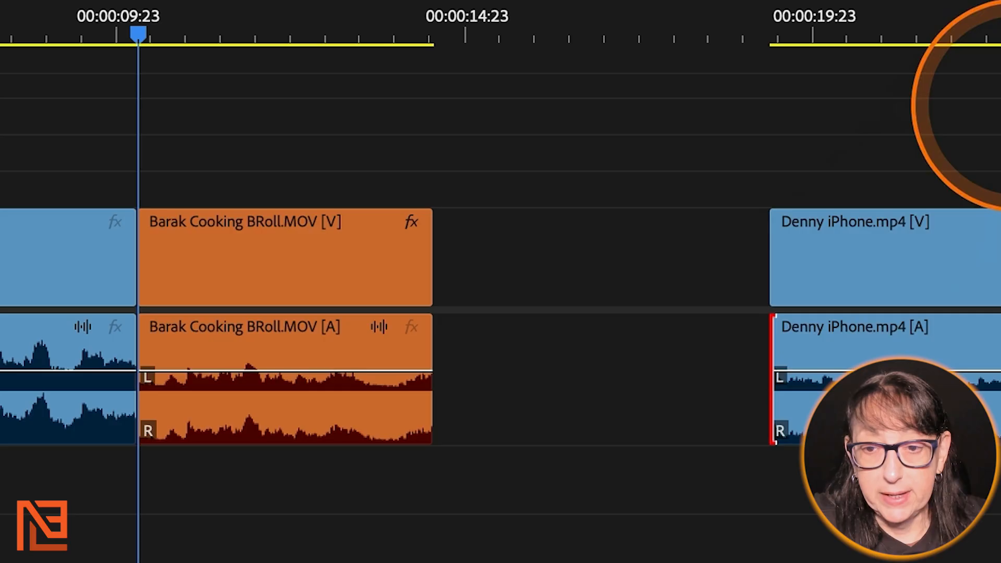
{"action": "left_click_drag", "start_coordinate": [1000, 107], "coordinate": [1000, 381]}
{"action": "left_click_drag", "start_coordinate": [1000, 271], "coordinate": [813, 271]}
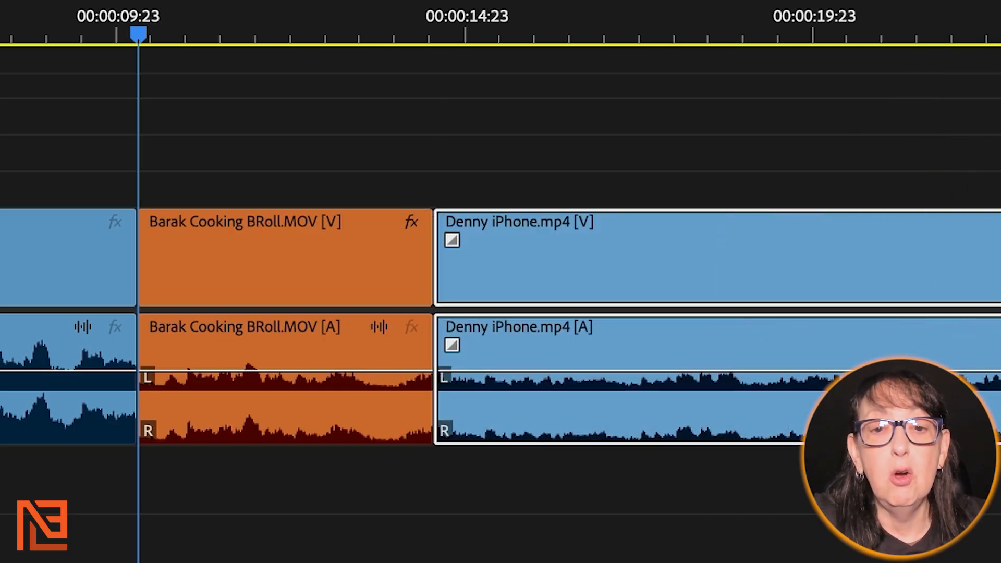
Undo the clip move and the video and audio trims on Denny iPhone.mp4
{"action": "key", "text": "ctrl+z"}
{"action": "key", "text": "ctrl+z"}
{"action": "key", "text": "ctrl+z"}
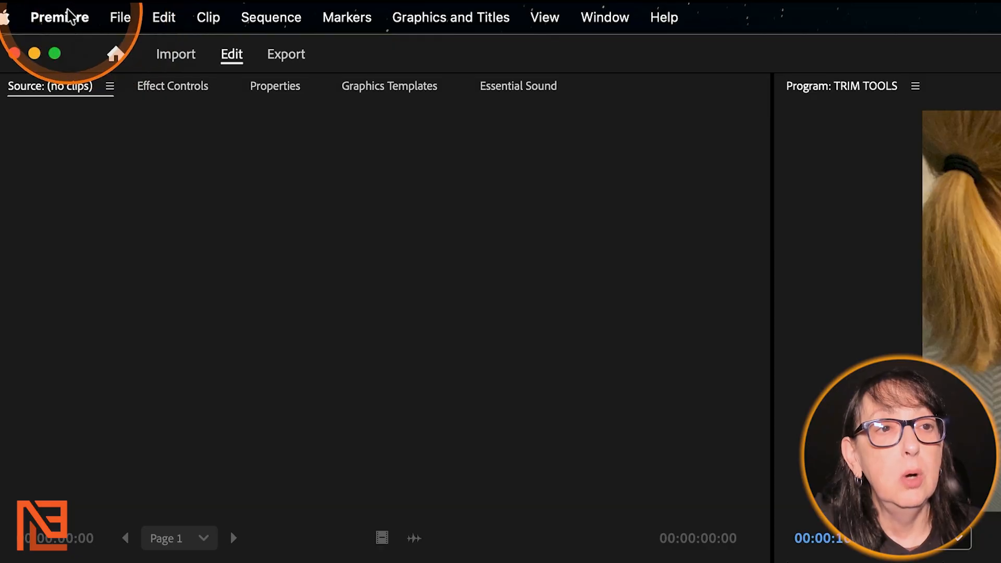
Open the application's Trim settings and accept them
{"action": "left_click", "coordinate": [72, 16]}
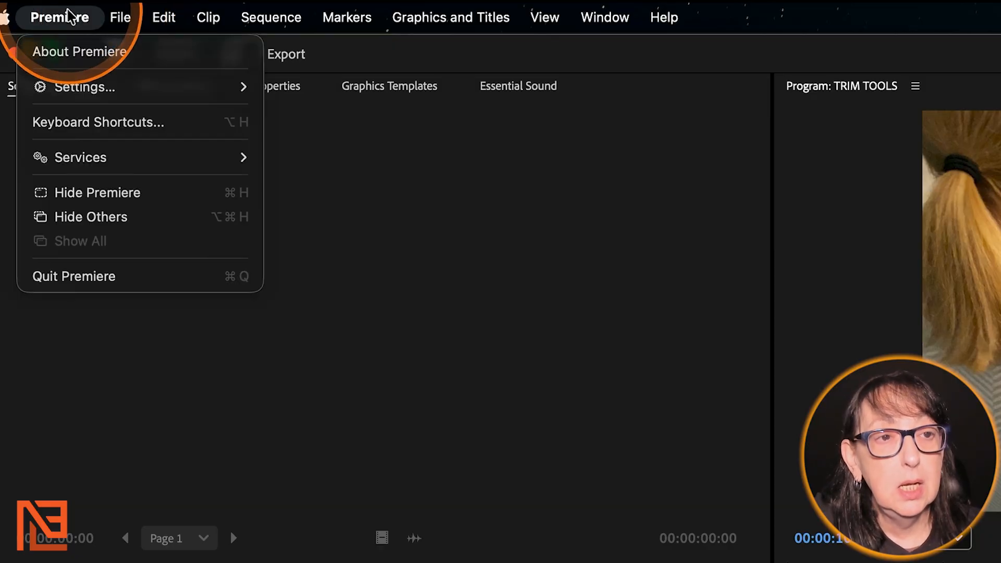
{"action": "mouse_move", "coordinate": [87, 97]}
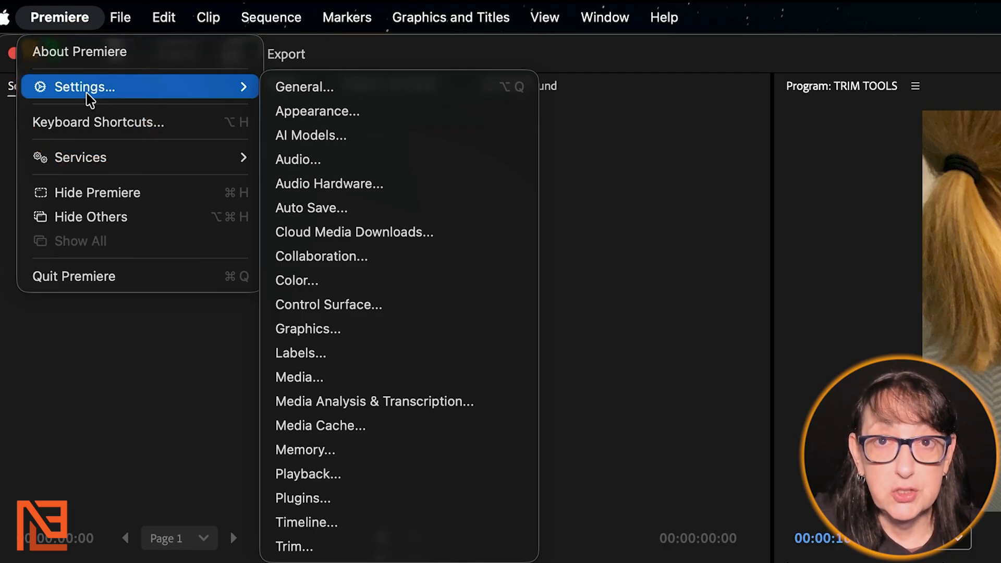
{"action": "left_click", "coordinate": [133, 8]}
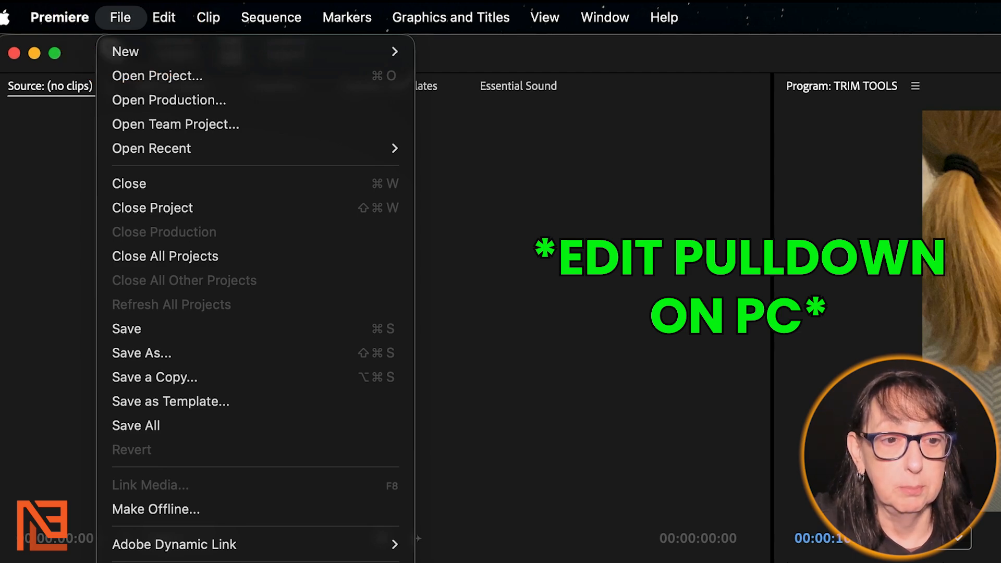
{"action": "mouse_move", "coordinate": [57, 11]}
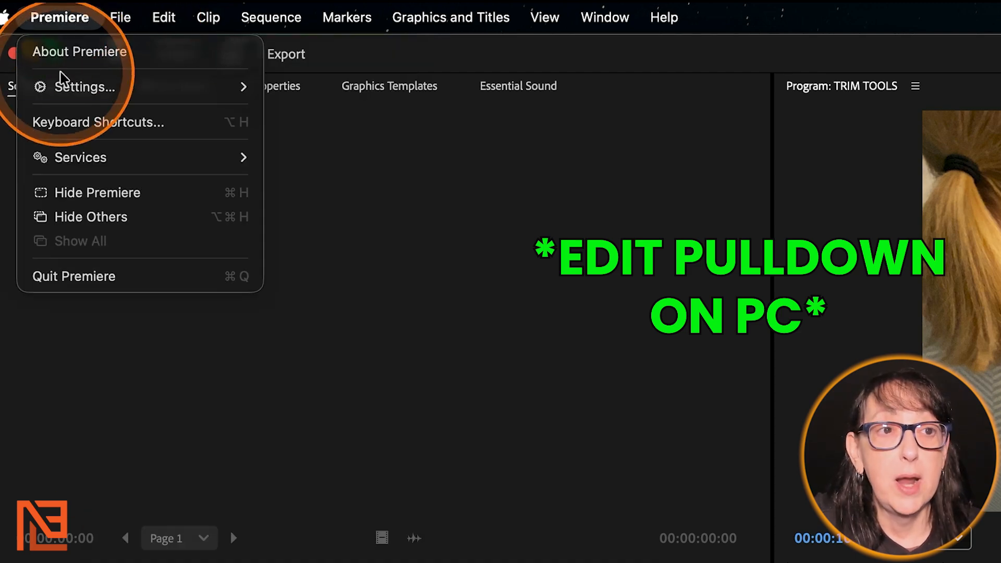
{"action": "mouse_move", "coordinate": [59, 88]}
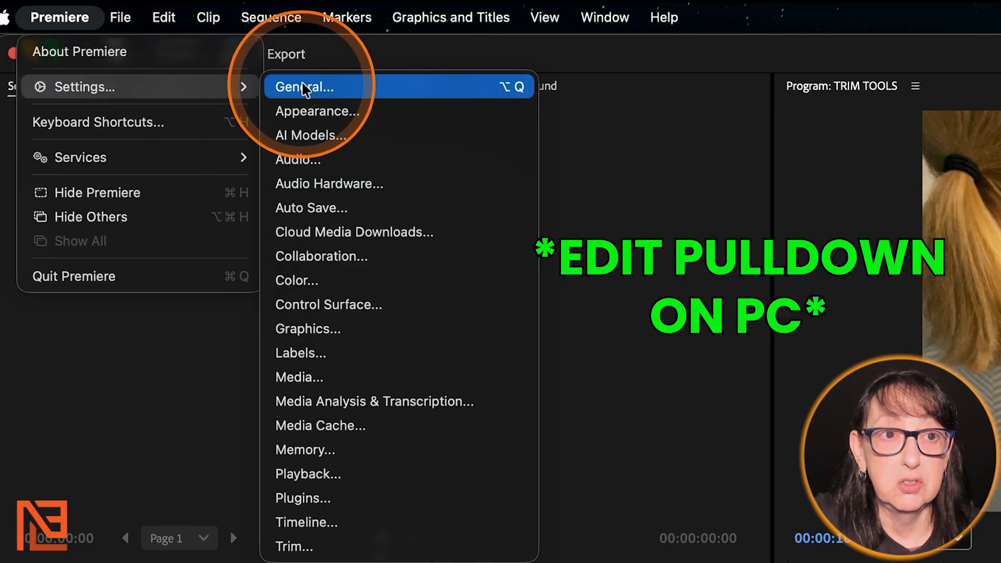
{"action": "left_click", "coordinate": [289, 546]}
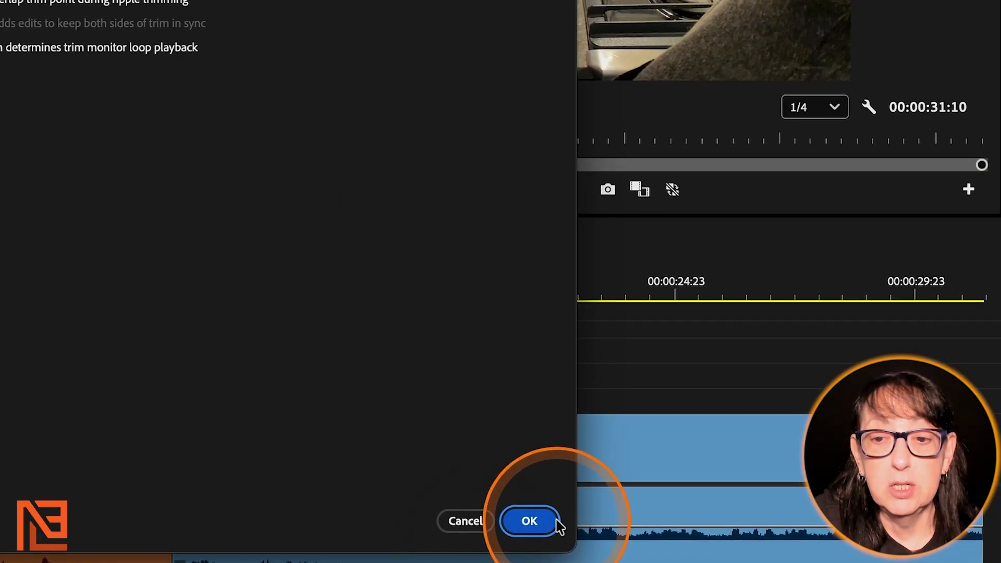
{"action": "left_click", "coordinate": [530, 521]}
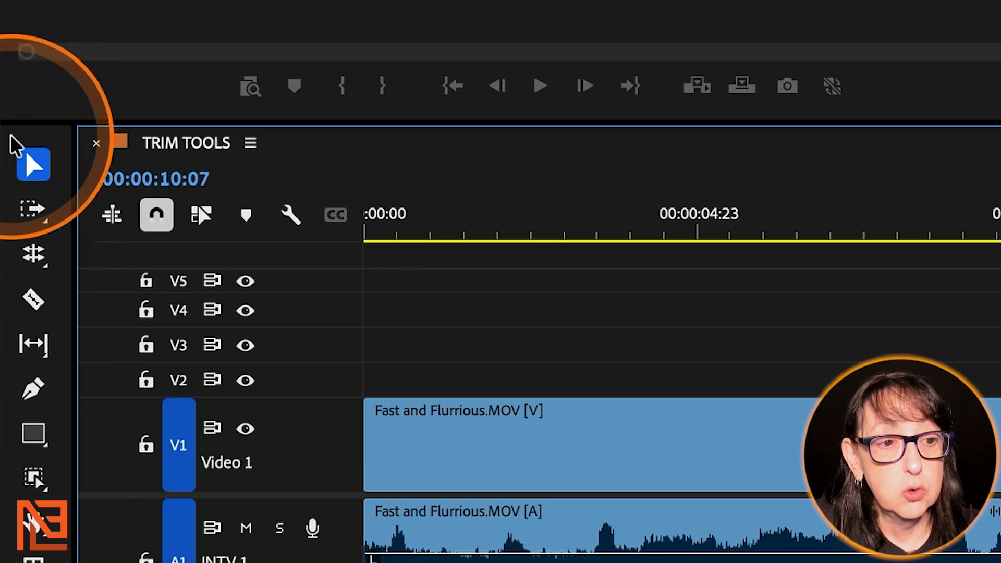
Check that the Tools panel is enabled in the workspace
{"action": "left_click", "coordinate": [834, 1]}
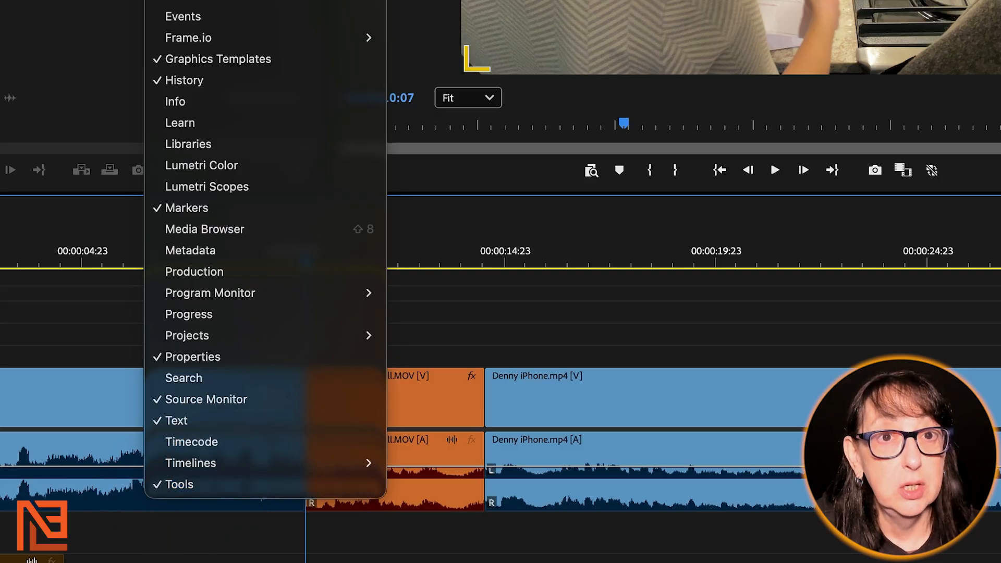
{"action": "left_click", "coordinate": [219, 485]}
{"action": "mouse_move", "coordinate": [172, 0]}
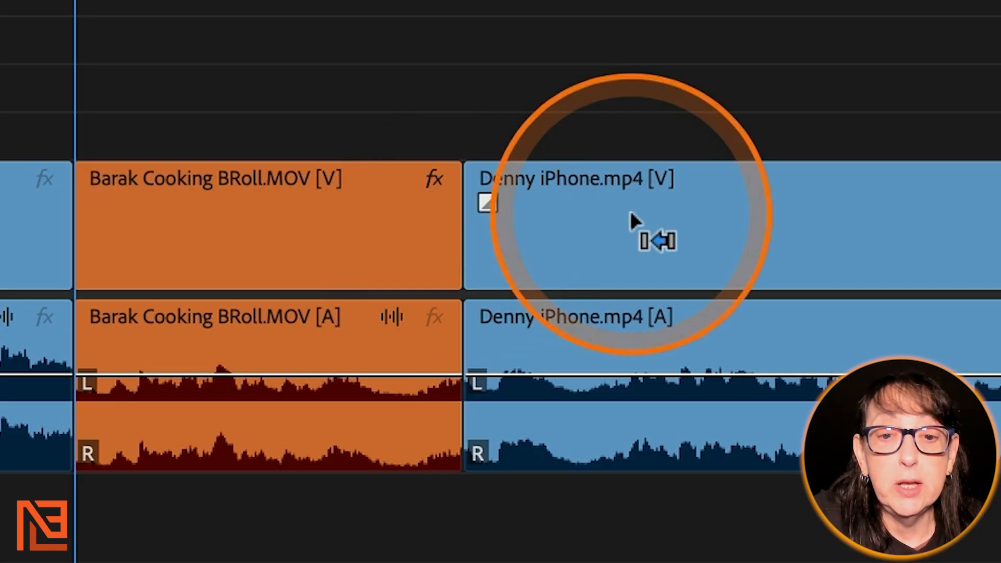
Roll the video edit between Barak Cooking BRoll.MOV and Denny iPhone.mp4 about 4.5 seconds later and move the playhead into the extended part
{"action": "left_click_drag", "start_coordinate": [445, 243], "coordinate": [465, 253]}
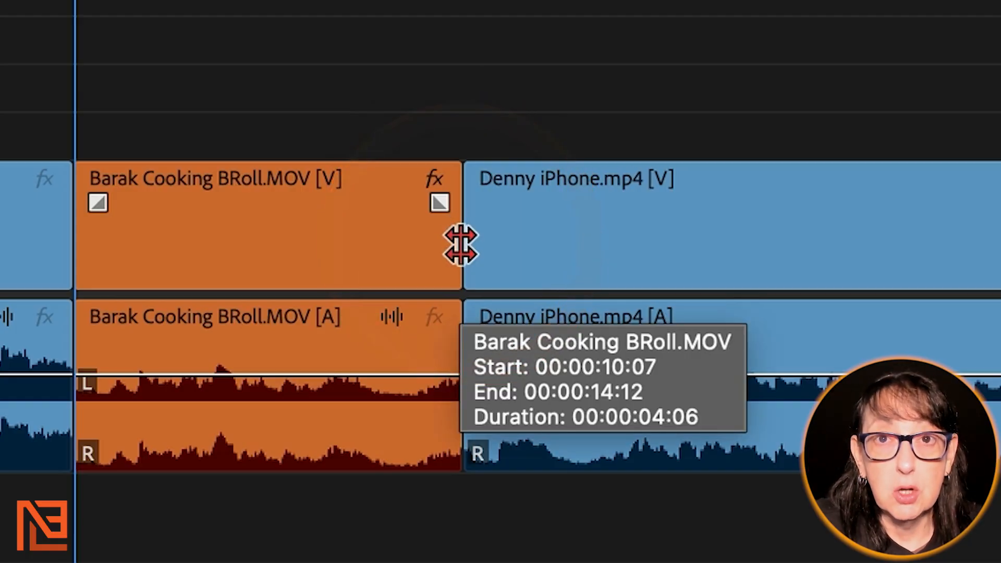
{"action": "left_click", "coordinate": [459, 230]}
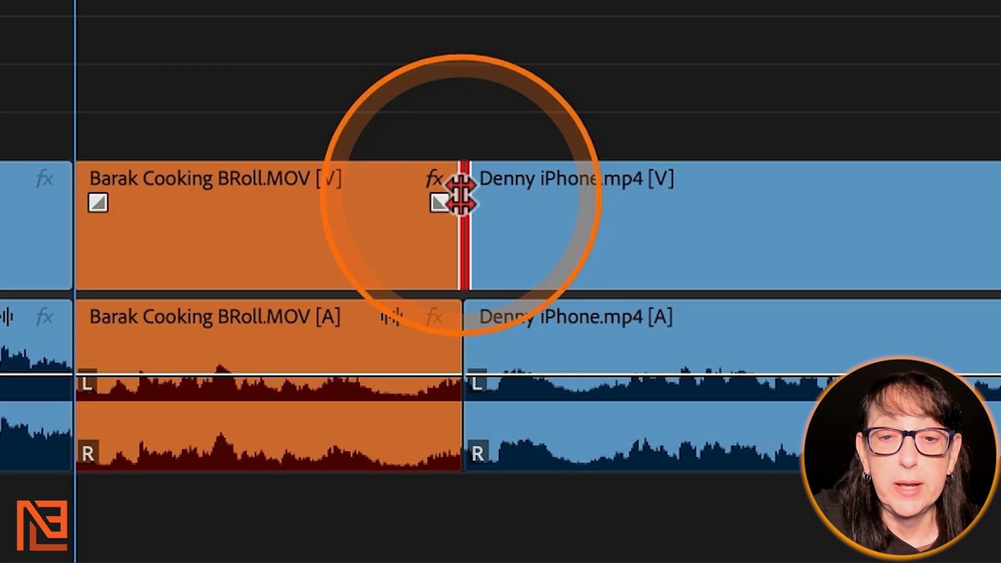
{"action": "left_click_drag", "start_coordinate": [460, 194], "coordinate": [873, 201]}
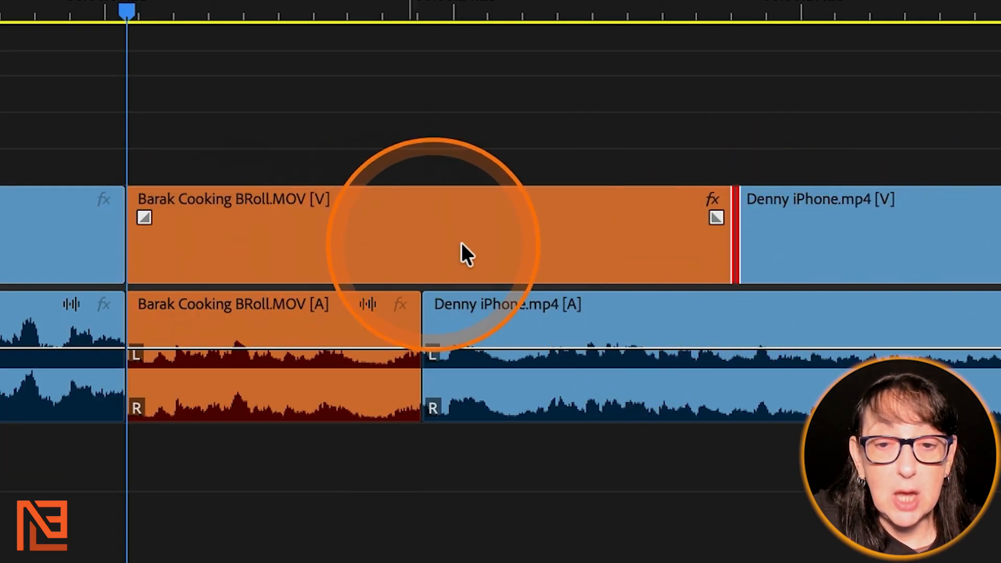
{"action": "left_click_drag", "start_coordinate": [229, 11], "coordinate": [561, 42]}
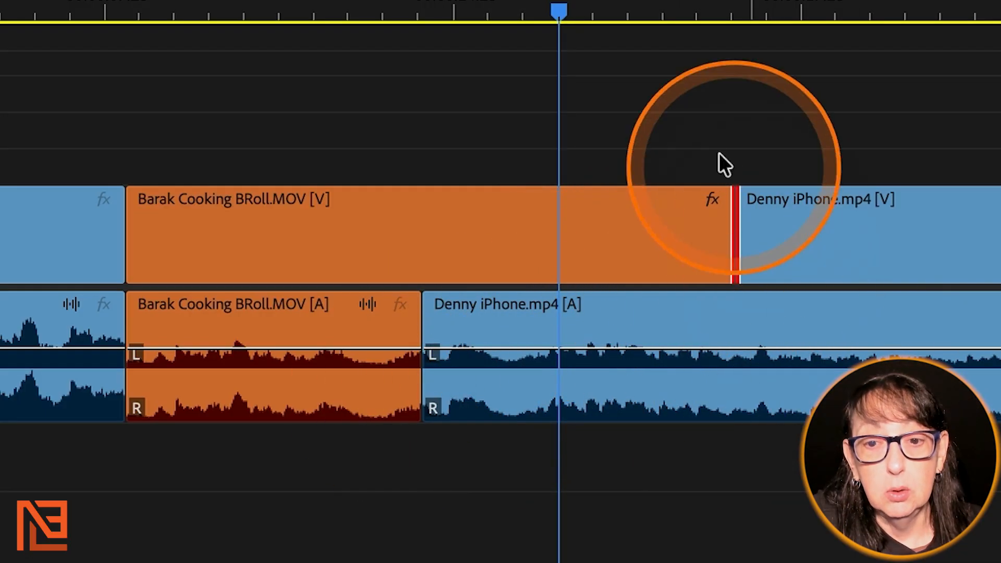
Trim the start of Denny iPhone.mp4's video by +00:00:05:07 and extend the end of Barak Cooking BRoll.MOV's video to fill the gap
{"action": "left_click_drag", "start_coordinate": [737, 200], "coordinate": [807, 228]}
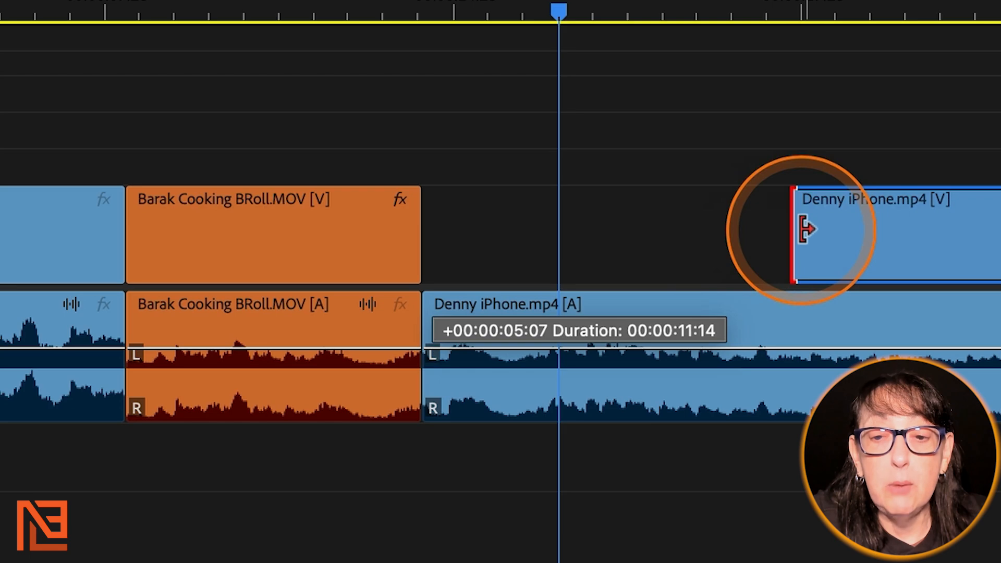
{"action": "left_click_drag", "start_coordinate": [420, 199], "coordinate": [991, 292]}
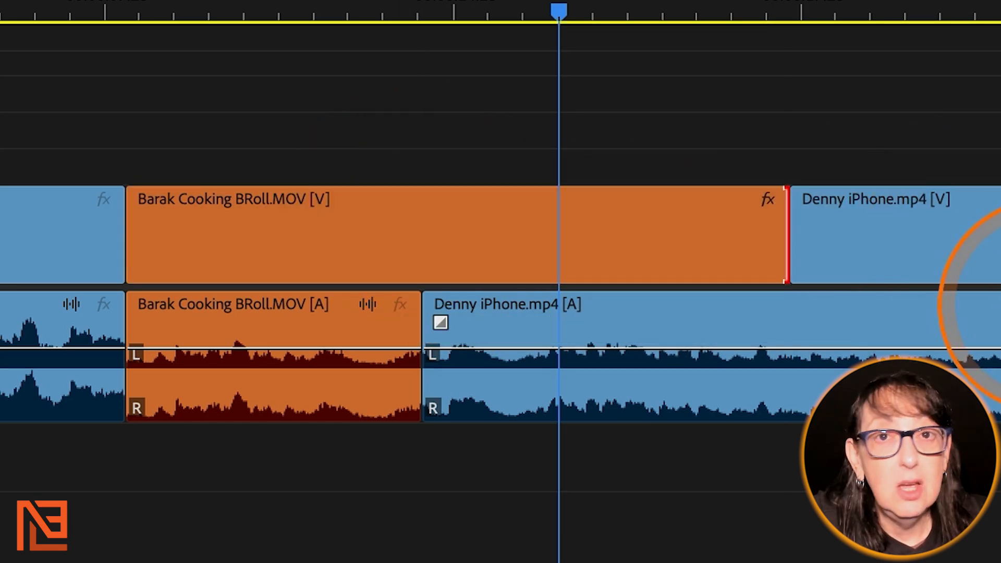
Undo the two video trims and try to extend the end of Barak Cooking BRoll.MOV's video over Denny iPhone.mp4
{"action": "key", "text": "ctrl+z"}
{"action": "key", "text": "ctrl+z"}
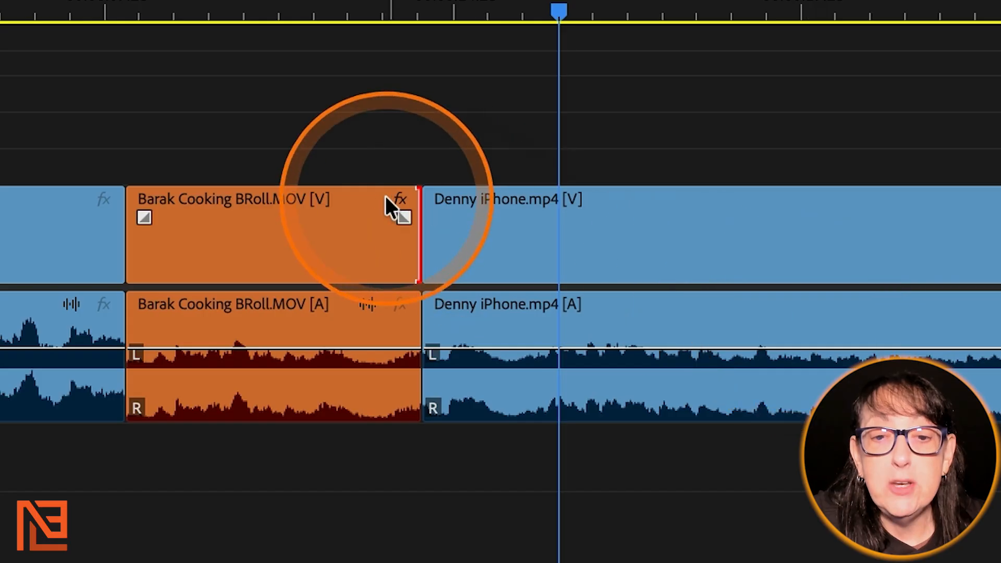
{"action": "left_click_drag", "start_coordinate": [420, 201], "coordinate": [993, 274]}
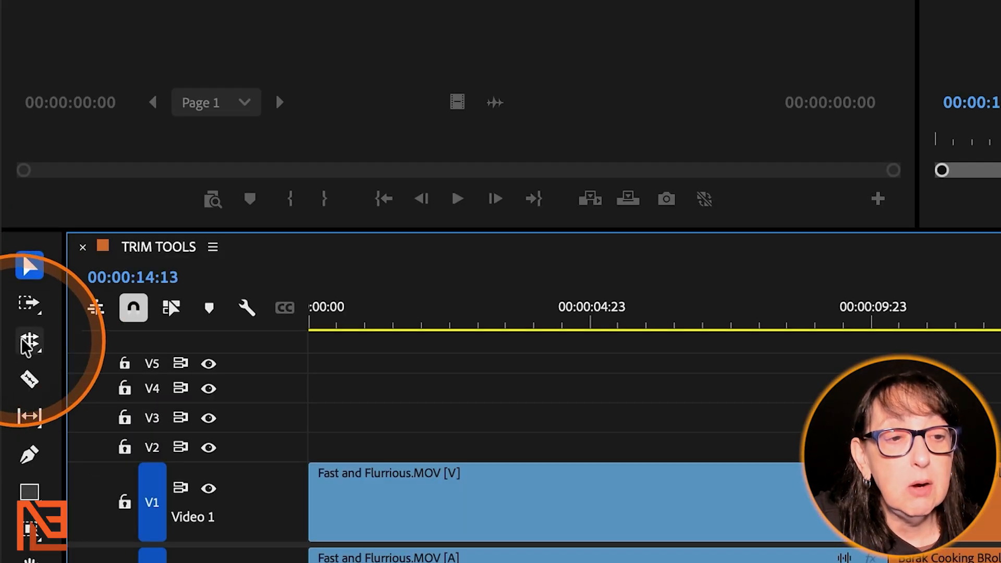
With the Rolling Edit Tool, roll the video edit between Barak Cooking BRoll.MOV and Denny iPhone.mp4 earlier to about 00:00:12:07
{"action": "left_click", "coordinate": [12, 319]}
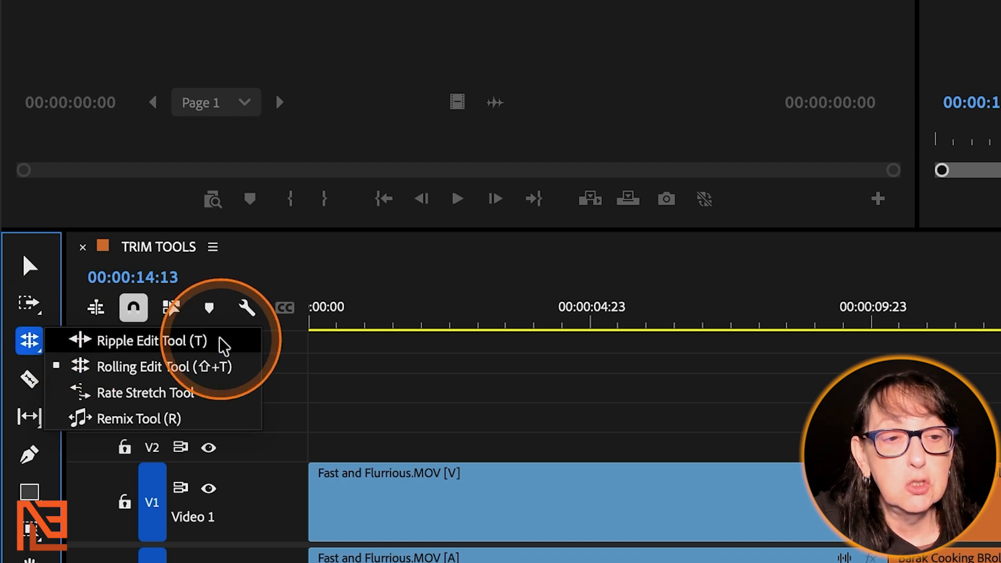
{"action": "left_click", "coordinate": [155, 366]}
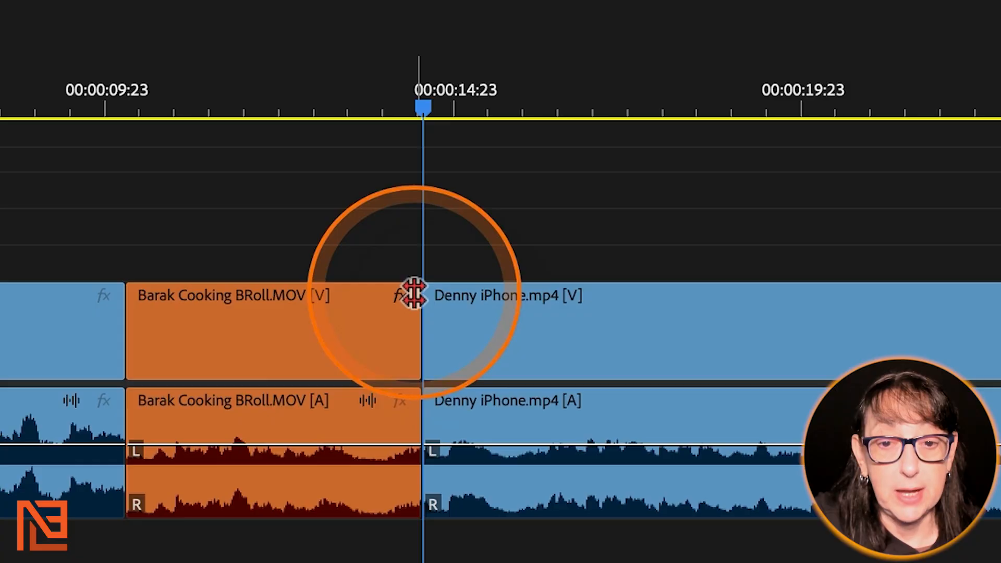
{"action": "left_click_drag", "start_coordinate": [415, 293], "coordinate": [259, 360]}
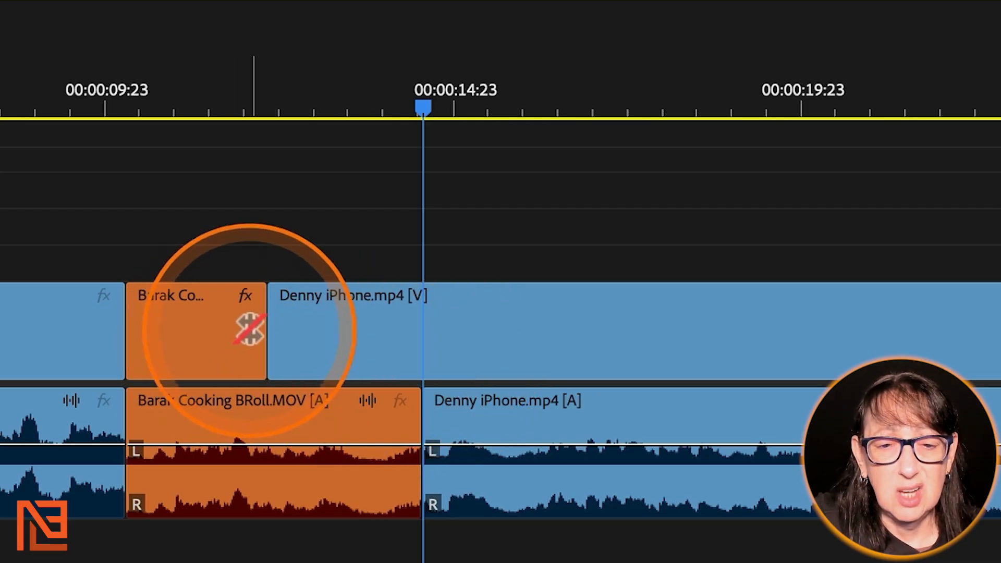
{"action": "left_click_drag", "start_coordinate": [264, 302], "coordinate": [261, 342]}
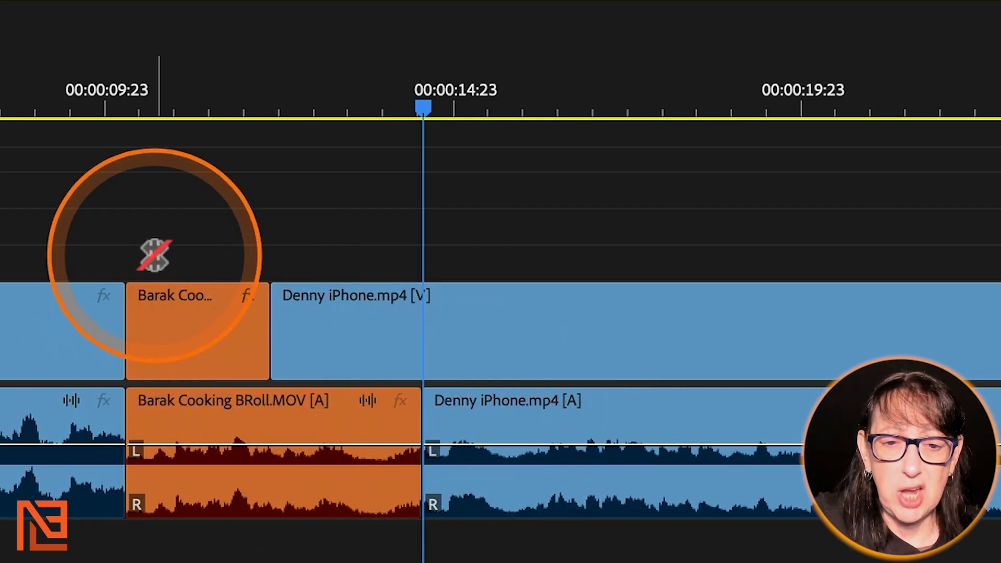
Roll the same video edit later, earlier and later again, ending at about 00:00:16:19
{"action": "left_click_drag", "start_coordinate": [270, 292], "coordinate": [588, 346]}
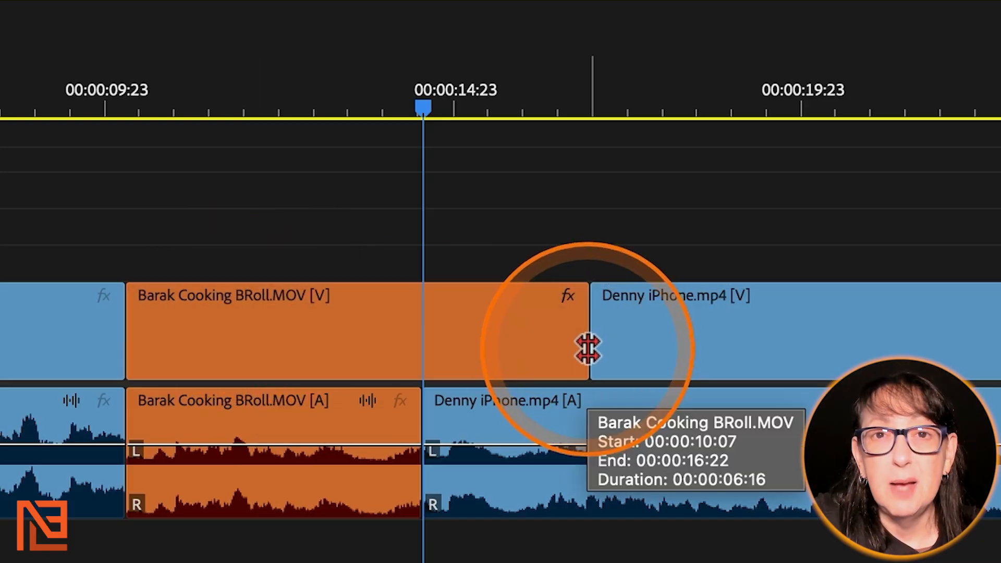
{"action": "left_click_drag", "start_coordinate": [590, 338], "coordinate": [297, 368]}
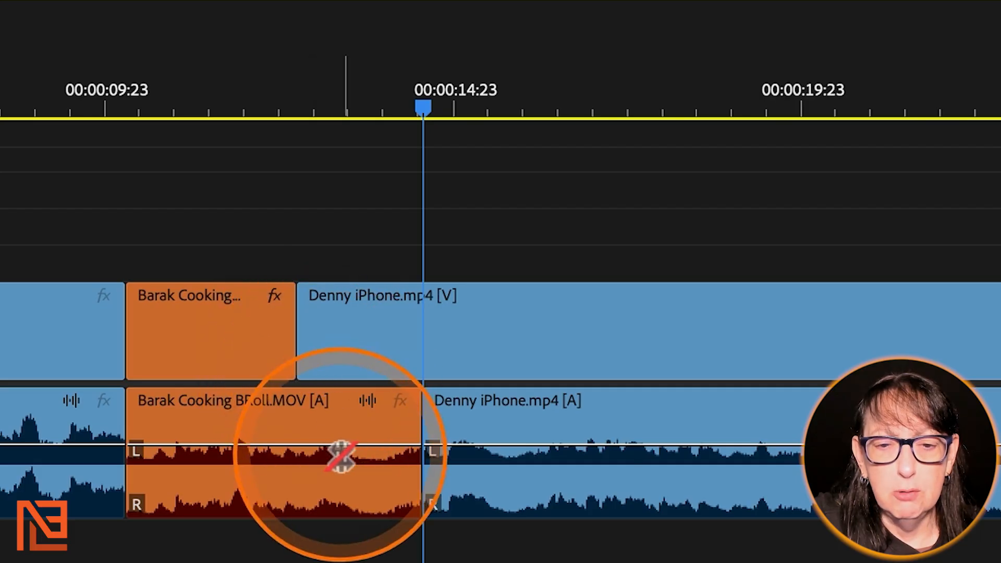
{"action": "left_click_drag", "start_coordinate": [295, 295], "coordinate": [580, 333]}
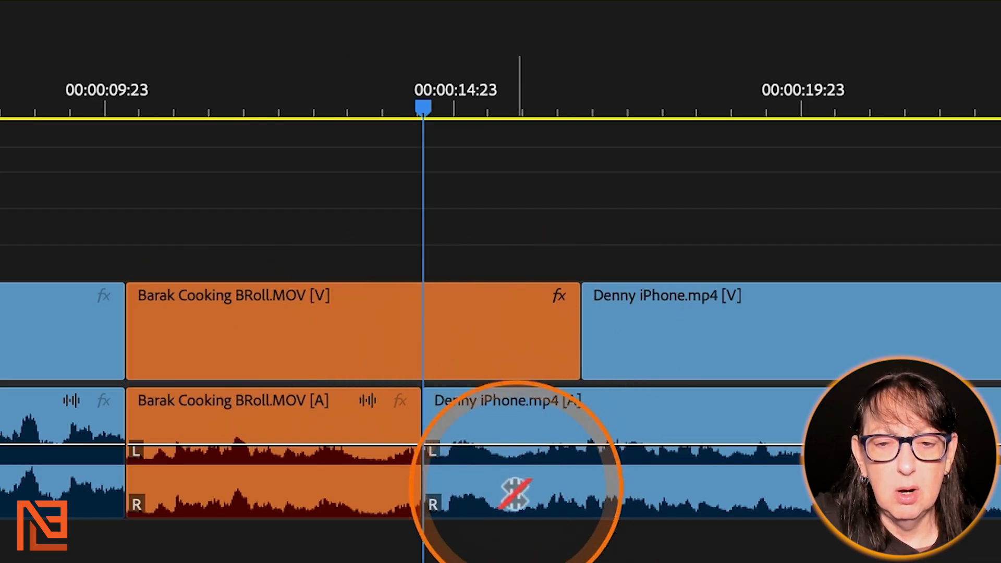
Roll the video edit between Barak Cooking BRoll.MOV and Denny iPhone.mp4 back to the playhead, and undo trial audio rolls to about 00:00:19:03 and 00:00:13:05
{"action": "left_click_drag", "start_coordinate": [570, 292], "coordinate": [420, 336]}
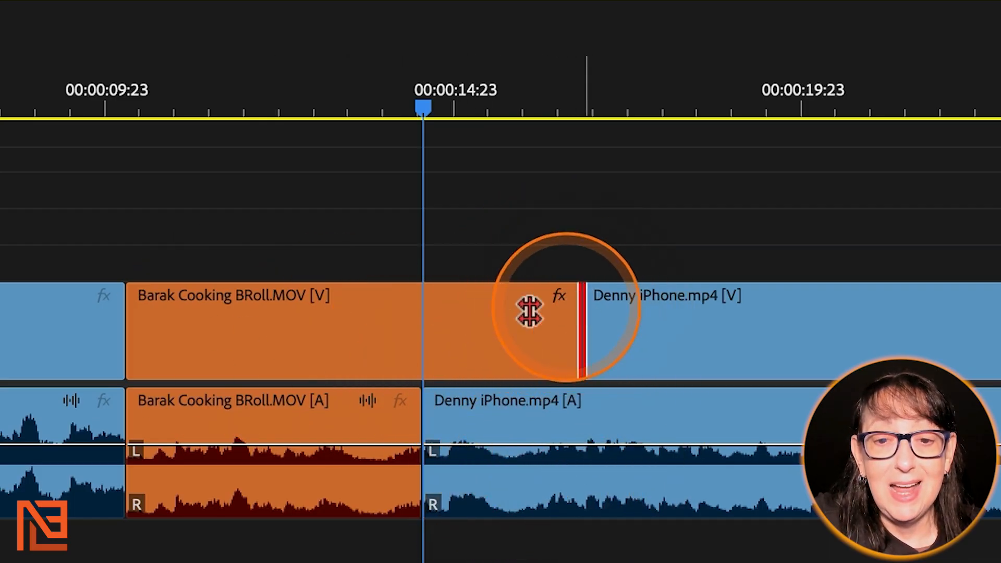
{"action": "left_click_drag", "start_coordinate": [415, 436], "coordinate": [744, 454]}
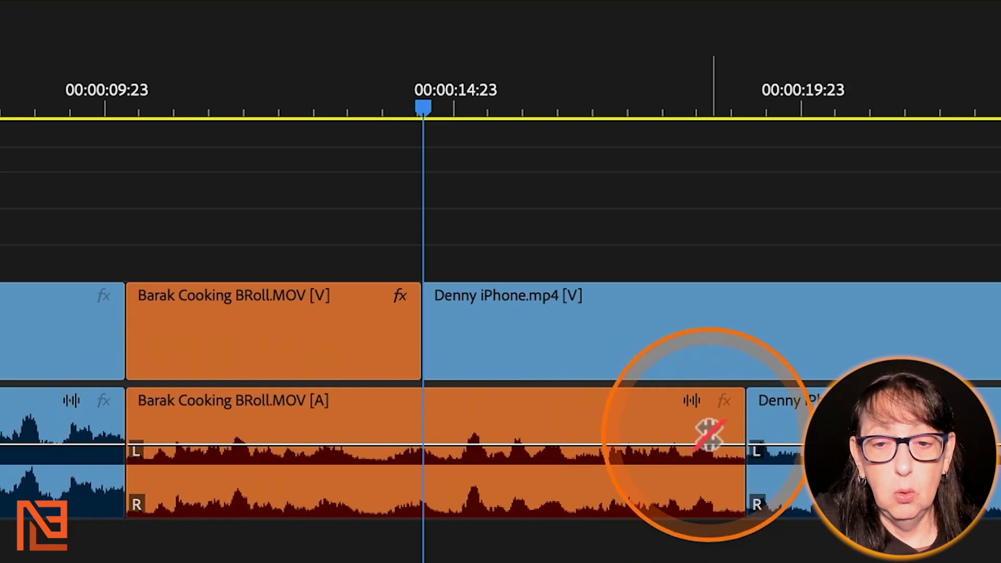
{"action": "left_click_drag", "start_coordinate": [746, 417], "coordinate": [334, 475]}
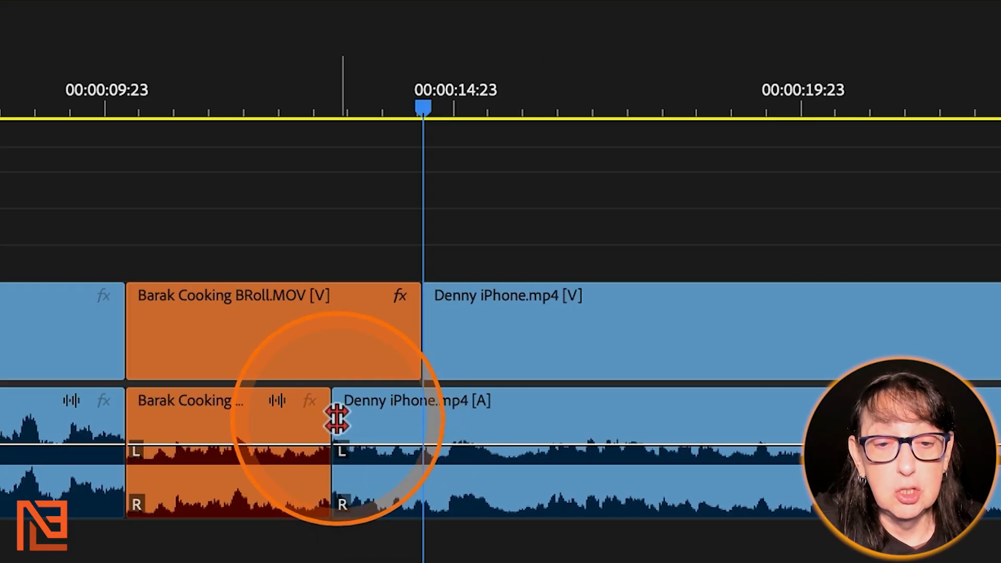
{"action": "key", "text": "ctrl+z"}
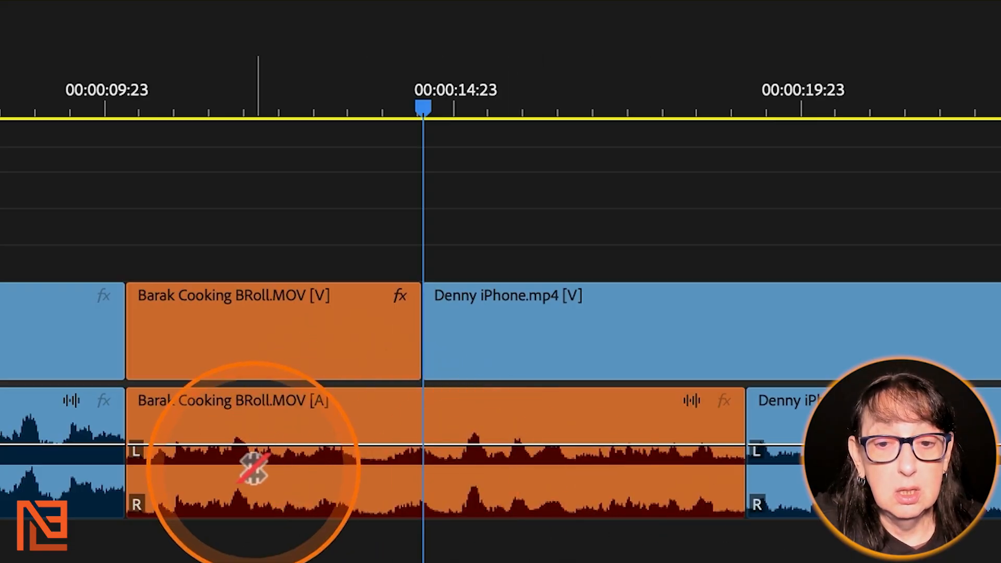
{"action": "key", "text": "ctrl+z"}
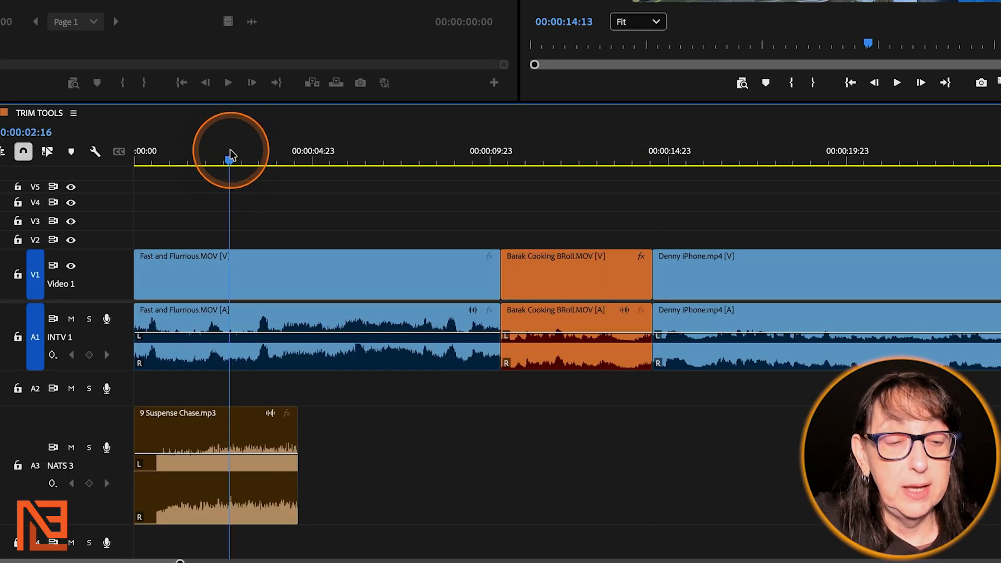
Trim about 11 frames off the start of 9 Suspense Chase.mp3, and use the Selection tool to move the clip to the sequence start
{"action": "left_click", "coordinate": [141, 414]}
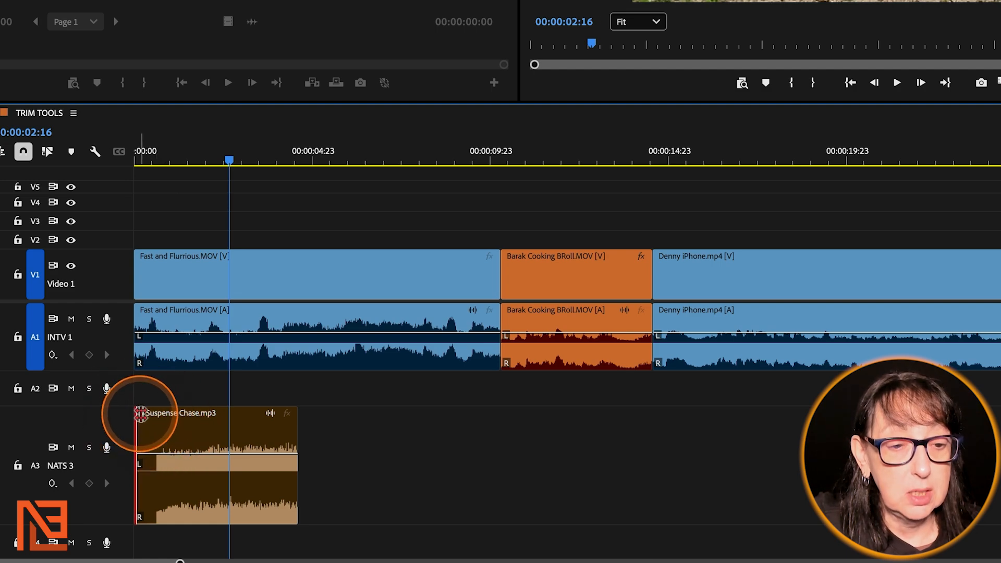
{"action": "left_click_drag", "start_coordinate": [141, 414], "coordinate": [150, 418]}
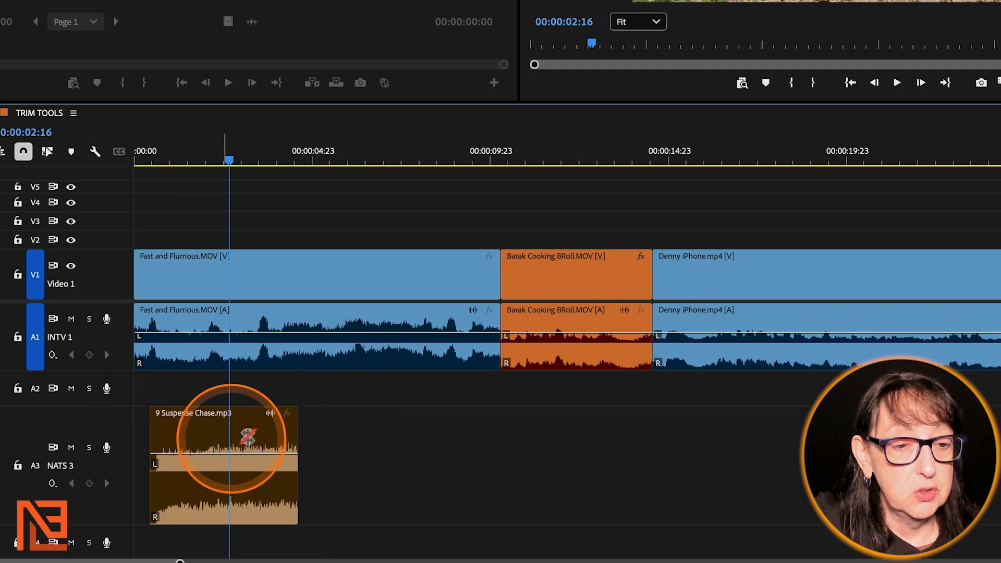
{"action": "left_click", "coordinate": [245, 433]}
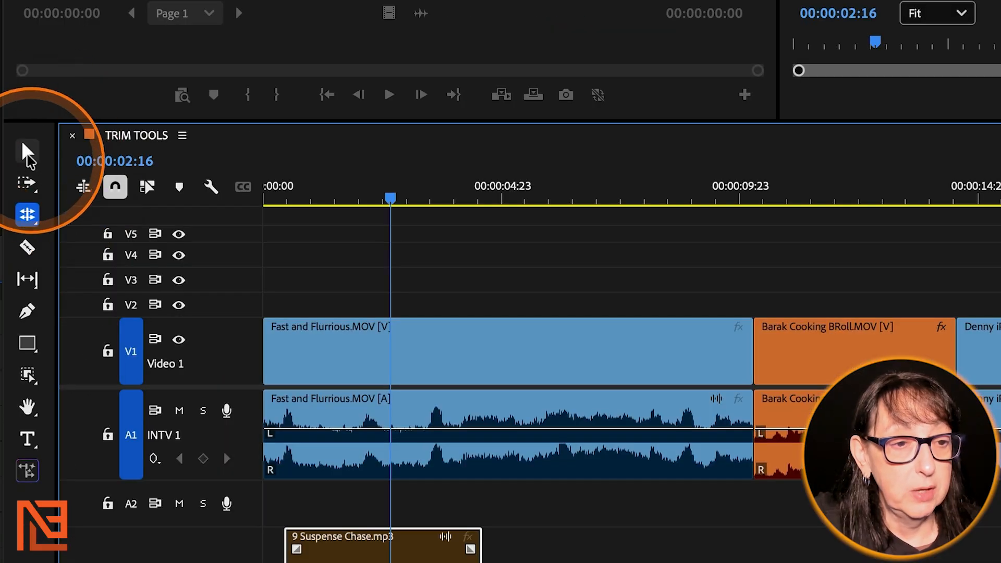
{"action": "left_click", "coordinate": [29, 155]}
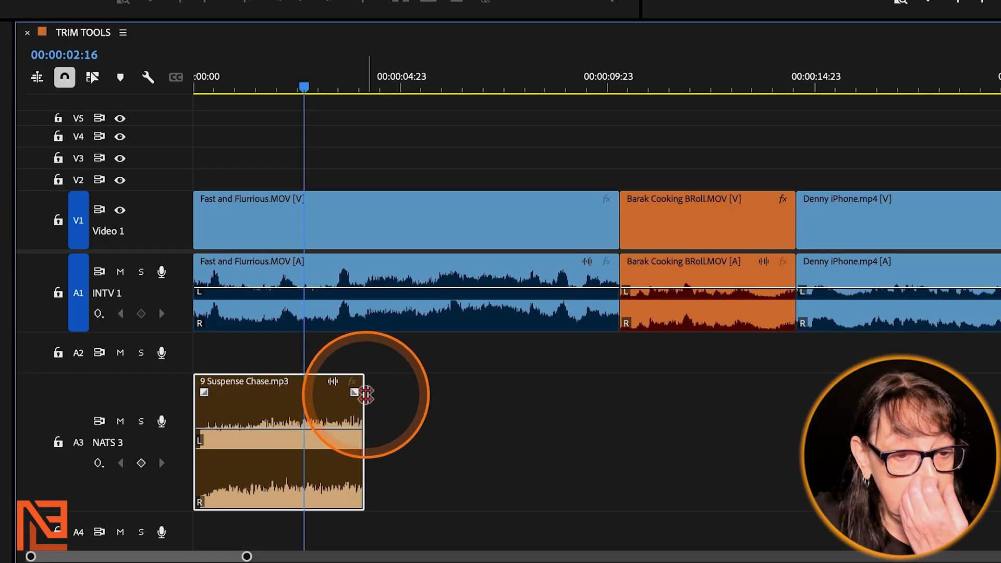
Try extending the end of 9 Suspense Chase.mp3 to the end of Denny iPhone.mp4 and undo the extension
{"action": "left_click", "coordinate": [364, 393]}
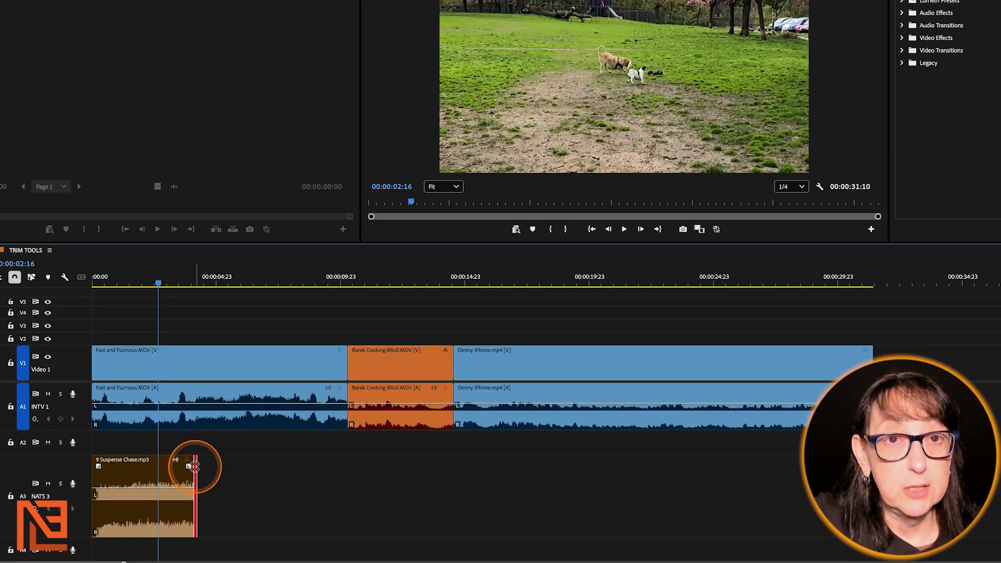
{"action": "left_click_drag", "start_coordinate": [194, 466], "coordinate": [844, 466]}
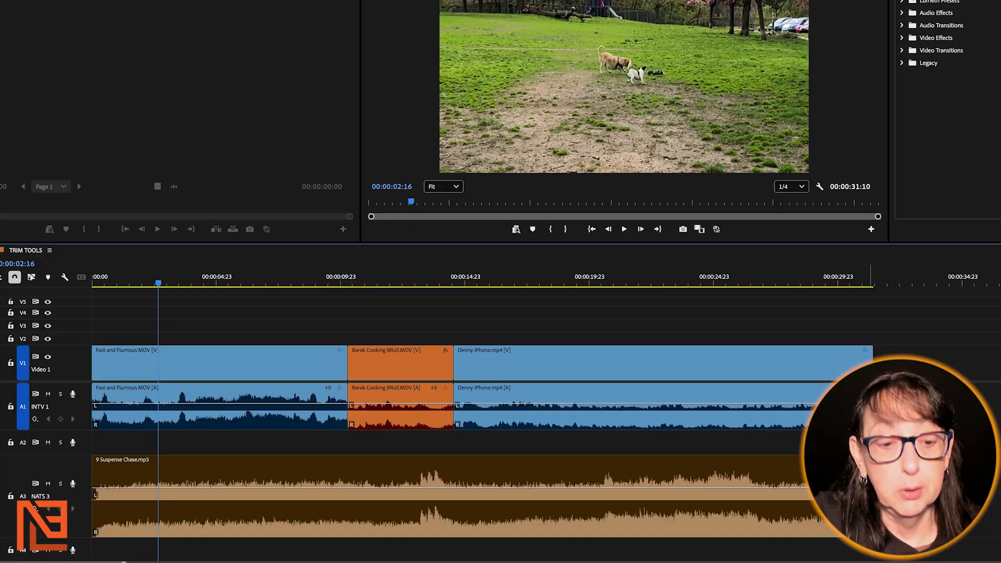
{"action": "key", "text": "ctrl+z"}
Extend the end of 9 Suspense Chase.mp3 to the end of Fast and Flurrious.MOV, and undo a further trial extension to about 00:00:28:11
{"action": "left_click", "coordinate": [329, 535]}
{"action": "left_click_drag", "start_coordinate": [190, 463], "coordinate": [510, 481]}
{"action": "left_click_drag", "start_coordinate": [335, 467], "coordinate": [348, 471]}
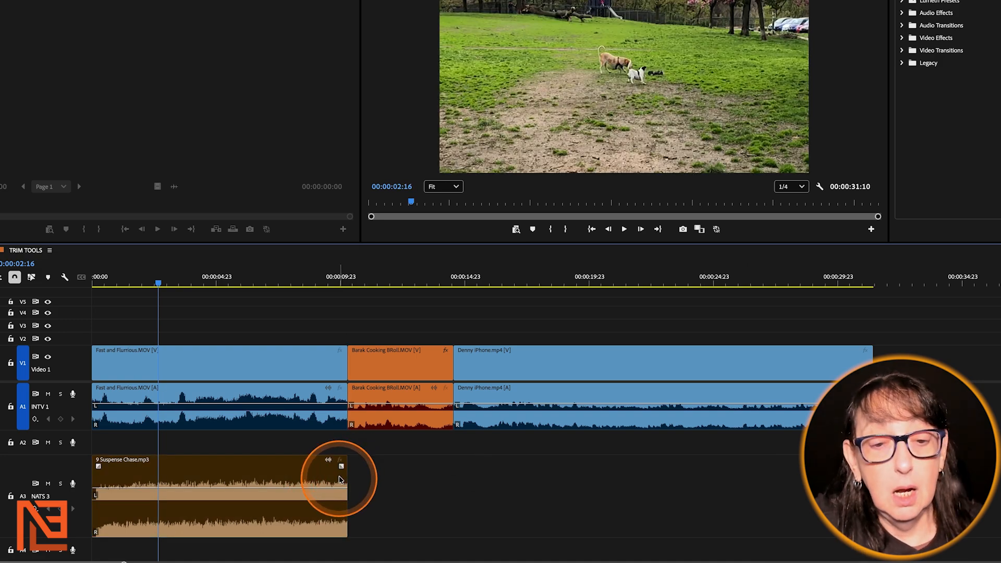
{"action": "left_click_drag", "start_coordinate": [346, 465], "coordinate": [800, 465]}
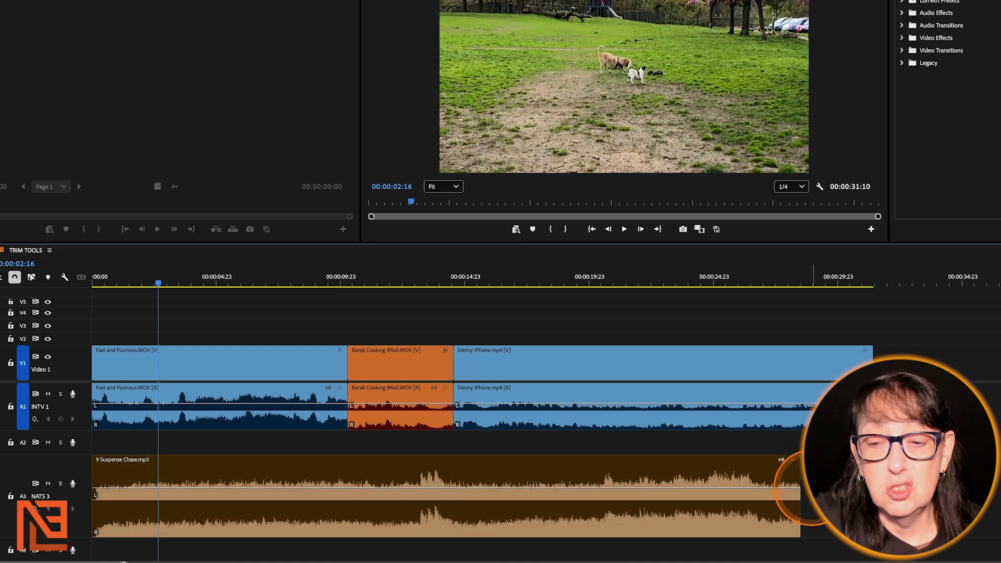
{"action": "key", "text": "ctrl+z"}
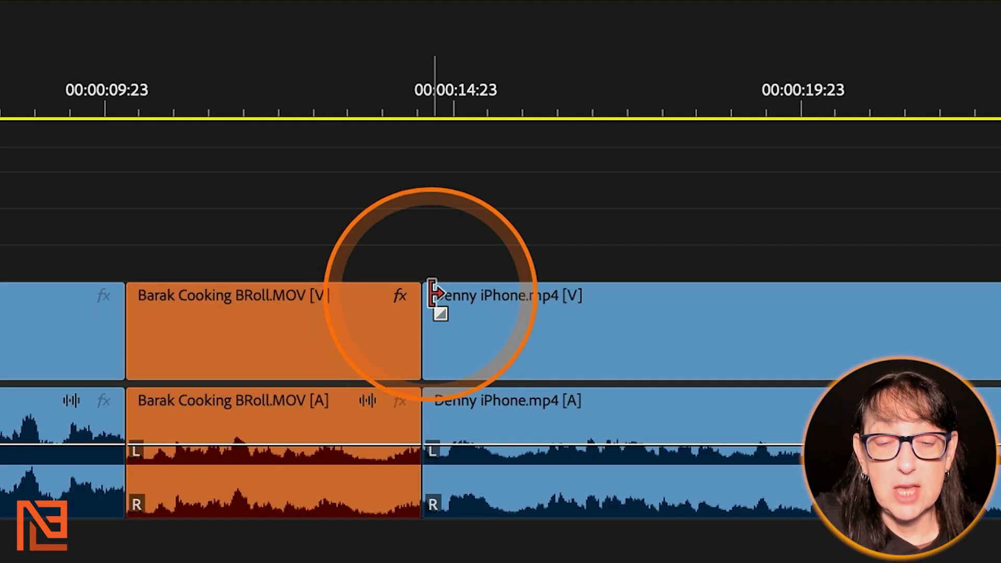
Trim the start of Denny iPhone.mp4's video to about 00:00:18:04, and extend it back to the playhead placed at about 00:00:15:09
{"action": "left_click_drag", "start_coordinate": [433, 295], "coordinate": [677, 339]}
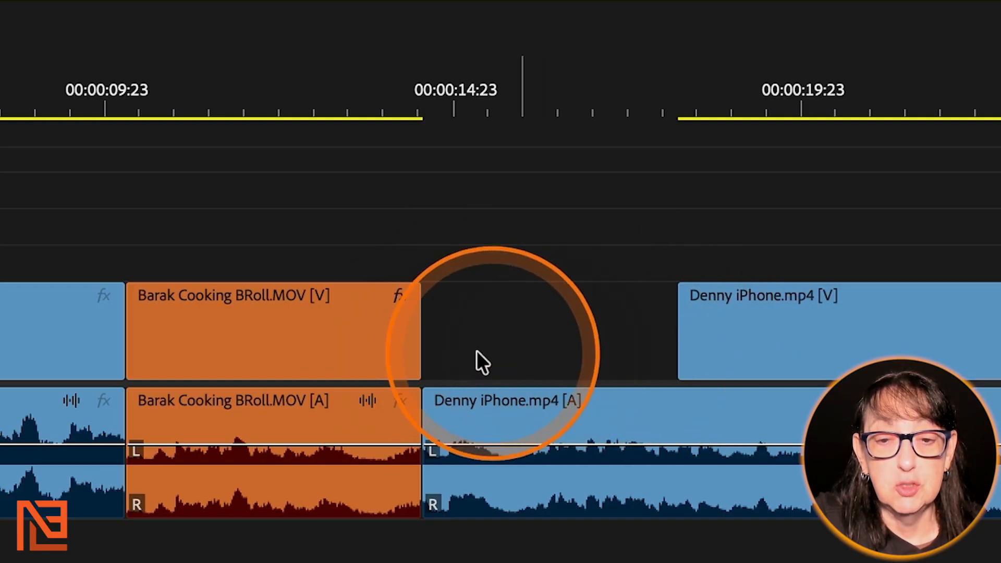
{"action": "left_click_drag", "start_coordinate": [371, 79], "coordinate": [483, 115]}
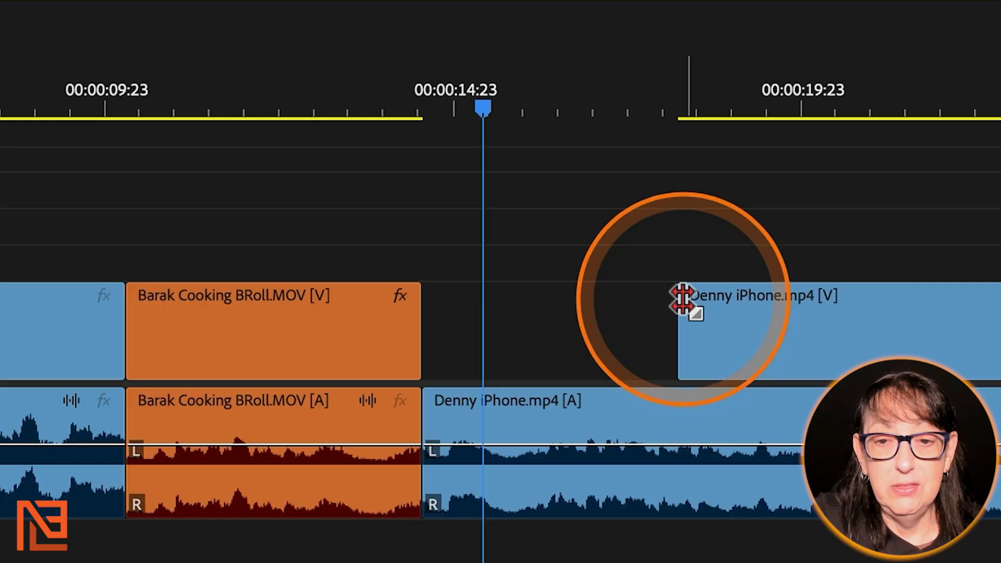
{"action": "left_click_drag", "start_coordinate": [687, 297], "coordinate": [496, 320]}
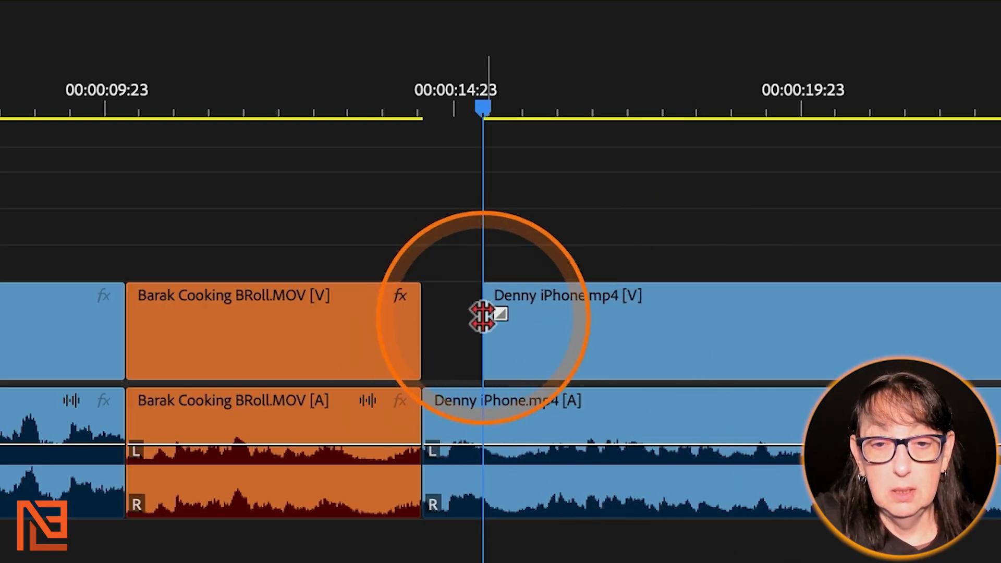
Add a fade-in transition at the start of Denny iPhone.mp4's video
{"action": "left_click", "coordinate": [484, 318]}
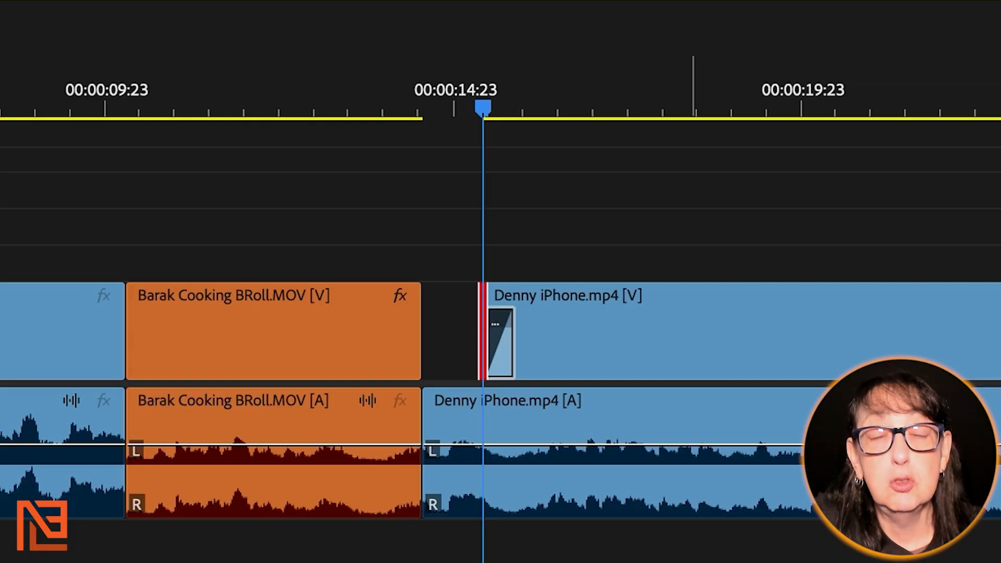
{"action": "left_click", "coordinate": [531, 209]}
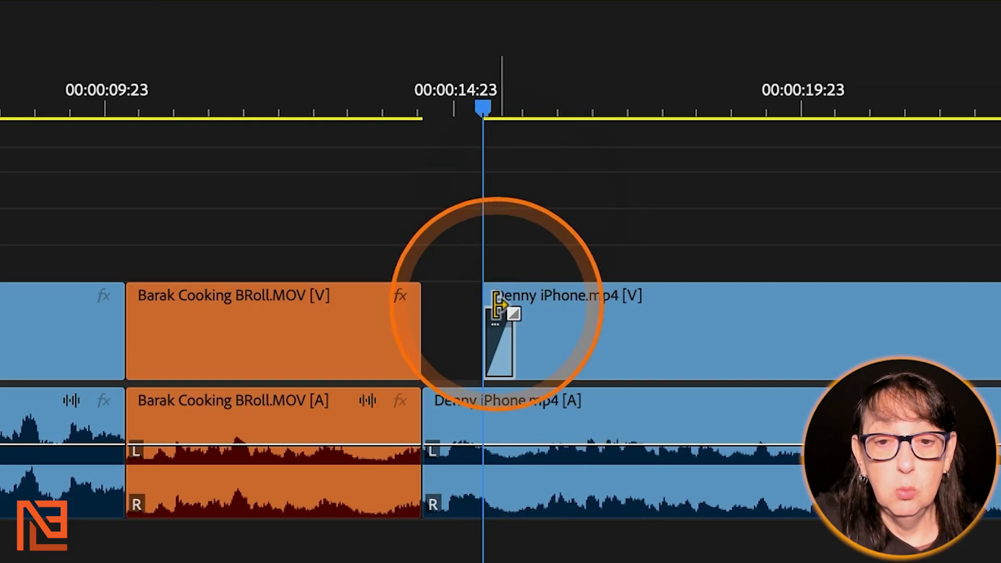
{"action": "right_click", "coordinate": [481, 322]}
{"action": "left_click", "coordinate": [563, 545]}
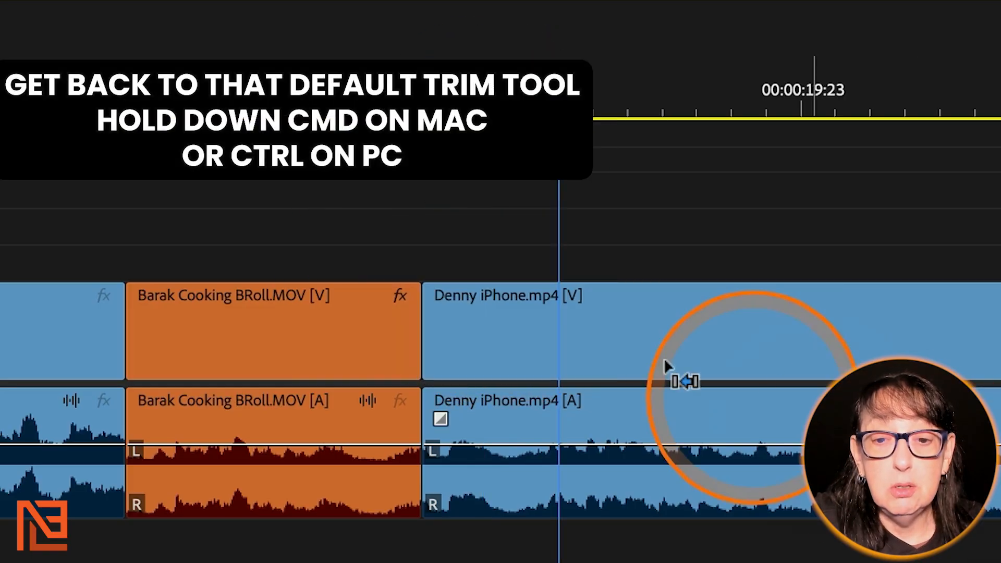
Trim the start of Denny iPhone.mp4's video to about 00:00:15:01 and add fade transitions to the clip edges on both sides of the gap
{"action": "left_click_drag", "start_coordinate": [437, 293], "coordinate": [475, 302]}
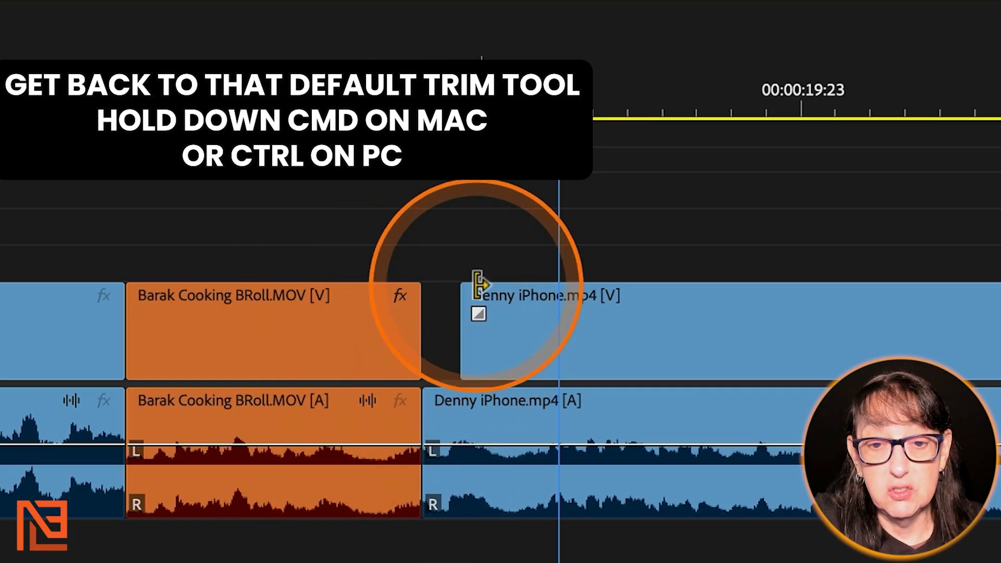
{"action": "left_click", "coordinate": [476, 316]}
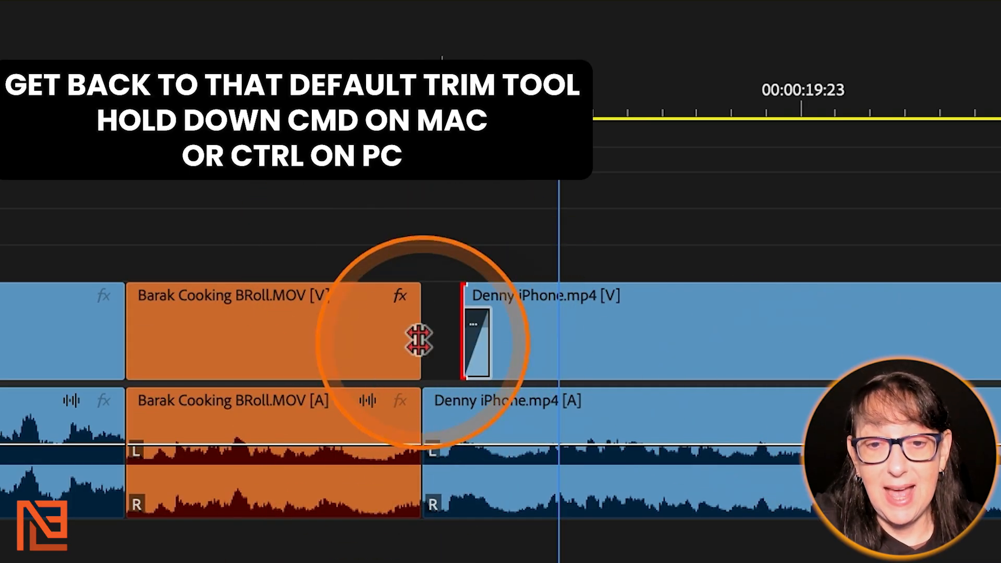
{"action": "left_click", "coordinate": [412, 294]}
{"action": "key", "text": "super+d"}
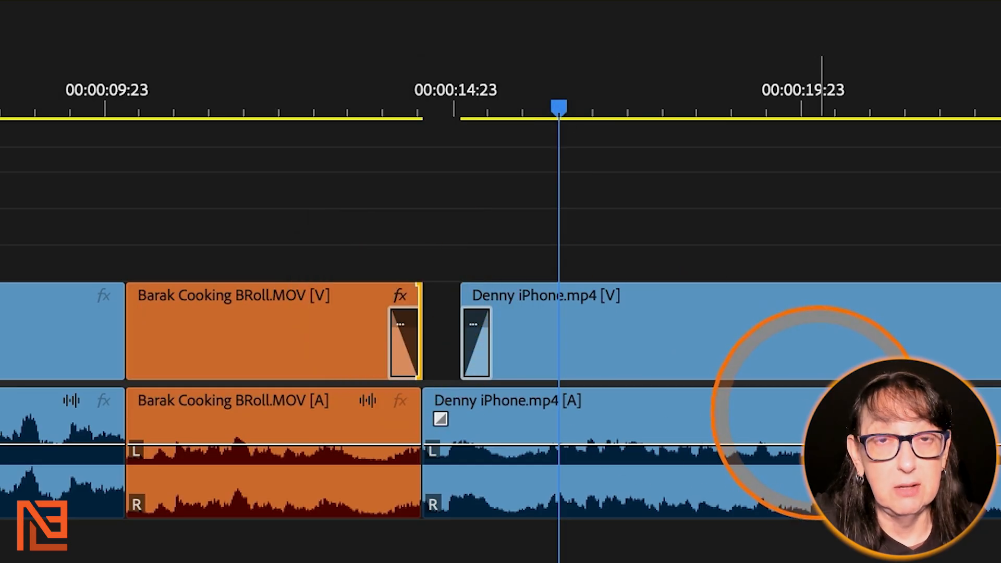
Undo both fade transitions and the start trim of Denny iPhone.mp4's video, and deselect the edit point
{"action": "key", "text": "super+z"}
{"action": "key", "text": "super+z"}
{"action": "key", "text": "super+z"}
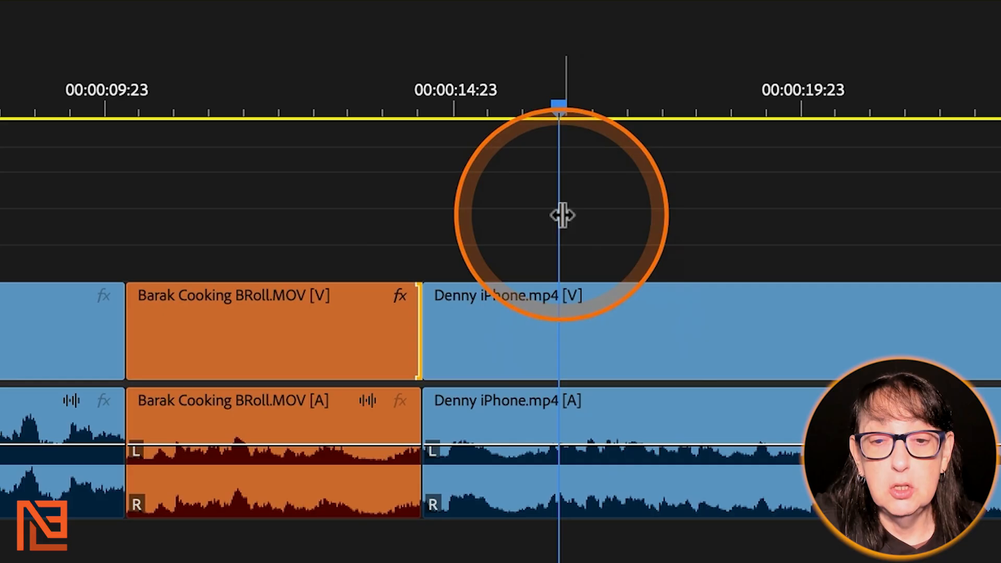
{"action": "left_click", "coordinate": [435, 163]}
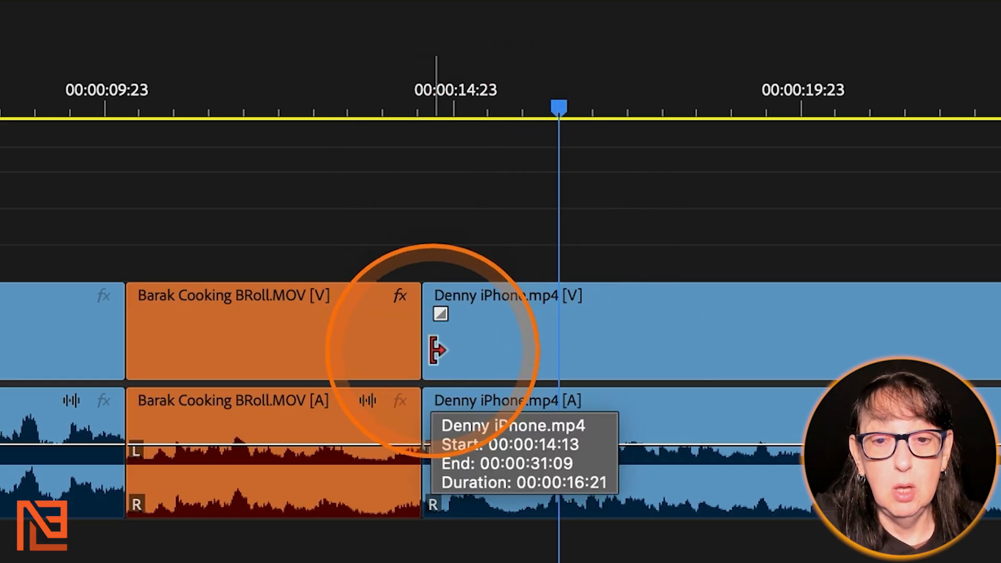
Try rolling the video edit between Barak Cooking BRoll.MOV and Denny iPhone.mp4 to about 00:00:18:03 and again to about 00:00:17:21, undoing each roll
{"action": "key", "text": "super"}
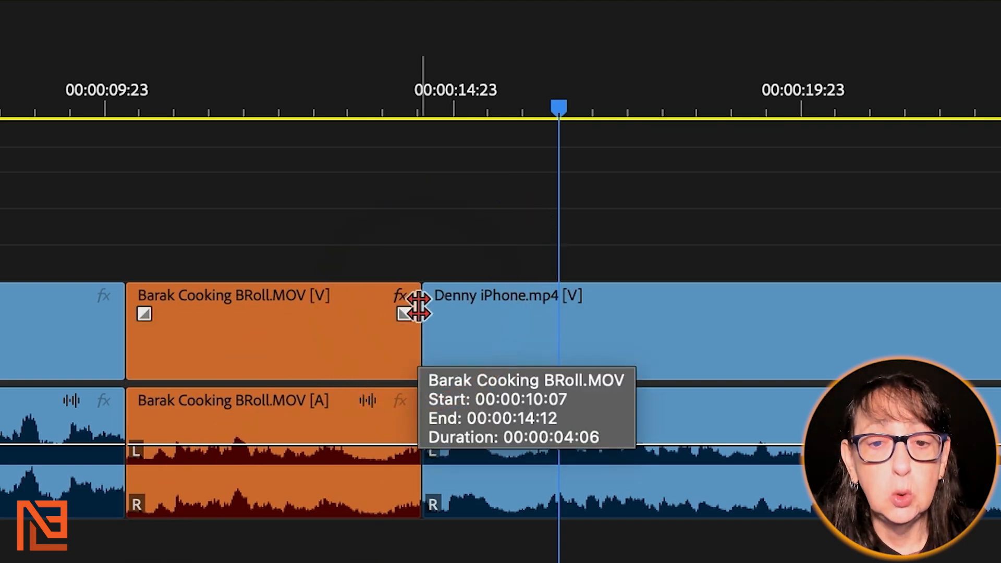
{"action": "left_click_drag", "start_coordinate": [419, 308], "coordinate": [673, 316]}
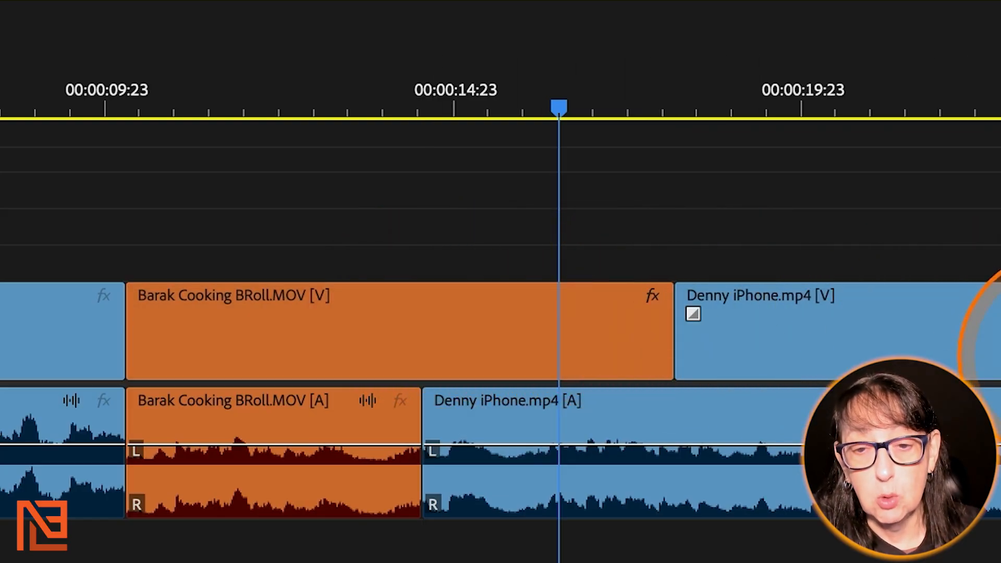
{"action": "key", "text": "ctrl+z"}
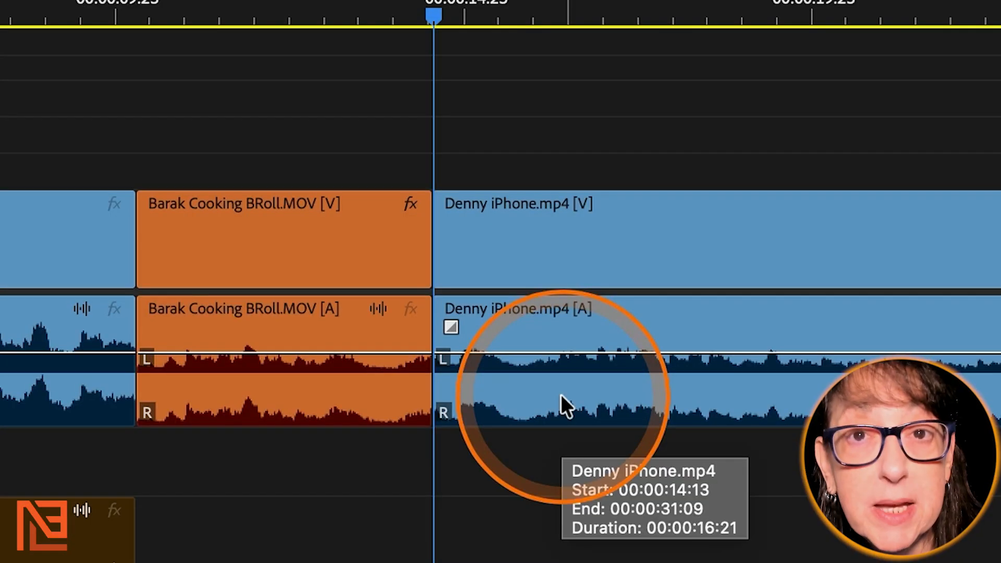
{"action": "left_click", "coordinate": [420, 319]}
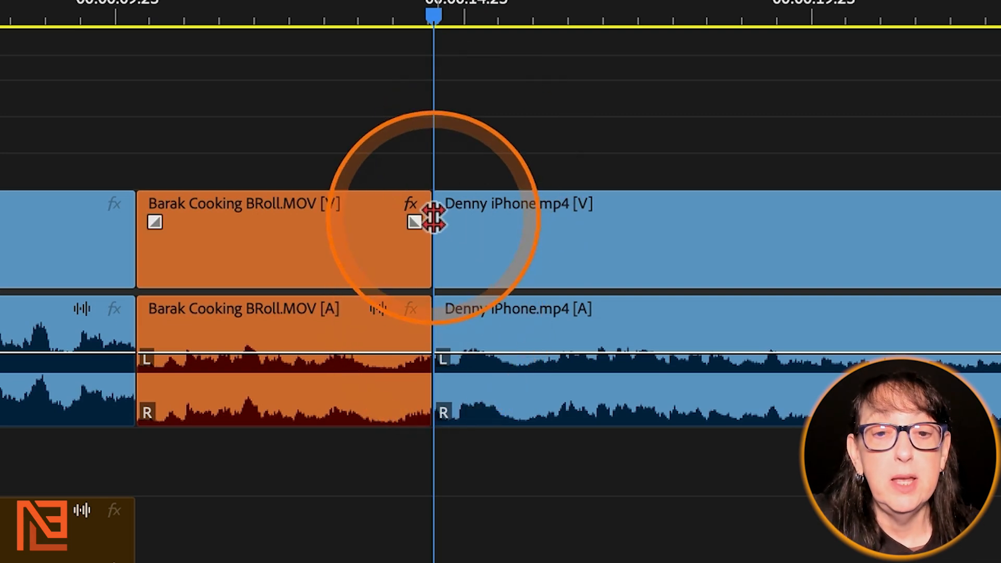
{"action": "left_click_drag", "start_coordinate": [433, 218], "coordinate": [668, 219]}
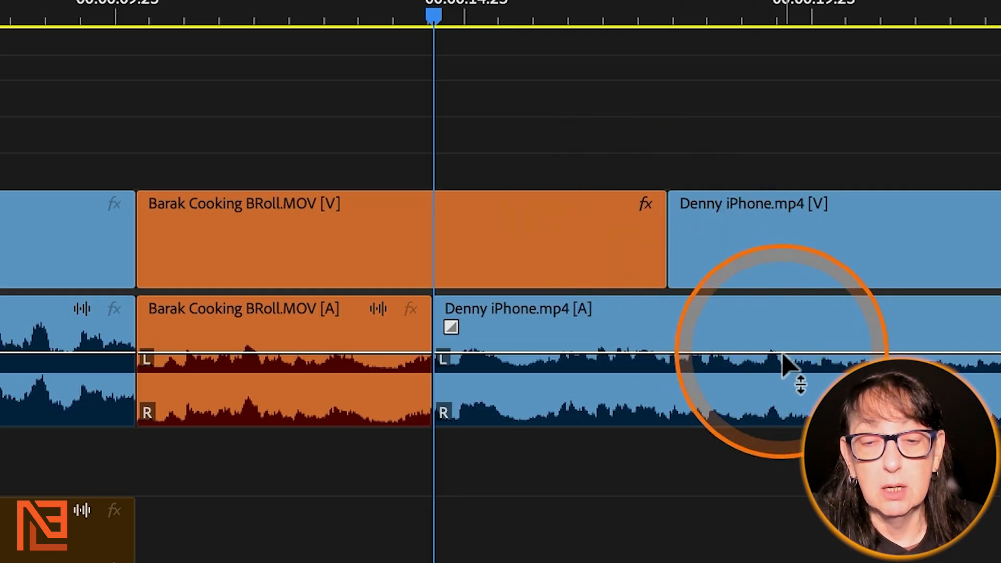
{"action": "key", "text": "ctrl+z"}
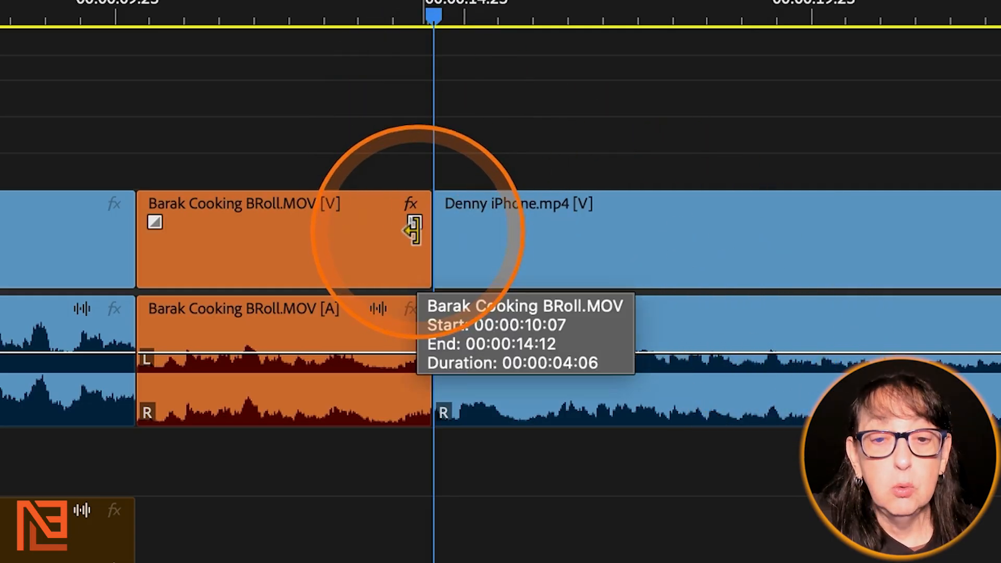
Ripple trim the end of Barak Cooking BRoll.MOV's video later to about 00:00:18:05
{"action": "left_click", "coordinate": [414, 230]}
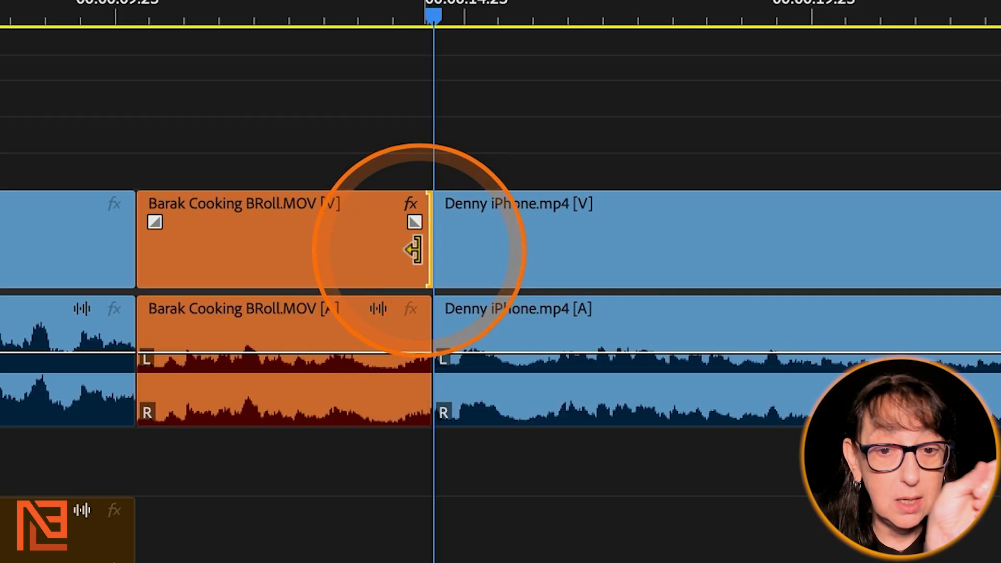
{"action": "left_click_drag", "start_coordinate": [415, 249], "coordinate": [687, 245]}
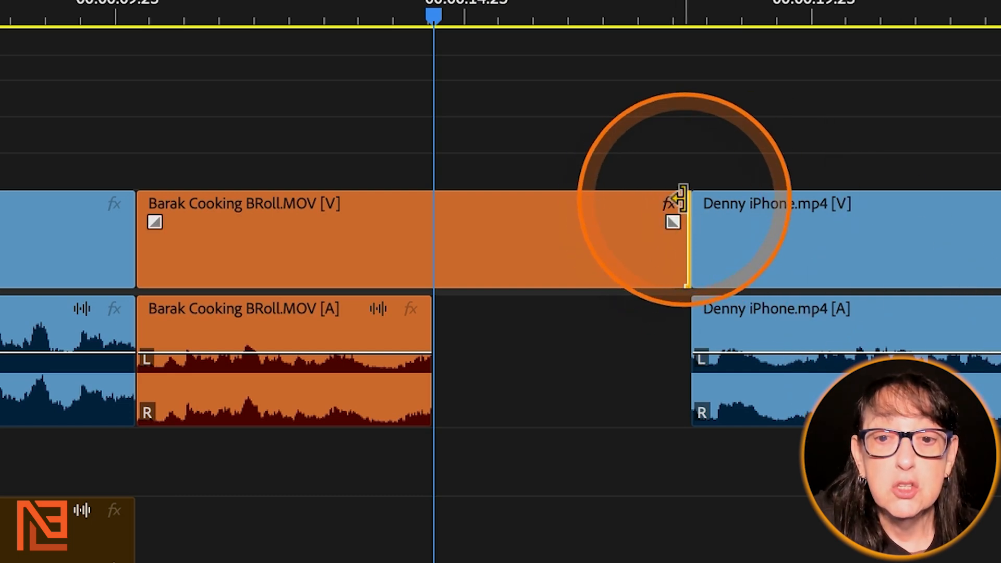
Ripple extend the start of Denny iPhone.mp4's video by about five seconds and pull its audio start back to the playhead to close the gap
{"action": "left_click_drag", "start_coordinate": [680, 198], "coordinate": [85, 242]}
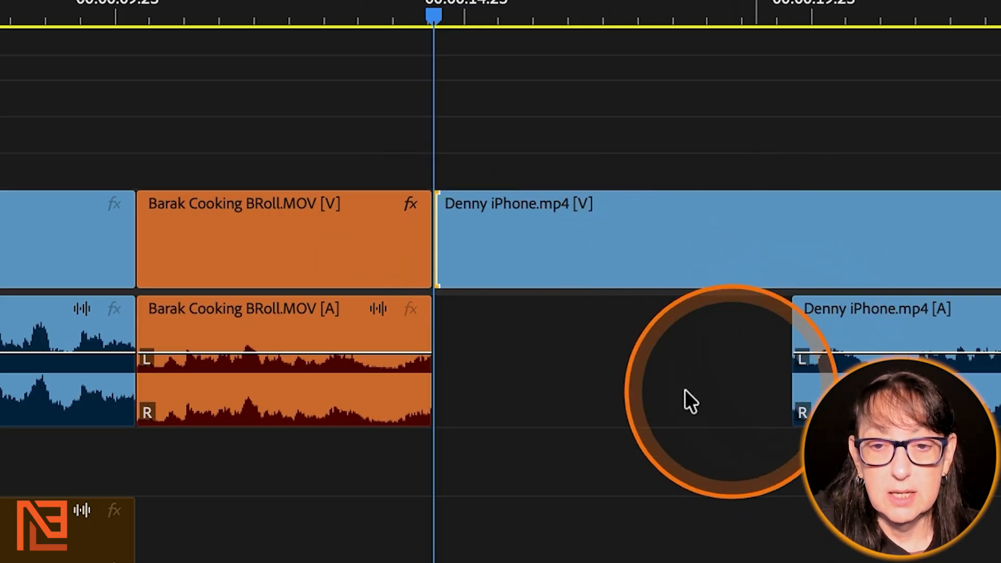
{"action": "left_click_drag", "start_coordinate": [795, 323], "coordinate": [116, 391]}
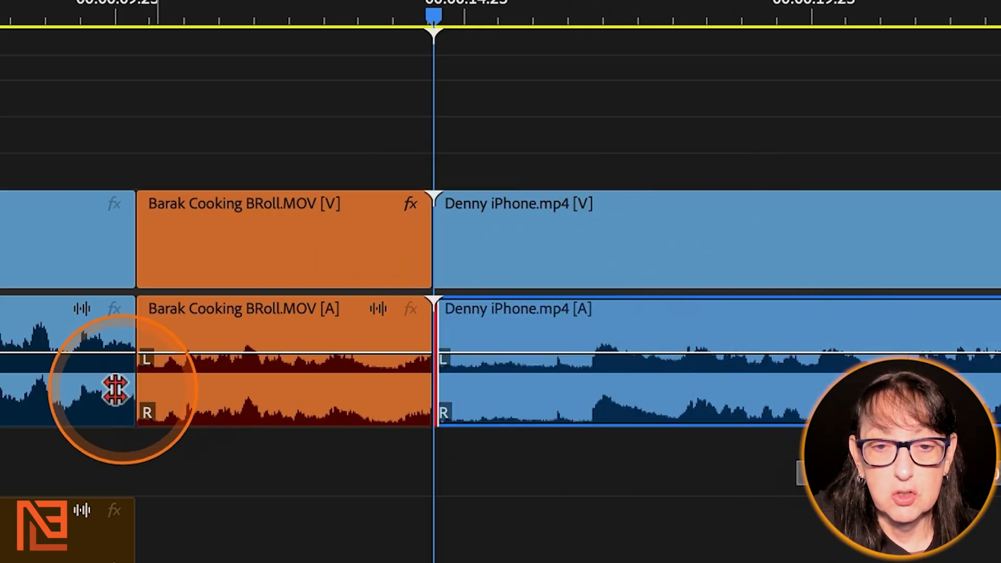
Undo the last audio trim and extend the start of Denny iPhone.mp4's audio back to the playhead
{"action": "key", "text": "super+z"}
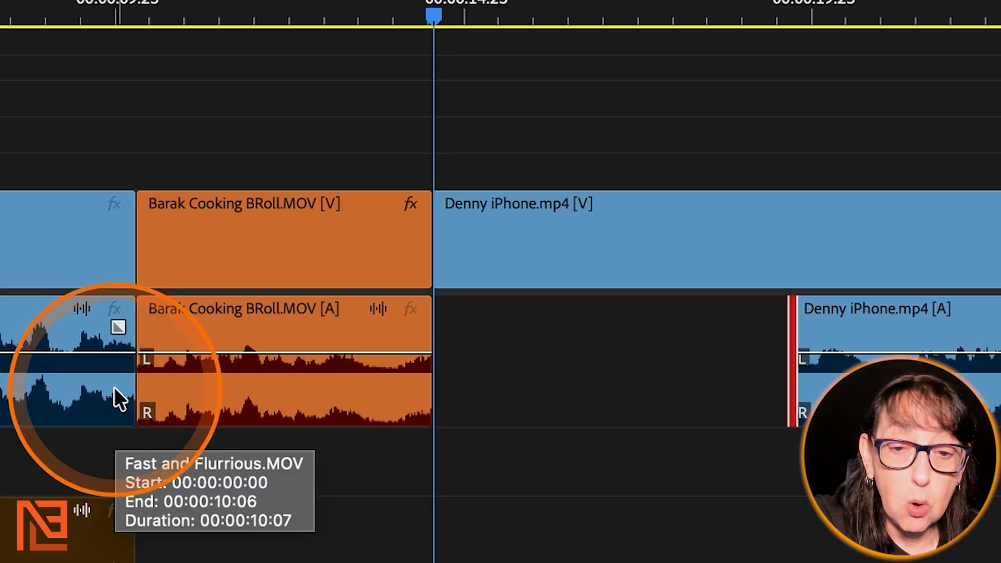
{"action": "key", "text": "e"}
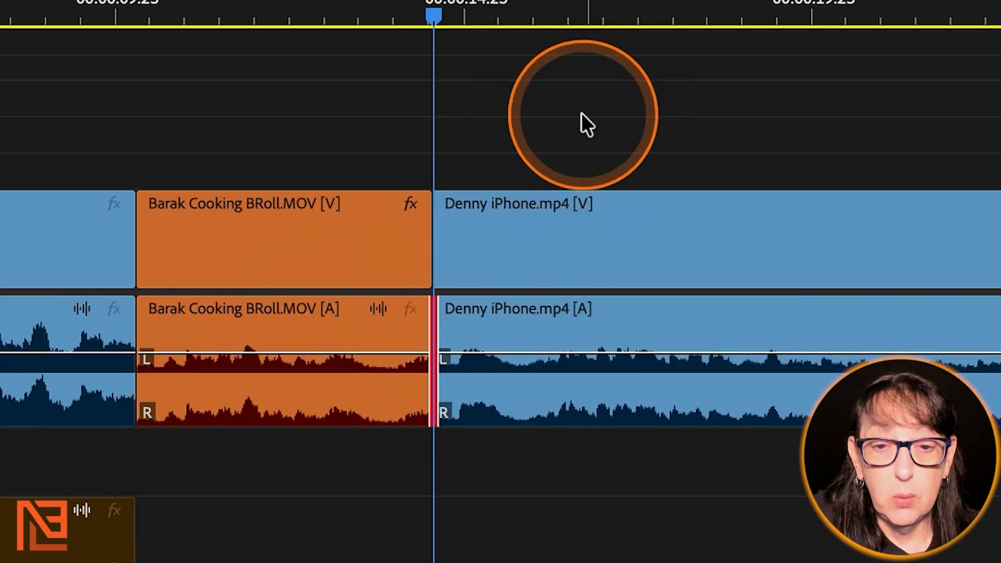
Try selecting both Denny iPhone.mp4 clips, and their video and audio start points together as ripple trims
{"action": "left_click_drag", "start_coordinate": [588, 107], "coordinate": [607, 437]}
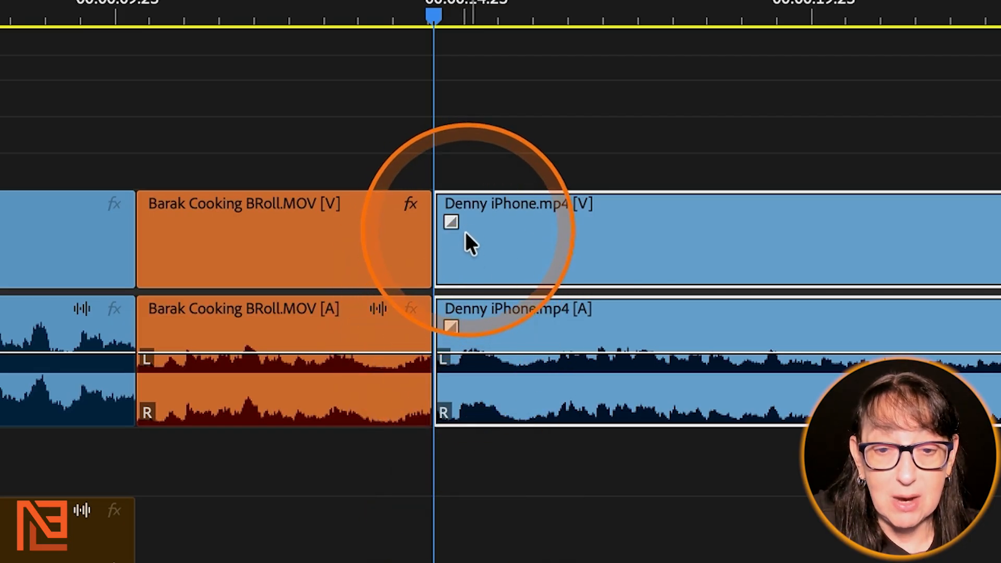
{"action": "left_click", "coordinate": [633, 105]}
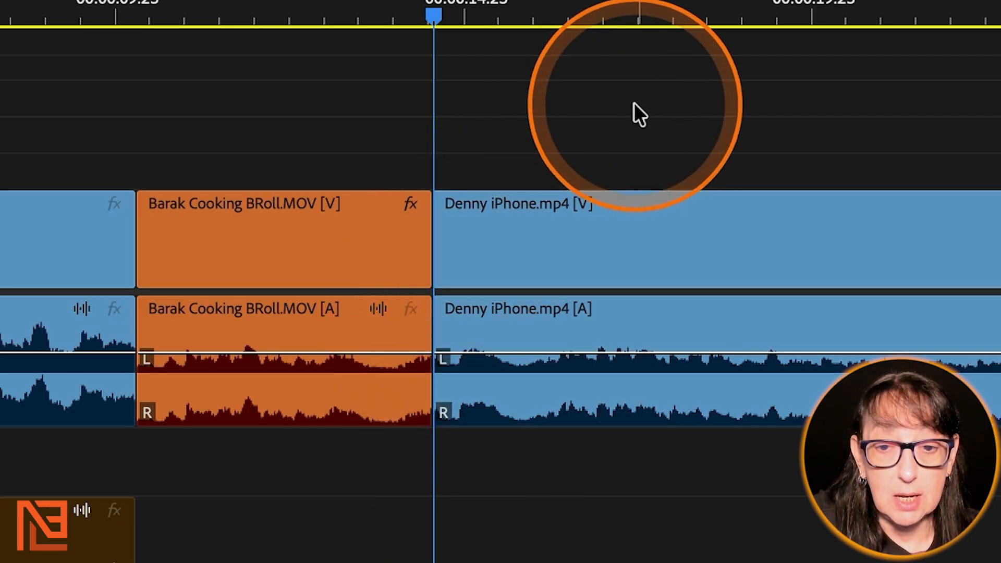
{"action": "left_click", "coordinate": [452, 211]}
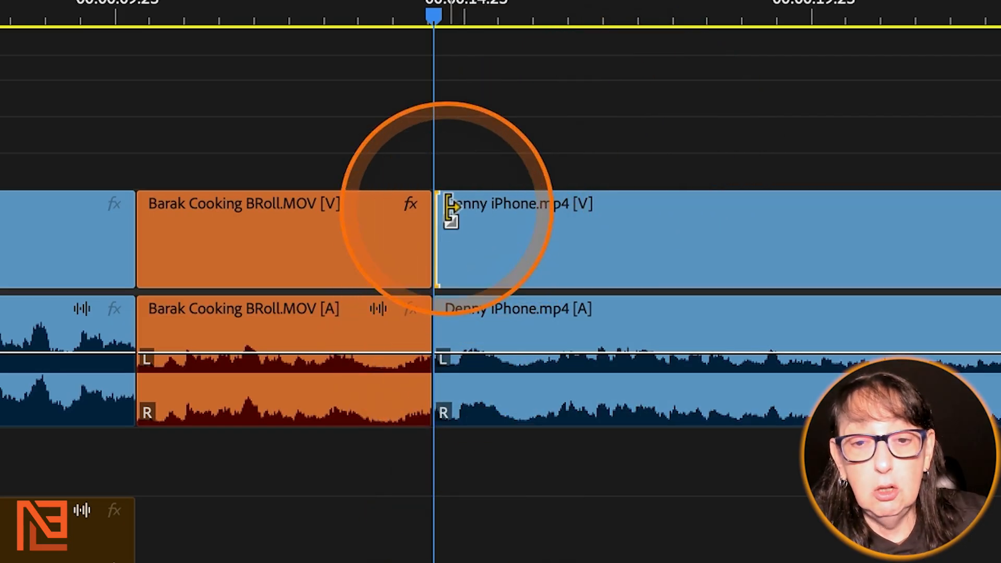
{"action": "left_click", "coordinate": [451, 316], "text": "shift"}
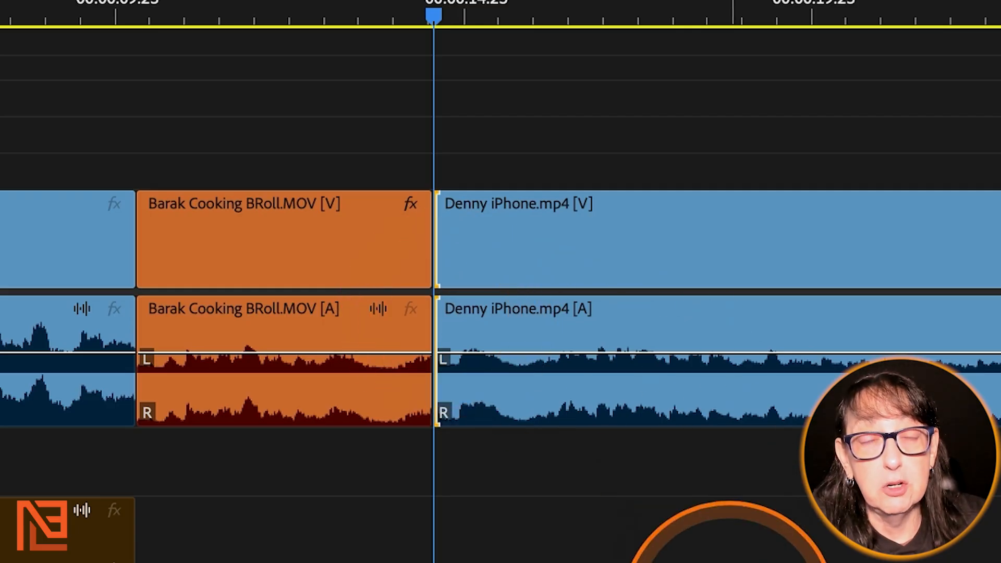
{"action": "mouse_move", "coordinate": [508, 353]}
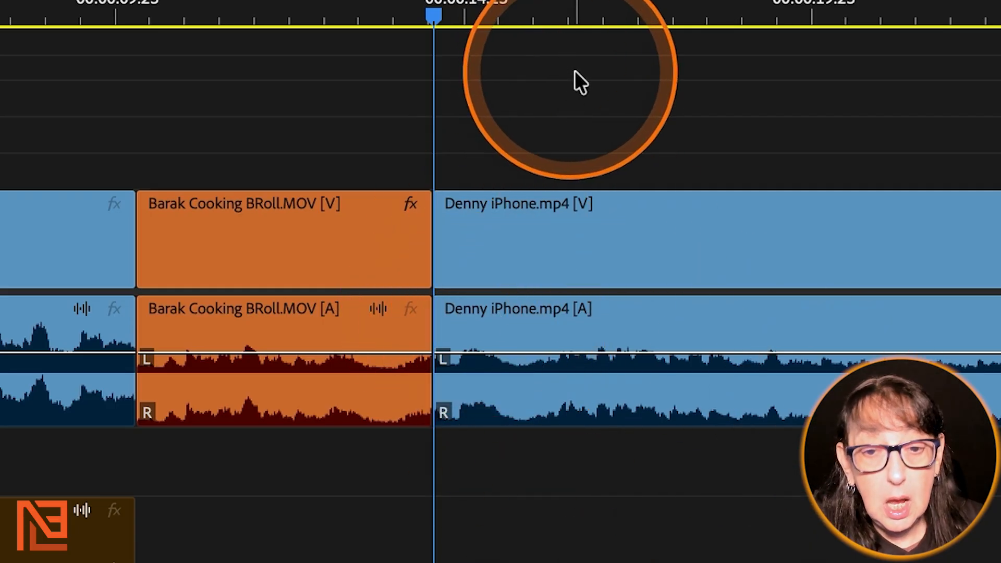
Ripple trim the start of Denny iPhone.mp4's video and audio together to a slightly later point
{"action": "left_click", "coordinate": [584, 209]}
{"action": "left_click_drag", "start_coordinate": [584, 208], "coordinate": [557, 461]}
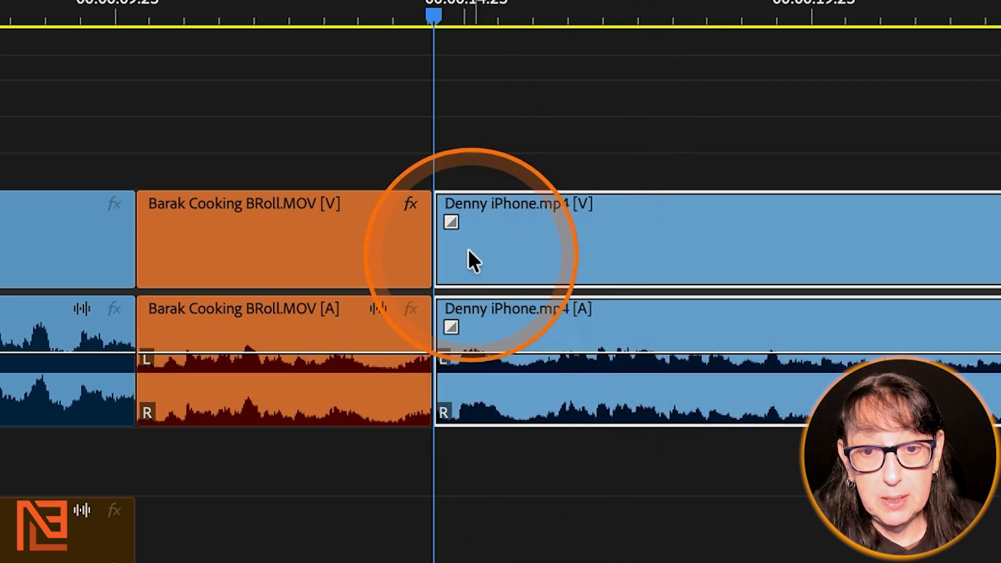
{"action": "left_click", "coordinate": [442, 204]}
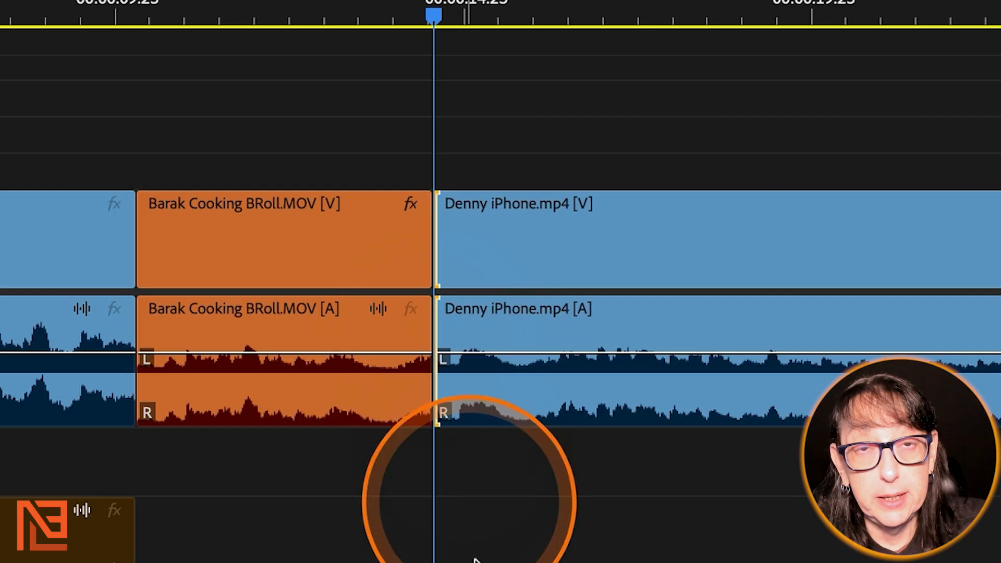
{"action": "left_click_drag", "start_coordinate": [452, 233], "coordinate": [528, 269]}
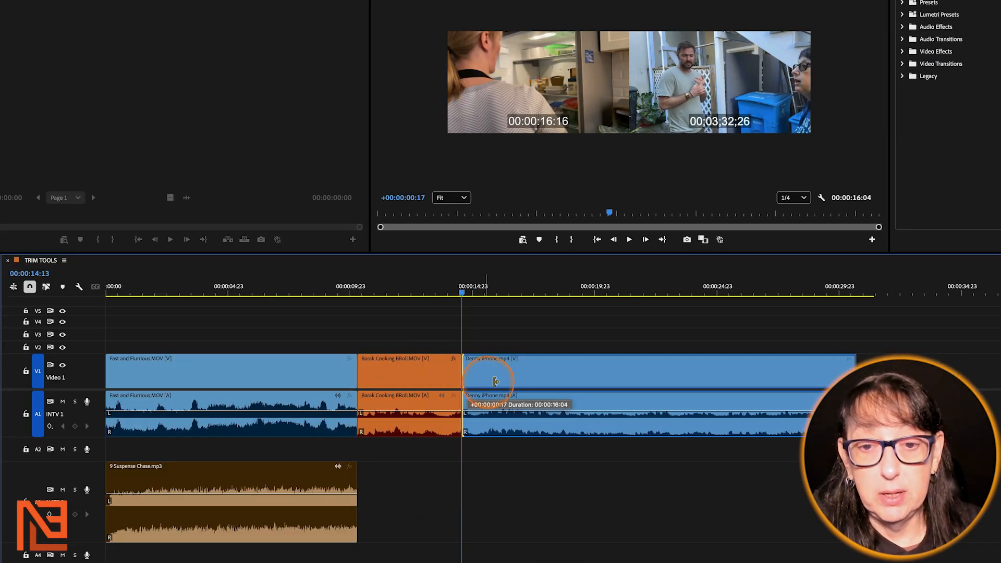
Try ripple extending the start of Denny iPhone.mp4's video alone by several seconds, and undo it
{"action": "left_click_drag", "start_coordinate": [495, 382], "coordinate": [577, 424]}
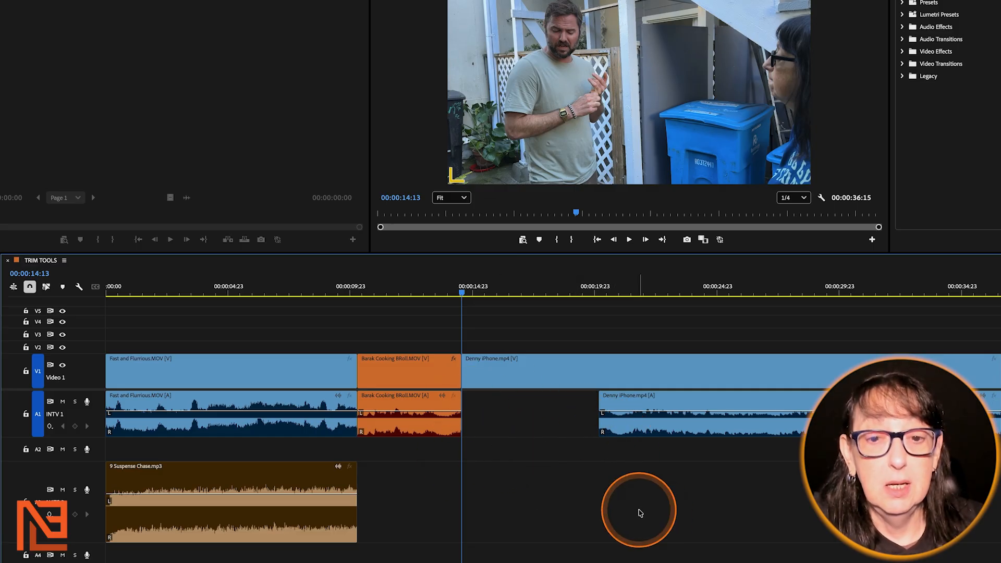
{"action": "key", "text": "ctrl+z"}
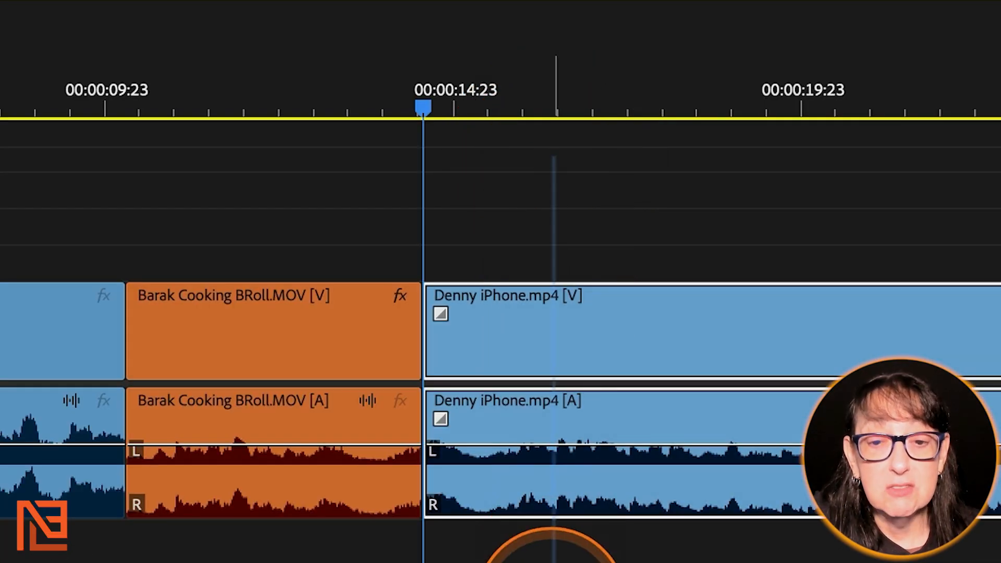
Ripple extend the start of Denny iPhone.mp4's video and audio together by about one second using a negative numeric offset
{"action": "left_click", "coordinate": [444, 285]}
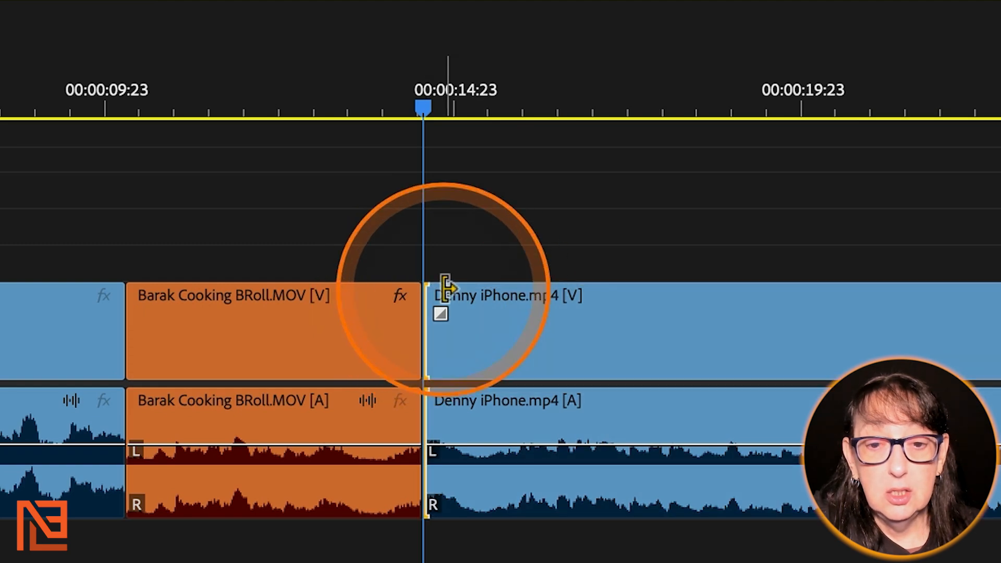
{"action": "left_click", "coordinate": [414, 536]}
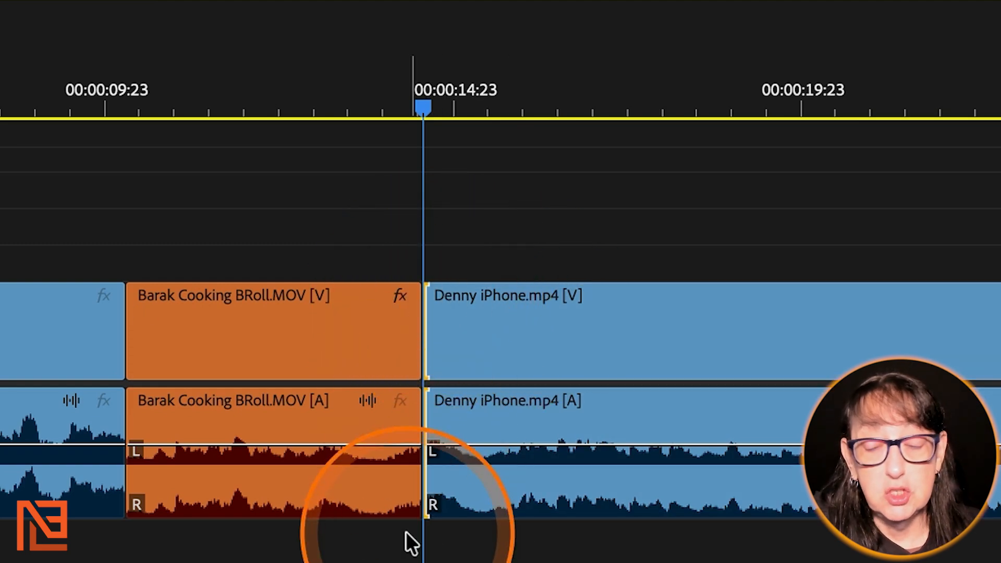
{"action": "type", "text": "-"}
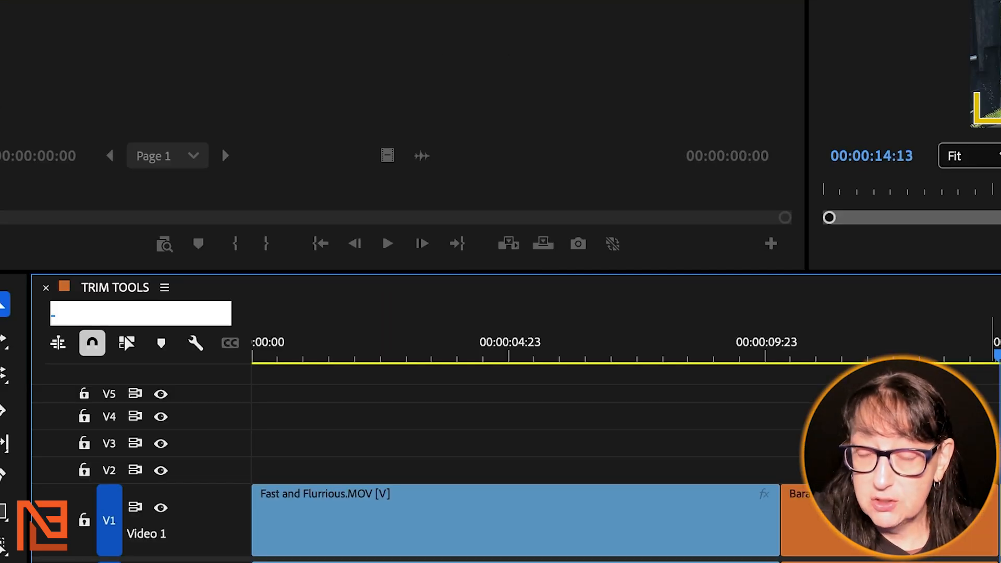
{"action": "key", "text": "Return"}
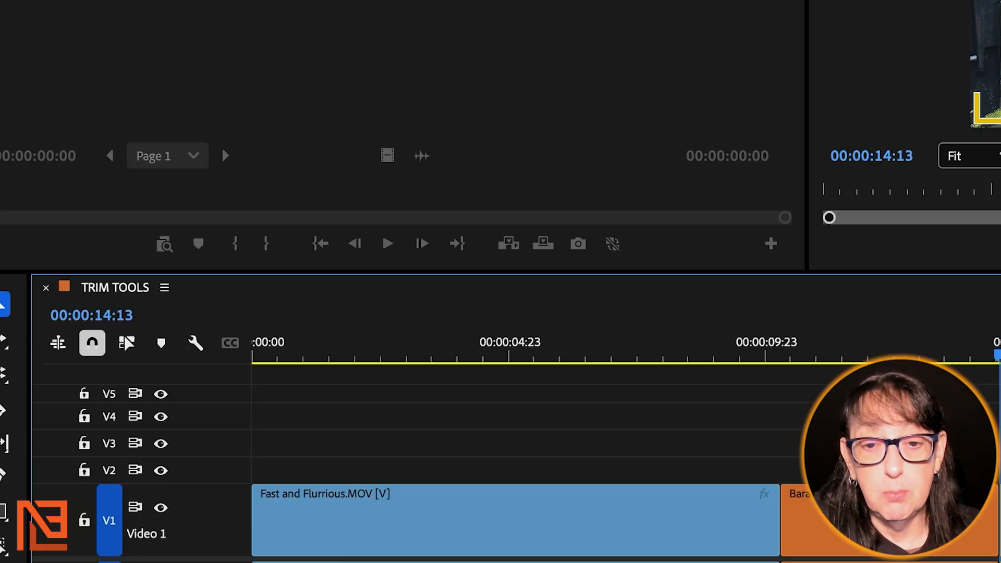
{"action": "left_click", "coordinate": [357, 509]}
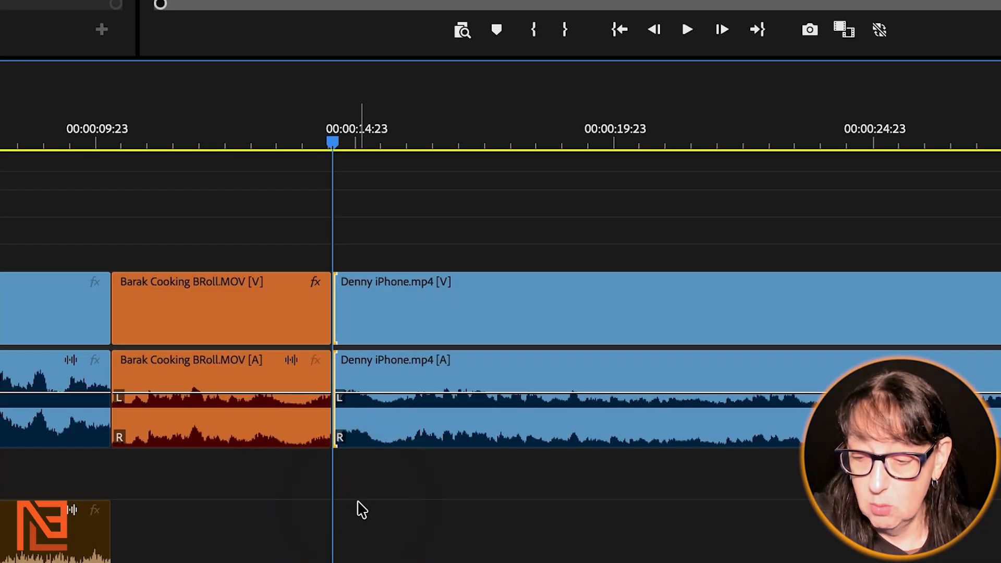
{"action": "left_click", "coordinate": [362, 509]}
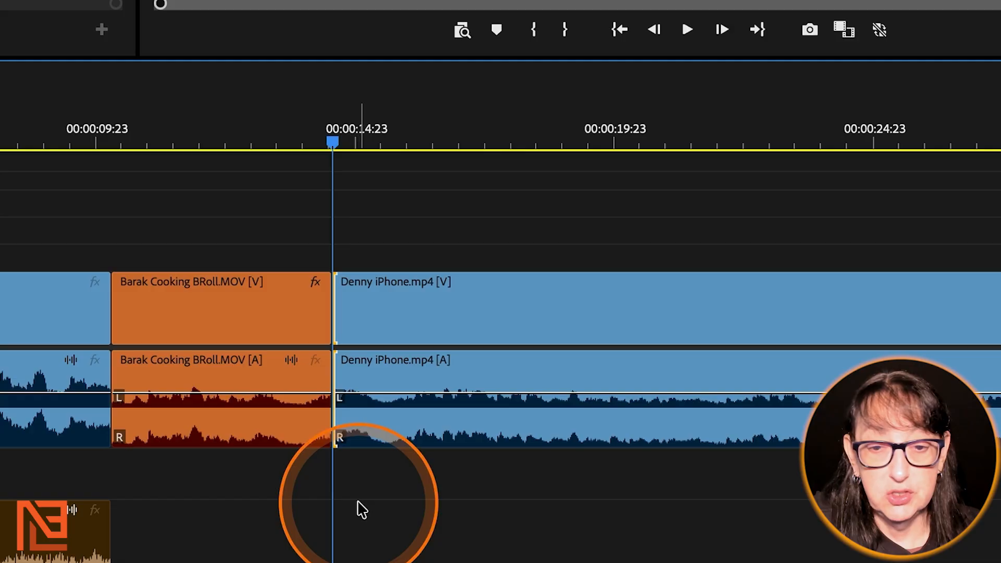
{"action": "left_click", "coordinate": [473, 516]}
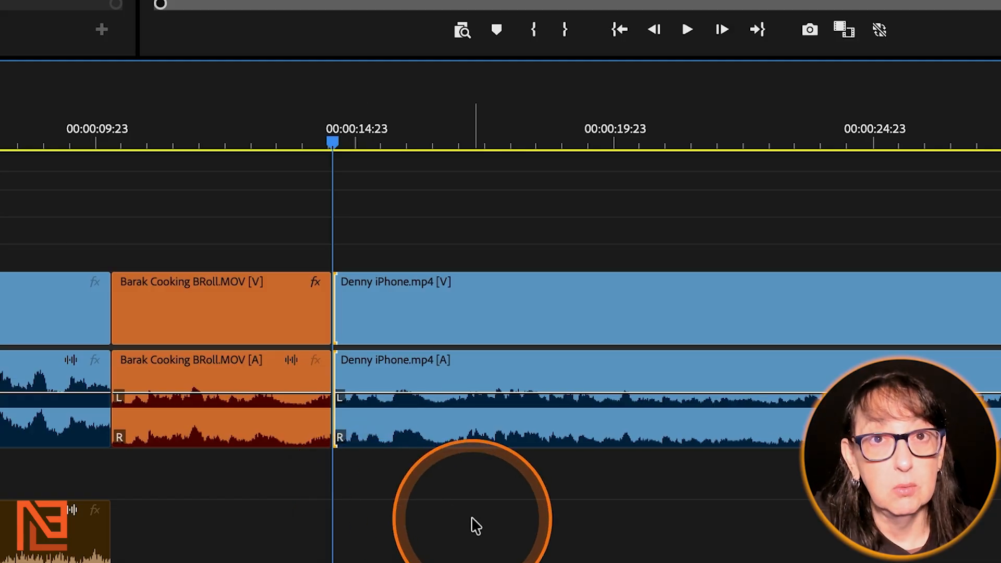
Try selecting the video edit between Barak Cooking BRoll.MOV and Denny iPhone.mp4 alternately as a roll and as a ripple trim
{"action": "left_click", "coordinate": [332, 286]}
{"action": "left_click_drag", "start_coordinate": [332, 286], "coordinate": [469, 334]}
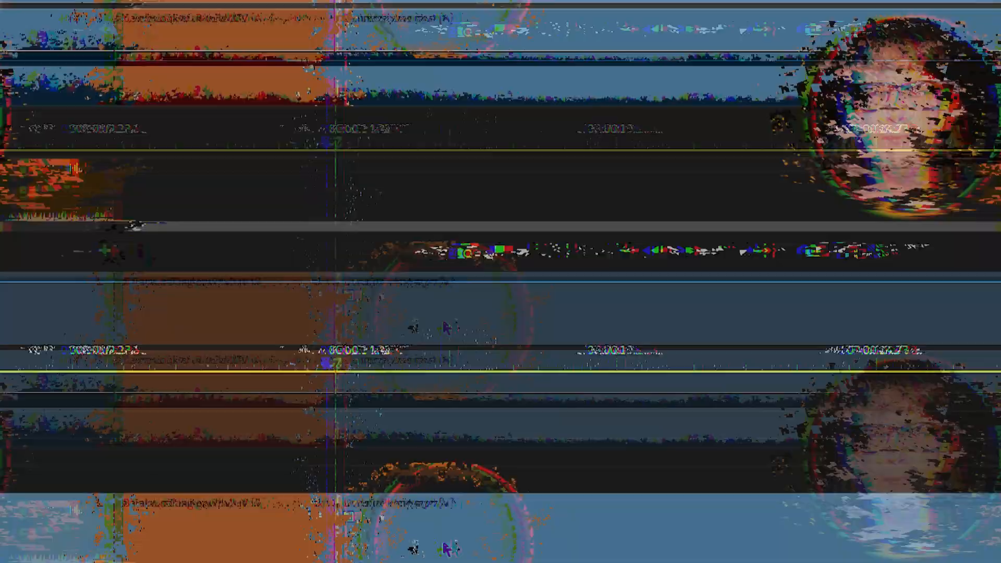
{"action": "left_click", "coordinate": [333, 278]}
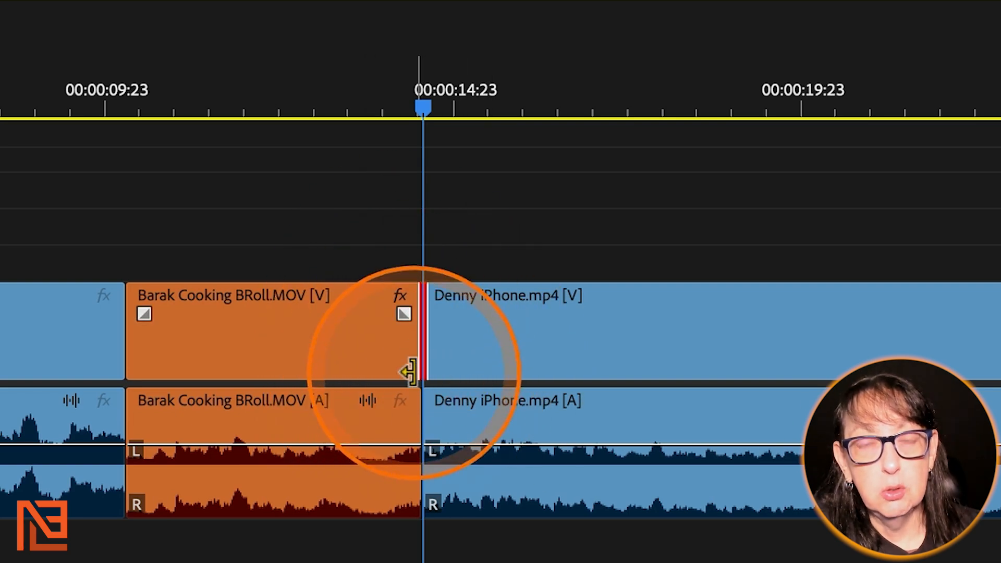
{"action": "left_click", "coordinate": [437, 301]}
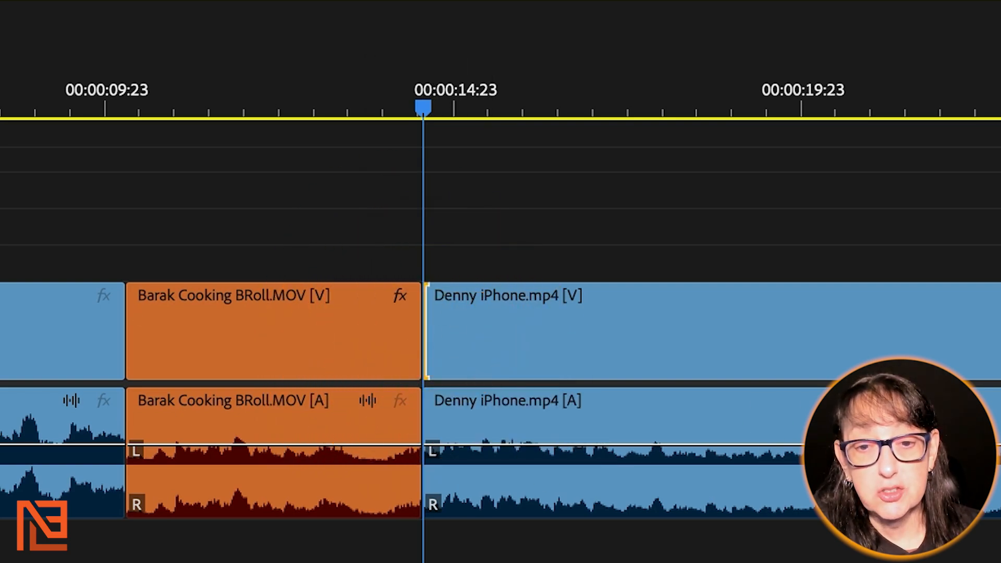
{"action": "left_click_drag", "start_coordinate": [570, 182], "coordinate": [605, 553]}
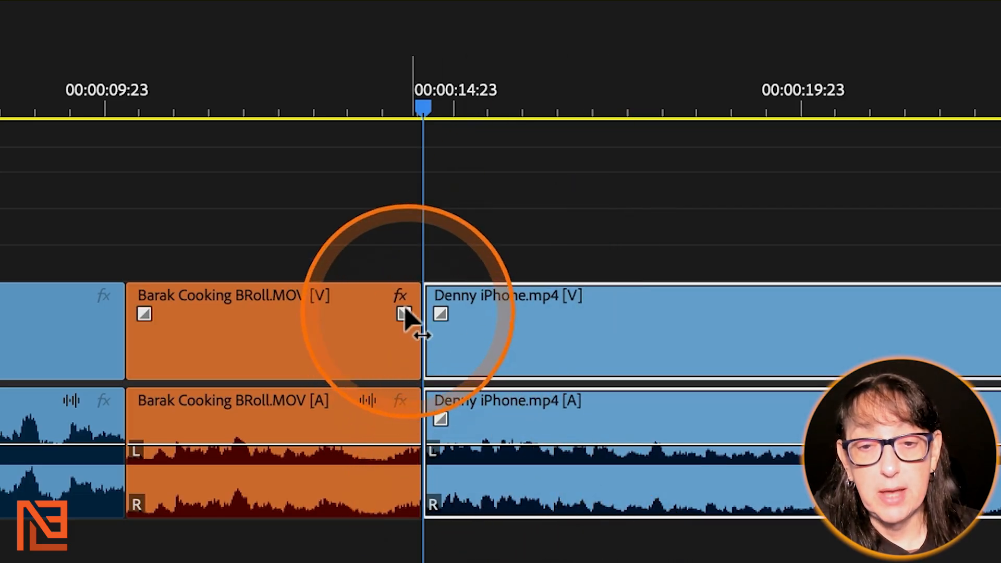
{"action": "left_click", "coordinate": [430, 310]}
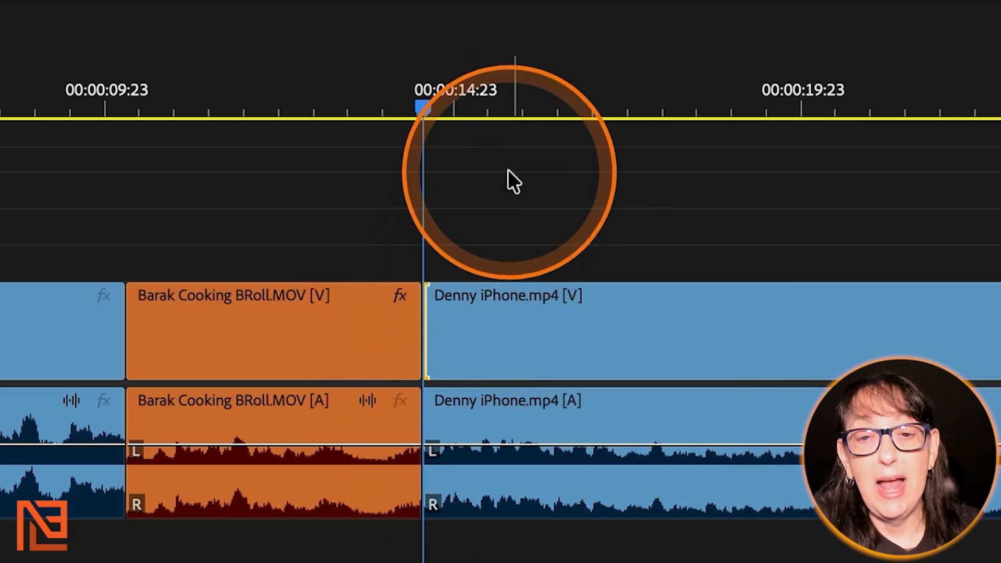
{"action": "left_click", "coordinate": [508, 171]}
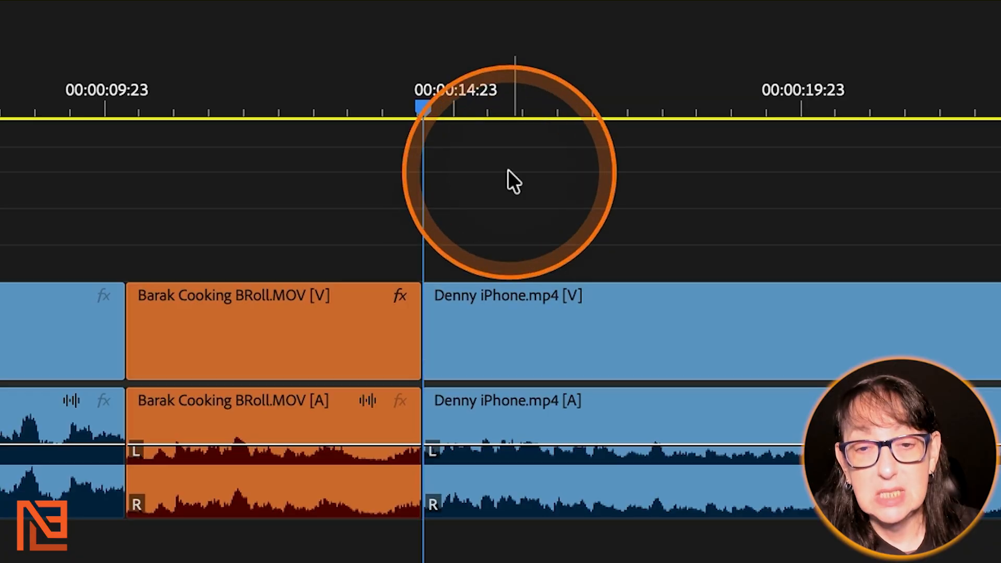
{"action": "left_click", "coordinate": [425, 315]}
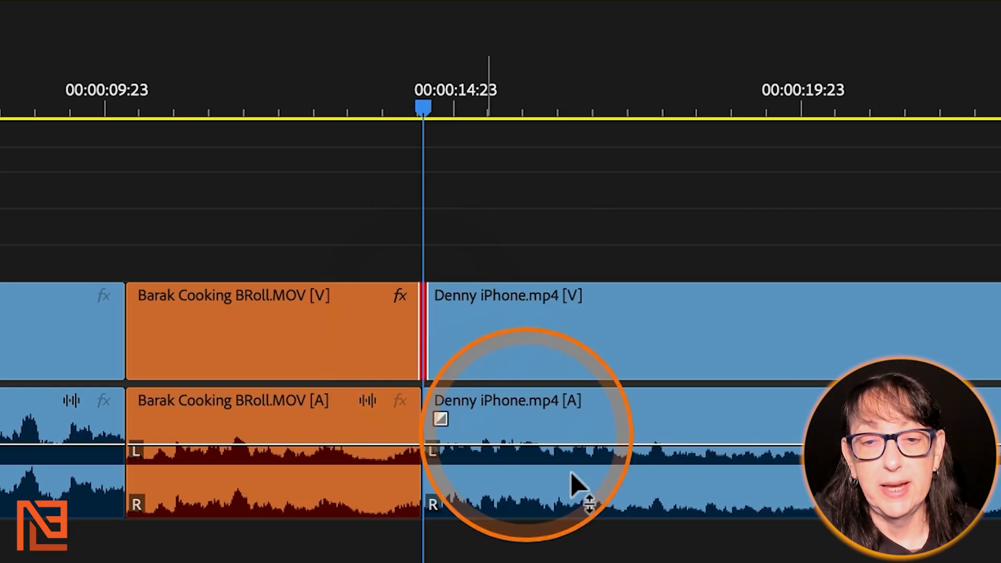
{"action": "left_click", "coordinate": [432, 340], "text": "super"}
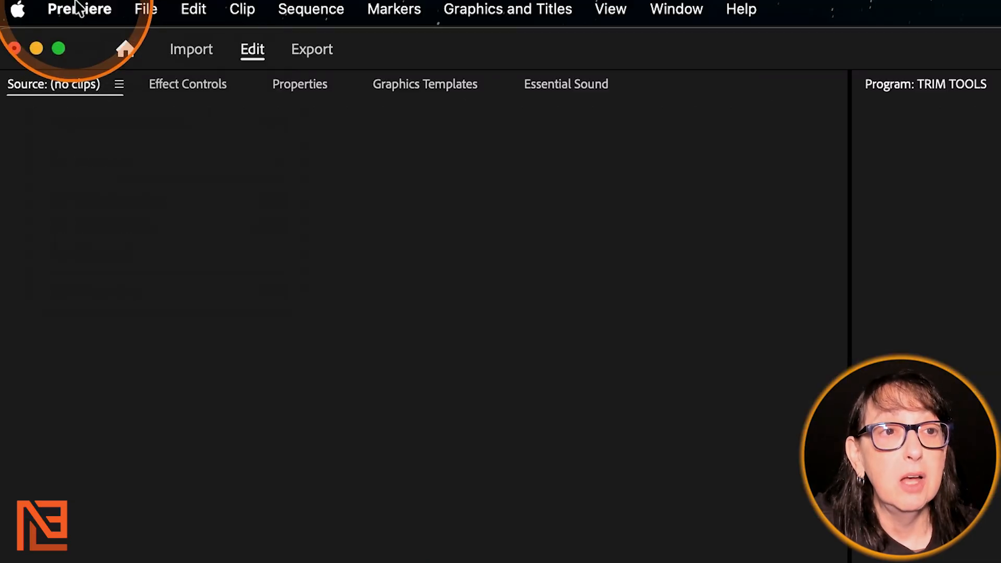
Open the Trim settings
{"action": "left_click", "coordinate": [81, 9]}
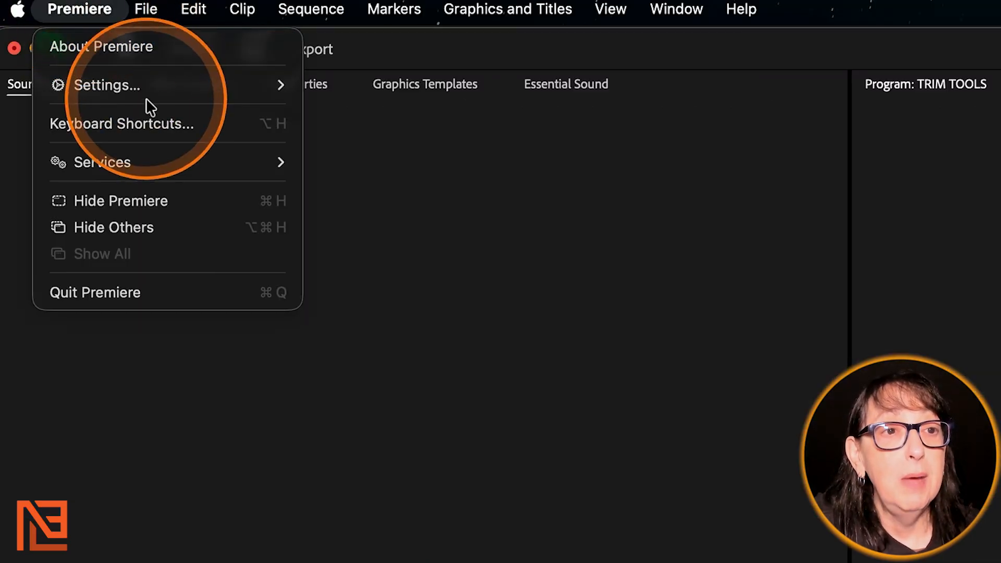
{"action": "mouse_move", "coordinate": [154, 84]}
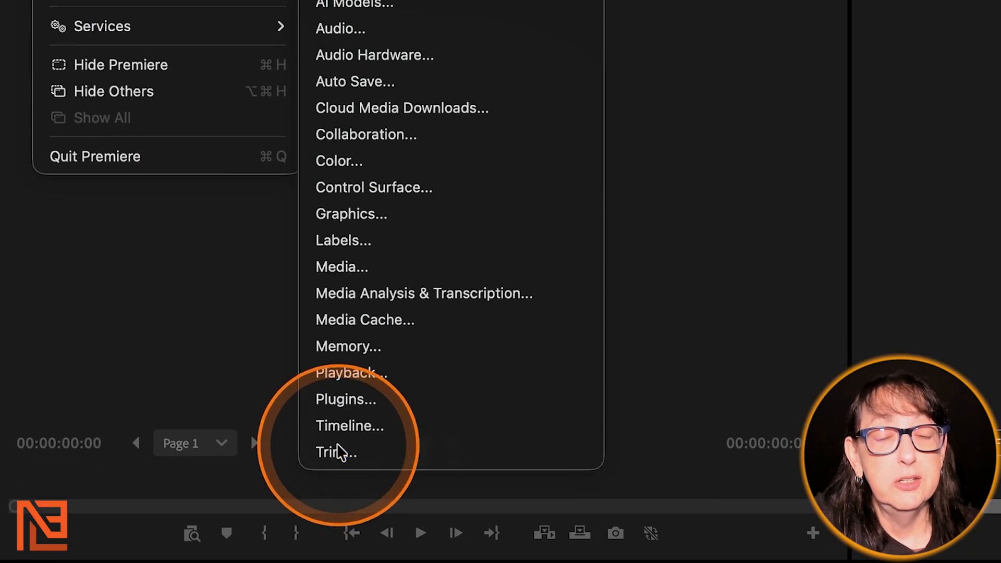
{"action": "left_click", "coordinate": [335, 450]}
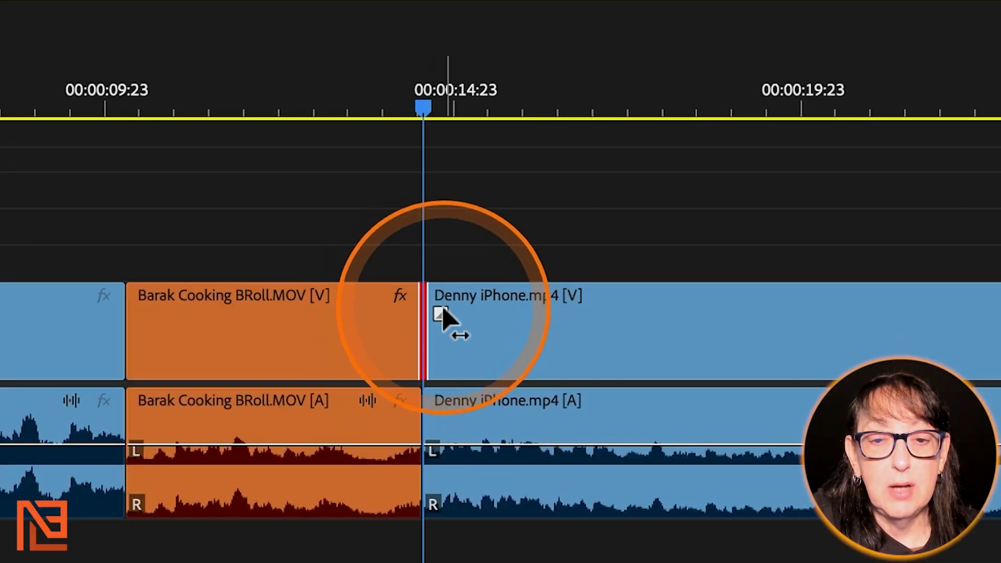
Ripple extend the start of Denny iPhone.mp4's video alone by about 3.6 seconds
{"action": "left_click", "coordinate": [439, 298]}
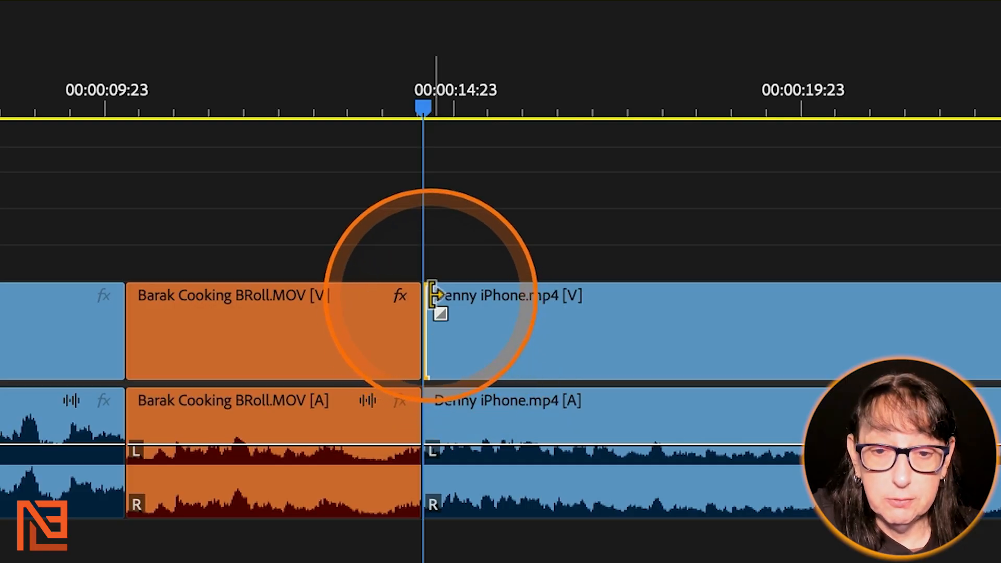
{"action": "left_click_drag", "start_coordinate": [432, 294], "coordinate": [180, 321]}
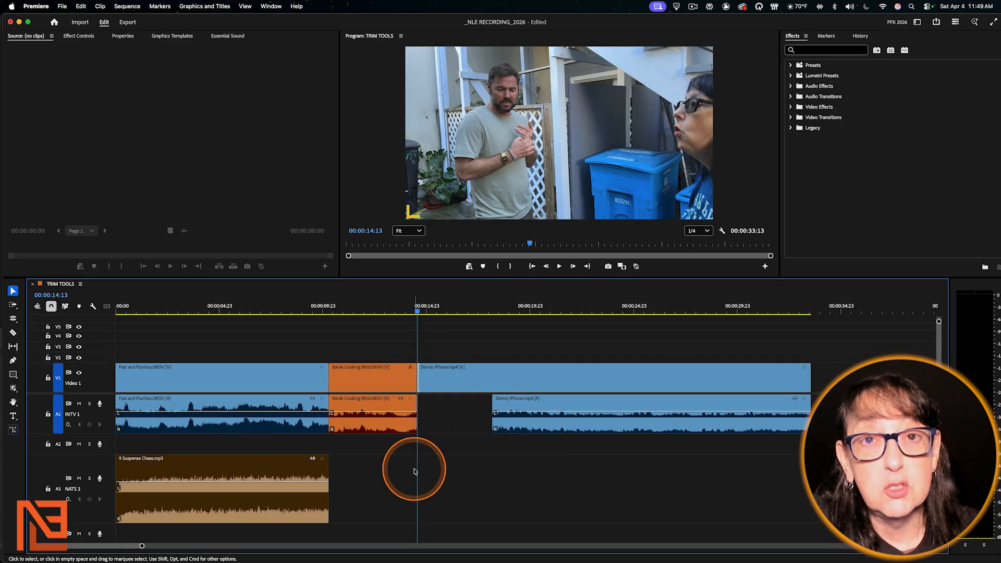
Extend the end of 9 Suspense Chase.mp3 to the end of Denny iPhone.mp4 and move the playhead to 00:00:20:01
{"action": "left_click", "coordinate": [427, 308]}
{"action": "left_click_drag", "start_coordinate": [427, 308], "coordinate": [447, 308]}
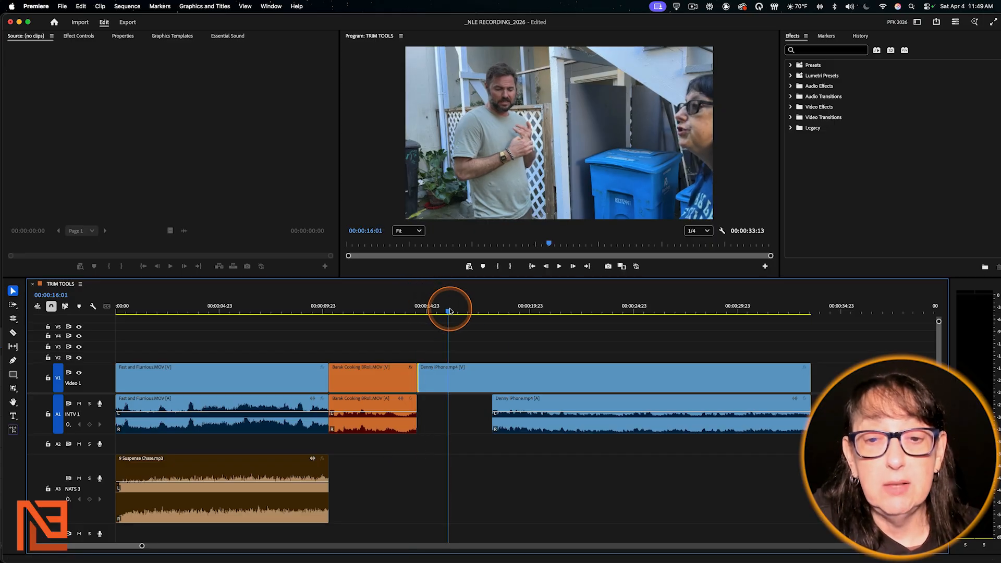
{"action": "left_click_drag", "start_coordinate": [329, 468], "coordinate": [811, 472]}
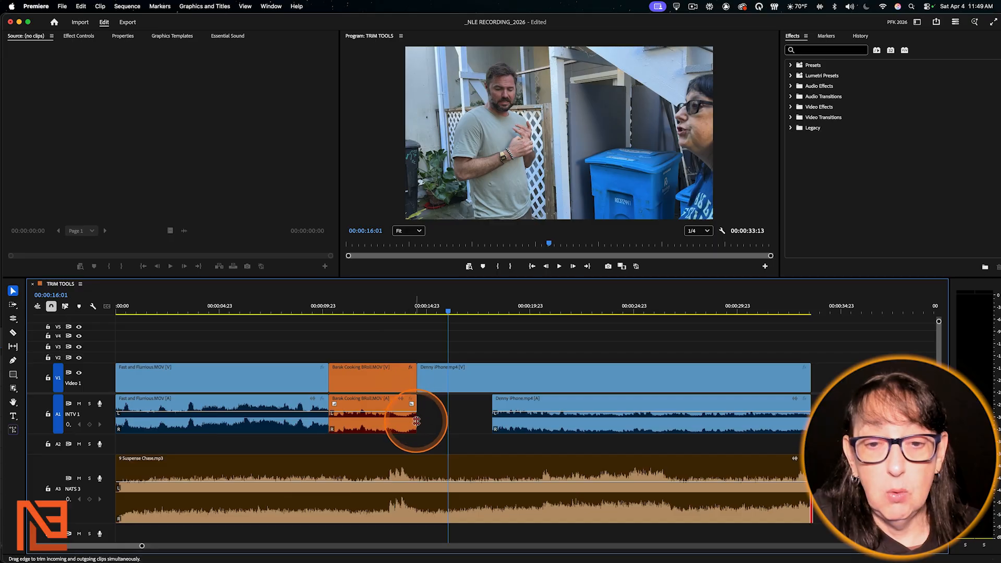
{"action": "left_click_drag", "start_coordinate": [418, 306], "coordinate": [531, 311]}
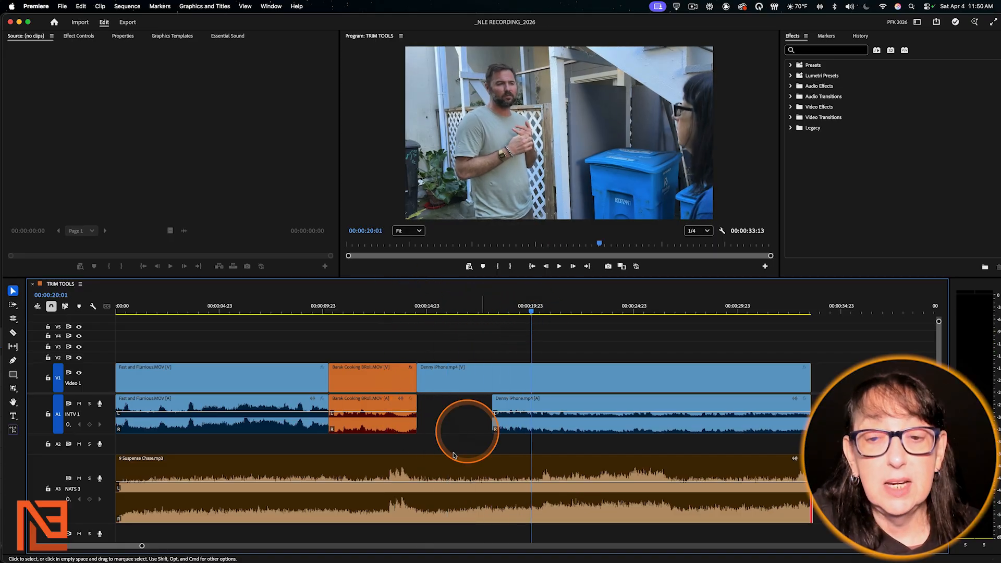
Roll the video edit between Barak Cooking BRoll.MOV and Denny iPhone.mp4 to 00:00:16:03 and park the playhead on it
{"action": "left_click_drag", "start_coordinate": [416, 367], "coordinate": [450, 369]}
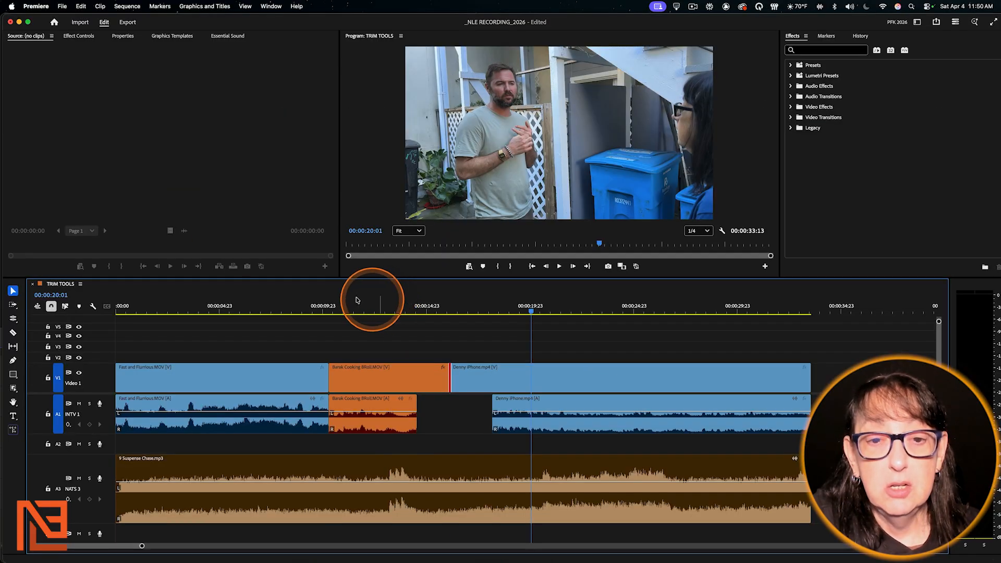
{"action": "left_click_drag", "start_coordinate": [358, 300], "coordinate": [525, 319]}
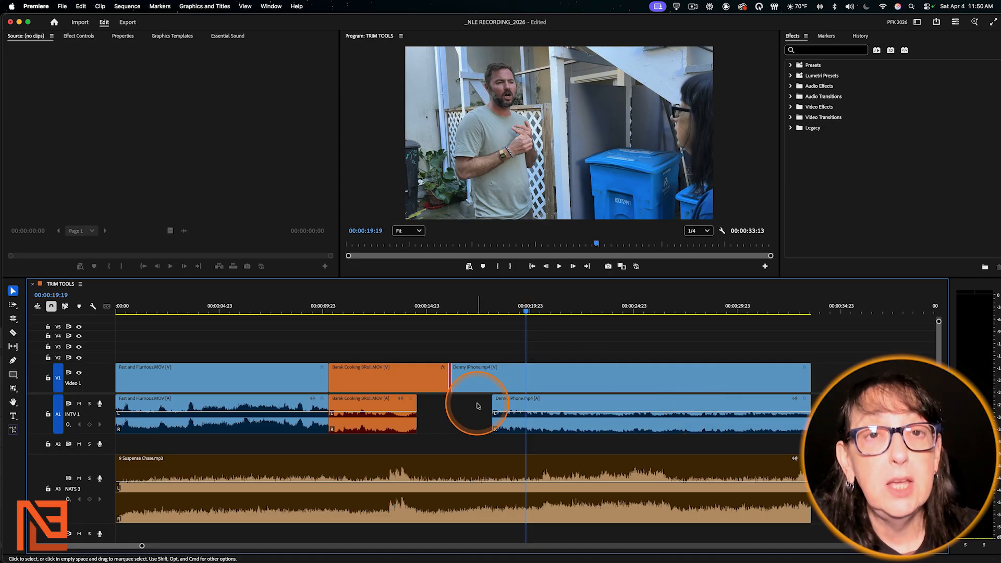
{"action": "mouse_move", "coordinate": [440, 310]}
{"action": "left_mouse_down"}
{"action": "mouse_move", "coordinate": [453, 310]}
{"action": "mouse_move", "coordinate": [442, 310]}
{"action": "left_mouse_up"}
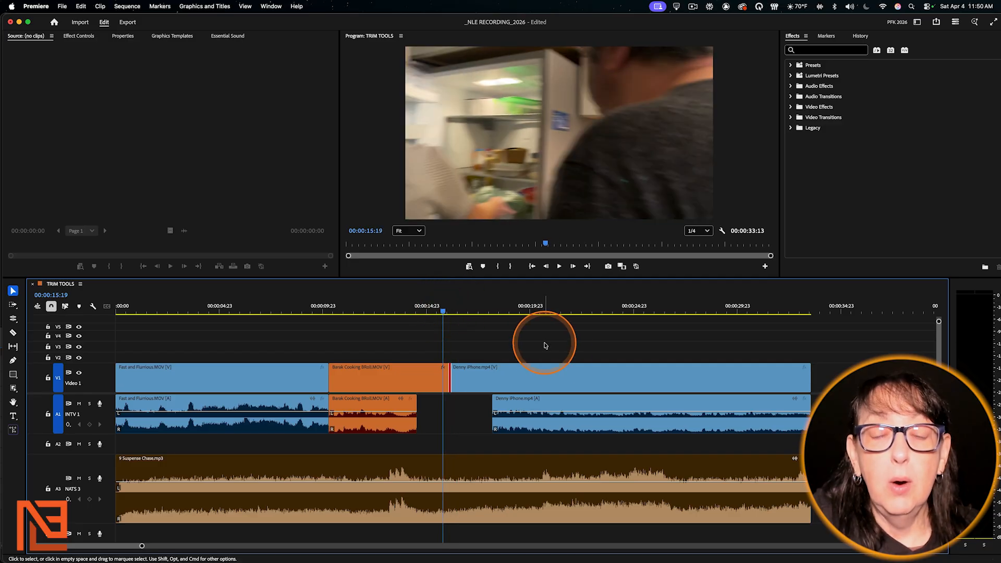
{"action": "left_click", "coordinate": [449, 310]}
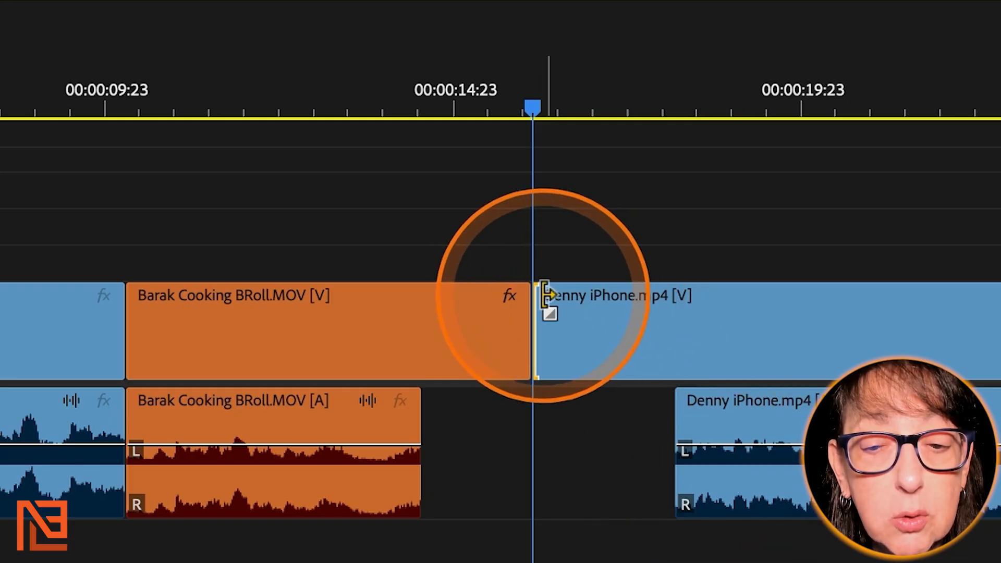
Ripple trim the start of Denny iPhone.mp4's video alone until it lines up with its audio at 00:00:16:03
{"action": "left_click_drag", "start_coordinate": [450, 368], "coordinate": [451, 368]}
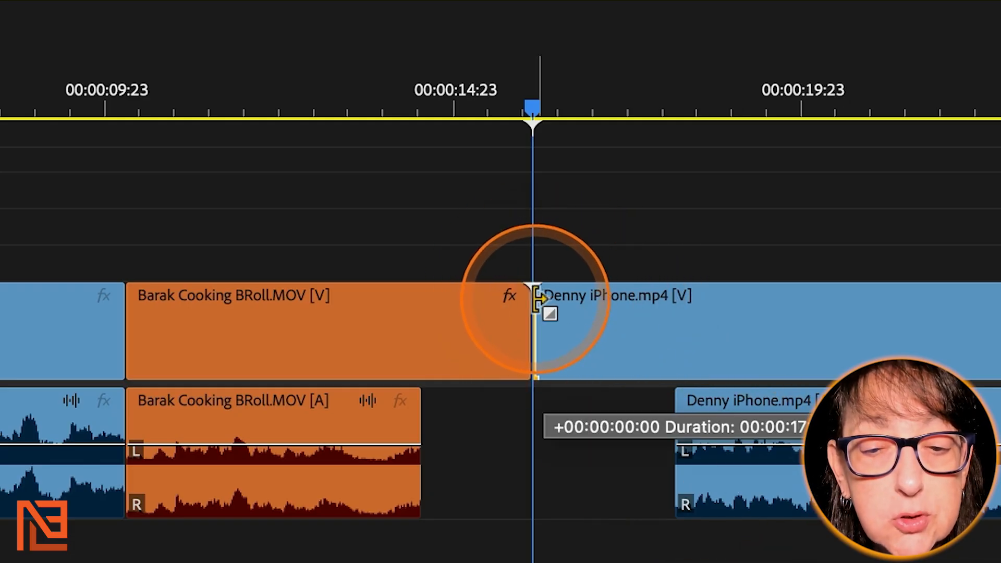
{"action": "left_click_drag", "start_coordinate": [537, 300], "coordinate": [529, 302]}
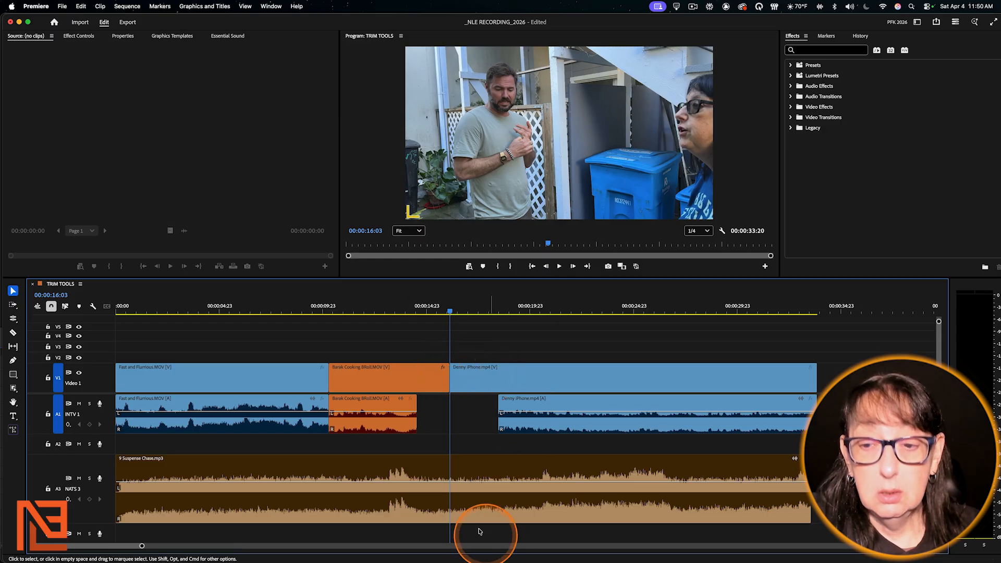
{"action": "mouse_move", "coordinate": [450, 368]}
{"action": "left_mouse_down"}
{"action": "mouse_move", "coordinate": [554, 373]}
{"action": "mouse_move", "coordinate": [409, 373]}
{"action": "mouse_move", "coordinate": [475, 375]}
{"action": "mouse_move", "coordinate": [449, 379]}
{"action": "left_mouse_up"}
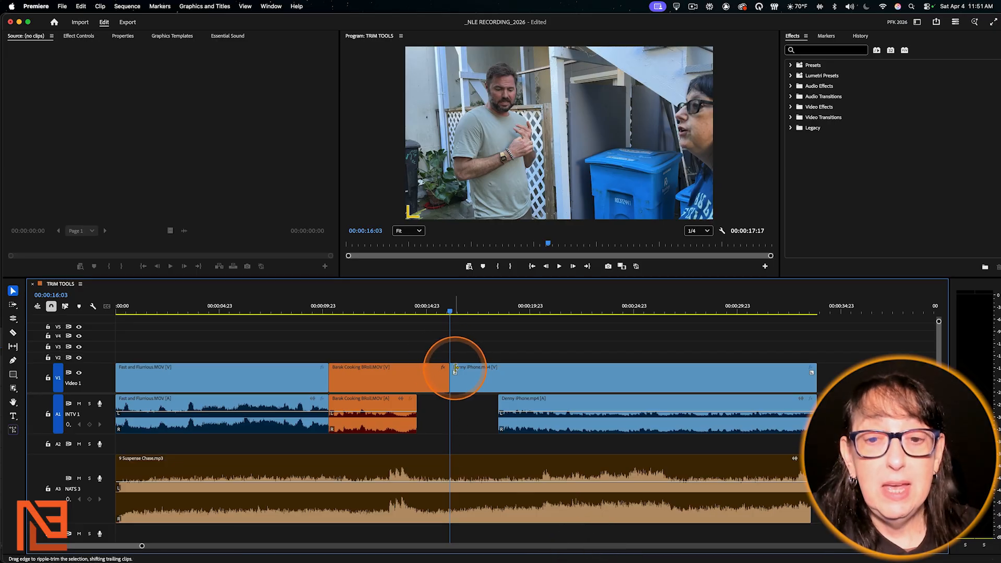
{"action": "left_click_drag", "start_coordinate": [457, 368], "coordinate": [513, 383]}
{"action": "left_click_drag", "start_coordinate": [505, 385], "coordinate": [471, 399]}
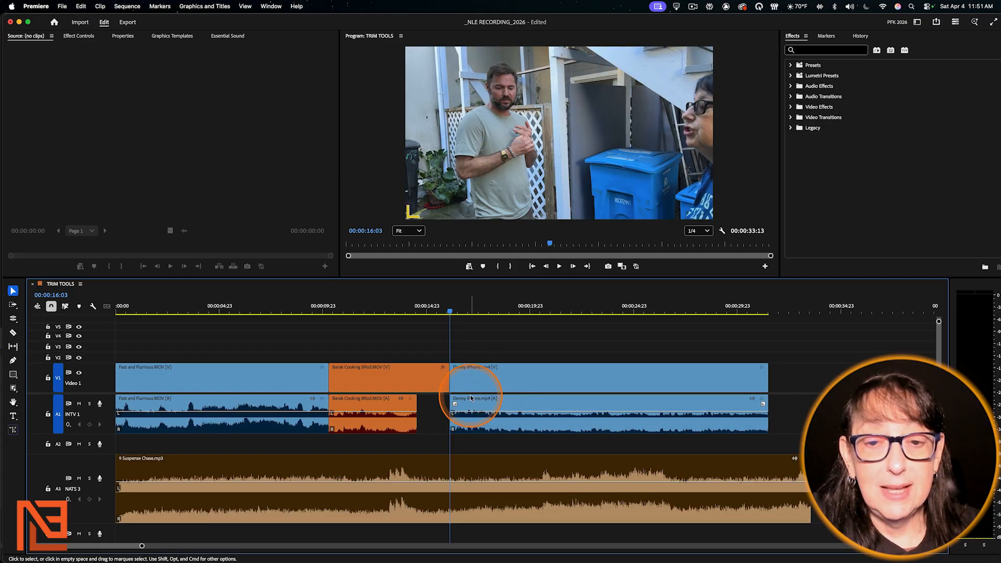
Ripple extend the start of Denny iPhone.mp4's linked video and audio together by about 2.5 seconds
{"action": "left_click", "coordinate": [501, 424]}
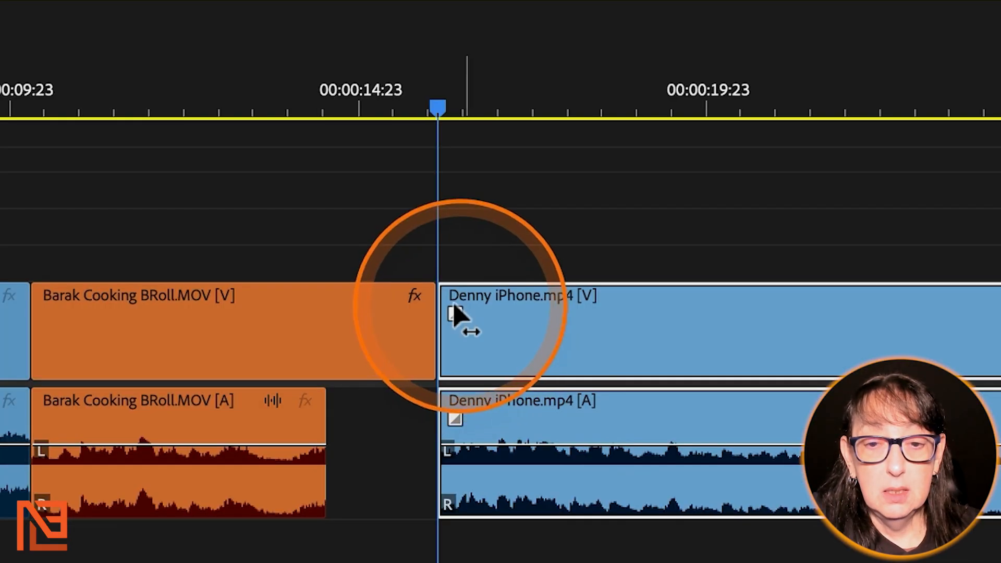
{"action": "left_click_drag", "start_coordinate": [454, 313], "coordinate": [366, 323]}
{"action": "left_click_drag", "start_coordinate": [429, 376], "coordinate": [401, 376]}
Duplicate all the video, audio and music clips further along the same tracks, starting at about 00:00:56
{"action": "key", "text": "minus"}
{"action": "key", "text": "minus"}
{"action": "key", "text": "minus"}
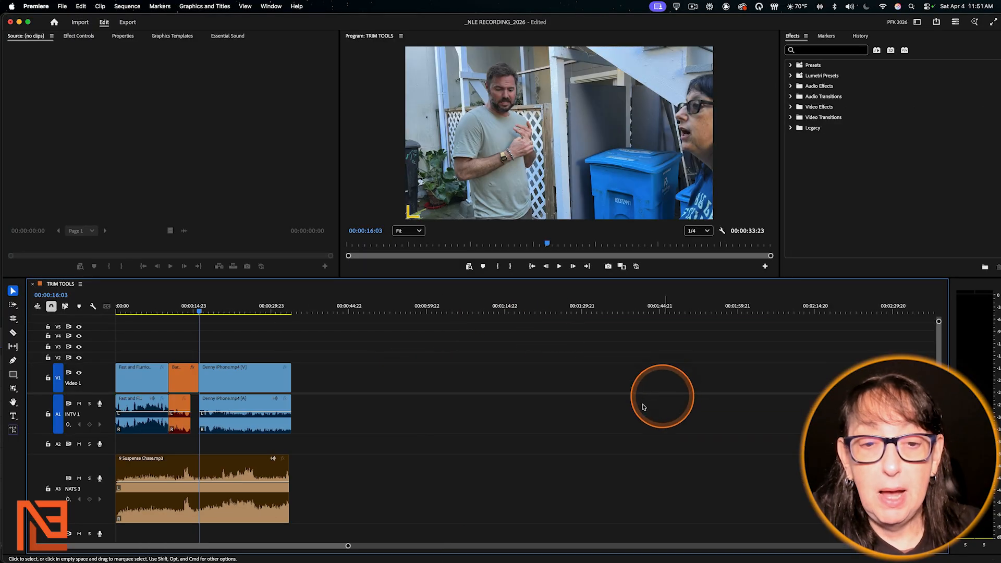
{"action": "left_click_drag", "start_coordinate": [346, 338], "coordinate": [106, 514]}
{"action": "left_click_drag", "start_coordinate": [280, 348], "coordinate": [125, 520]}
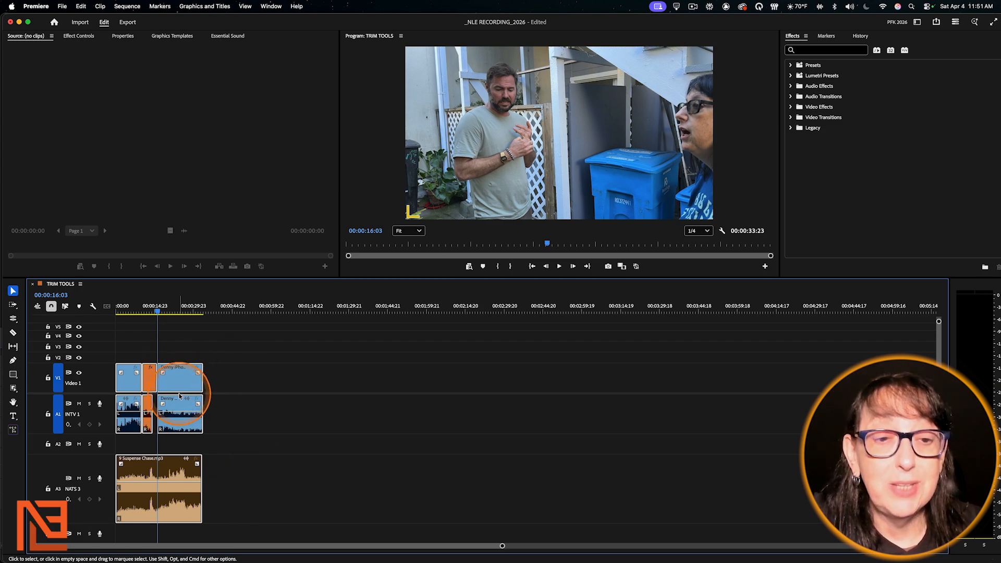
{"action": "left_click_drag", "start_coordinate": [172, 382], "coordinate": [317, 383], "text": "alt"}
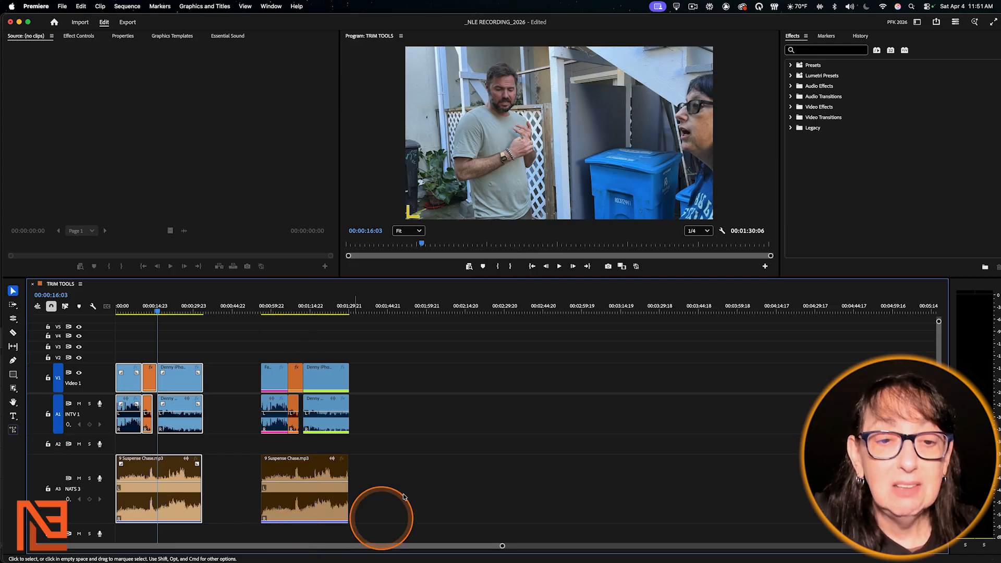
{"action": "left_click", "coordinate": [245, 343]}
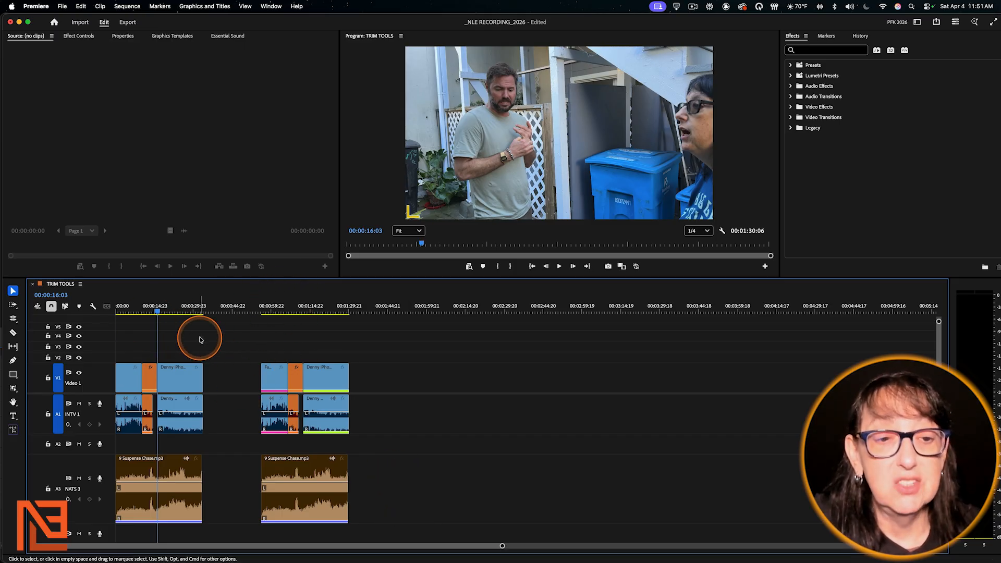
Move the duplicated group of clips earlier so that it starts at about 00:00:41
{"action": "key", "text": "equal"}
{"action": "key", "text": "equal"}
{"action": "key", "text": "minus"}
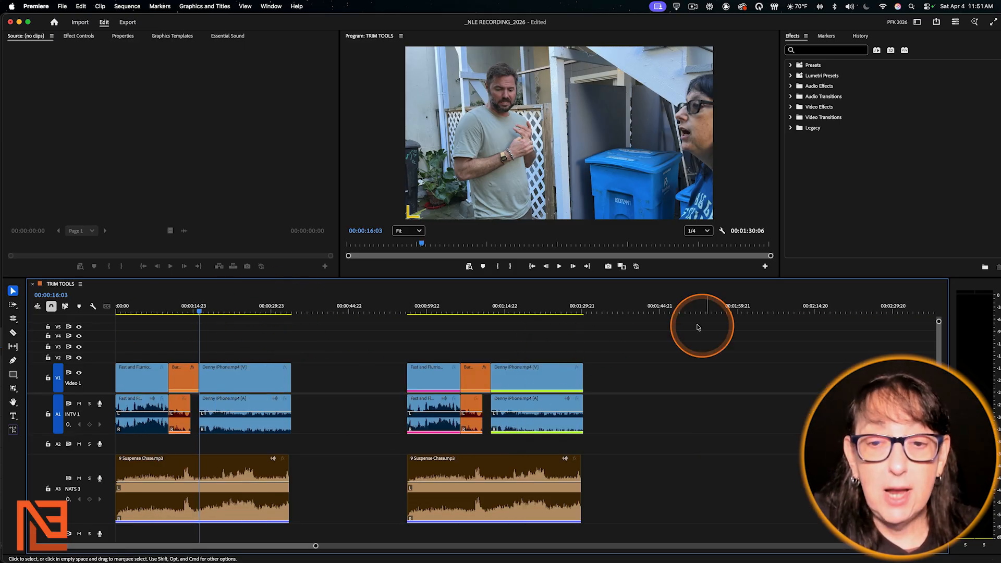
{"action": "left_click_drag", "start_coordinate": [699, 320], "coordinate": [405, 529]}
{"action": "left_click_drag", "start_coordinate": [440, 368], "coordinate": [347, 386]}
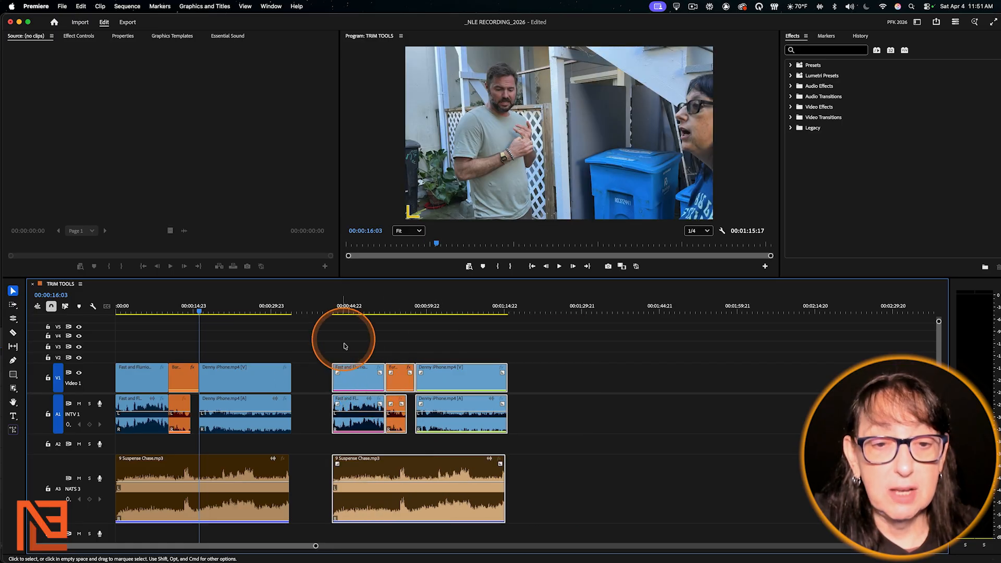
Try ripple extending the start of the first Denny iPhone.mp4's video alone by about 11.5 seconds, and undo it
{"action": "key", "text": "equal"}
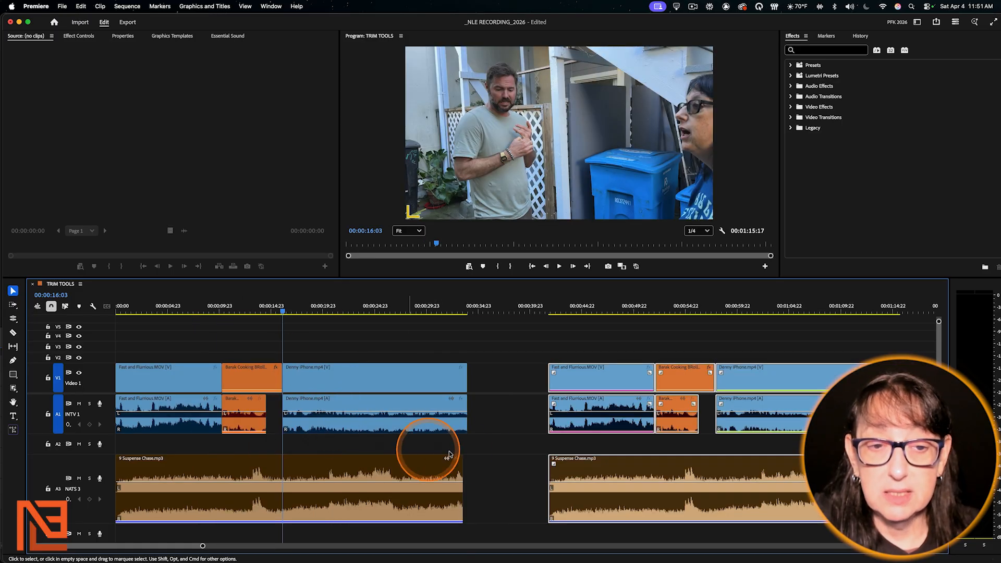
{"action": "left_click", "coordinate": [287, 370]}
{"action": "left_click_drag", "start_coordinate": [288, 370], "coordinate": [167, 385]}
{"action": "left_click", "coordinate": [616, 431]}
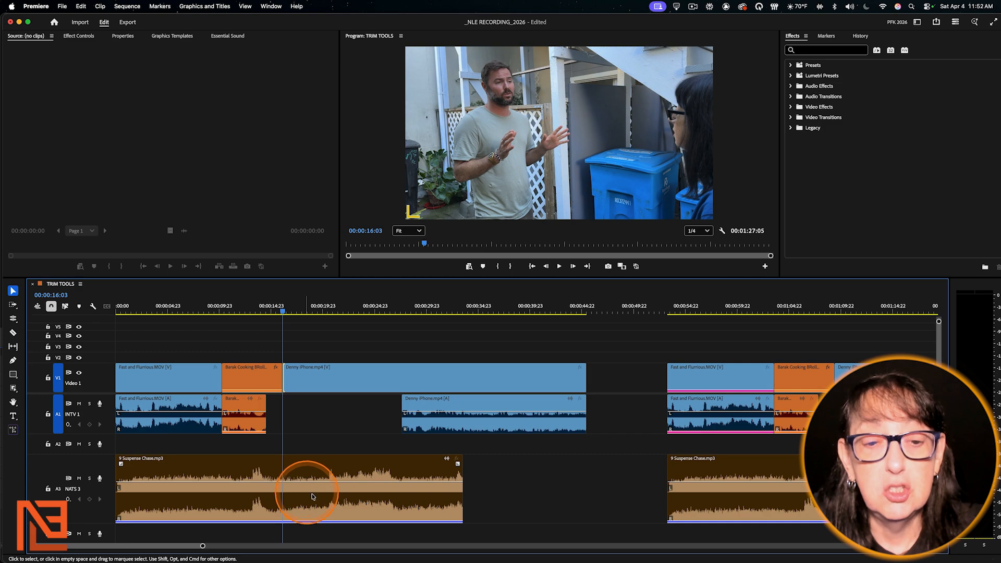
{"action": "key", "text": "super+z"}
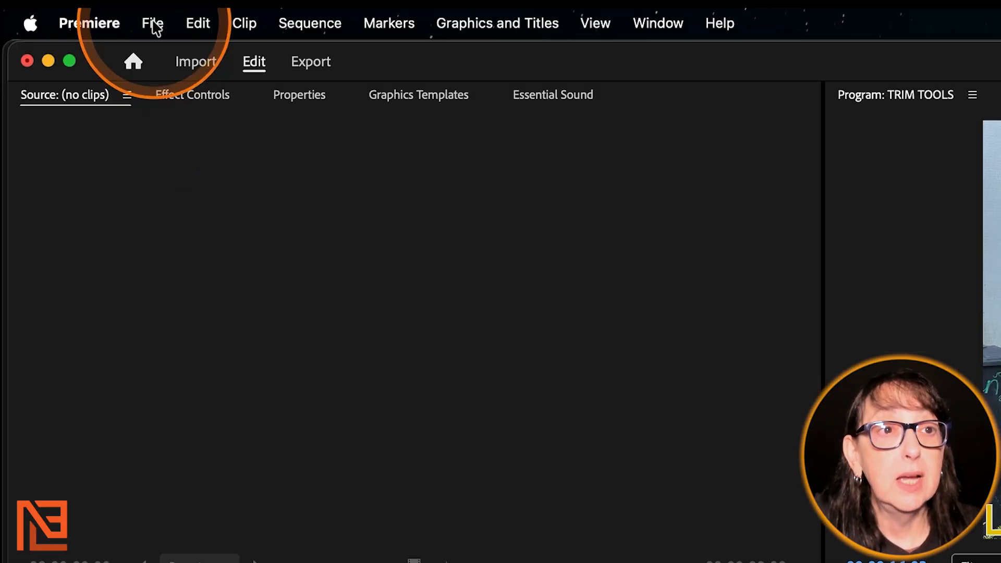
In the Trim settings, enable shifting clips that overlap the trim point and adding edits to keep both sides of a ripple trim in sync
{"action": "left_click", "coordinate": [38, 7]}
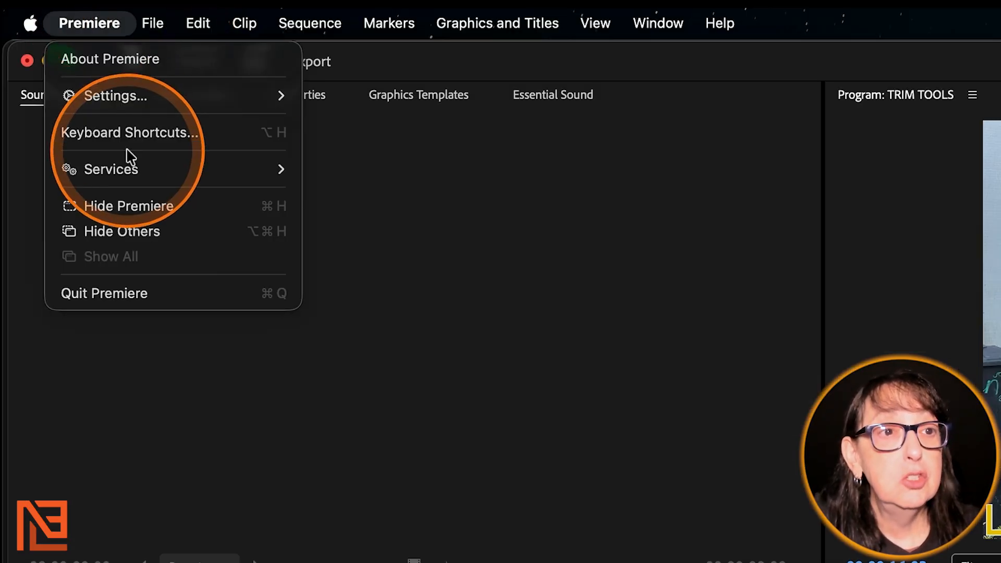
{"action": "mouse_move", "coordinate": [127, 96]}
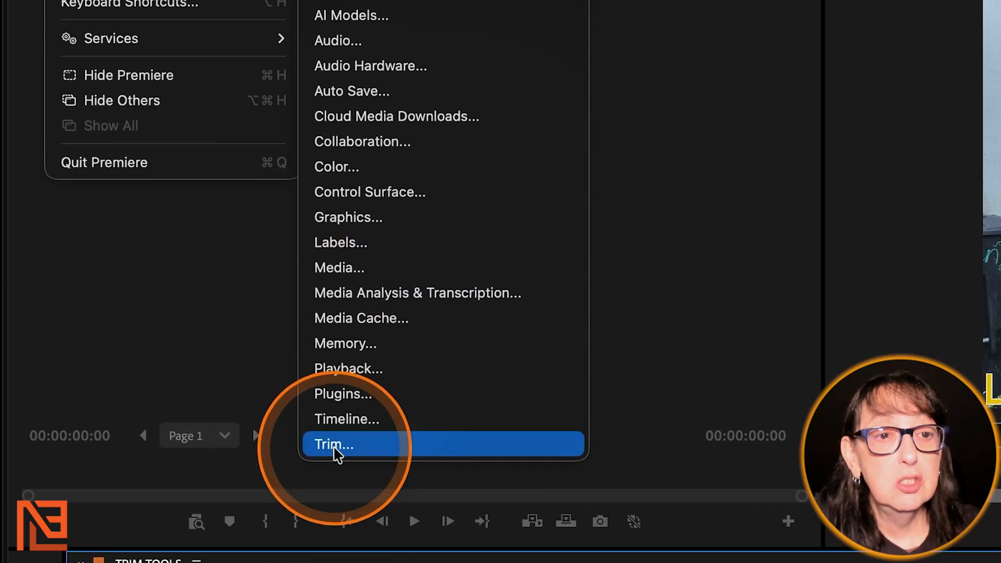
{"action": "left_click", "coordinate": [335, 560]}
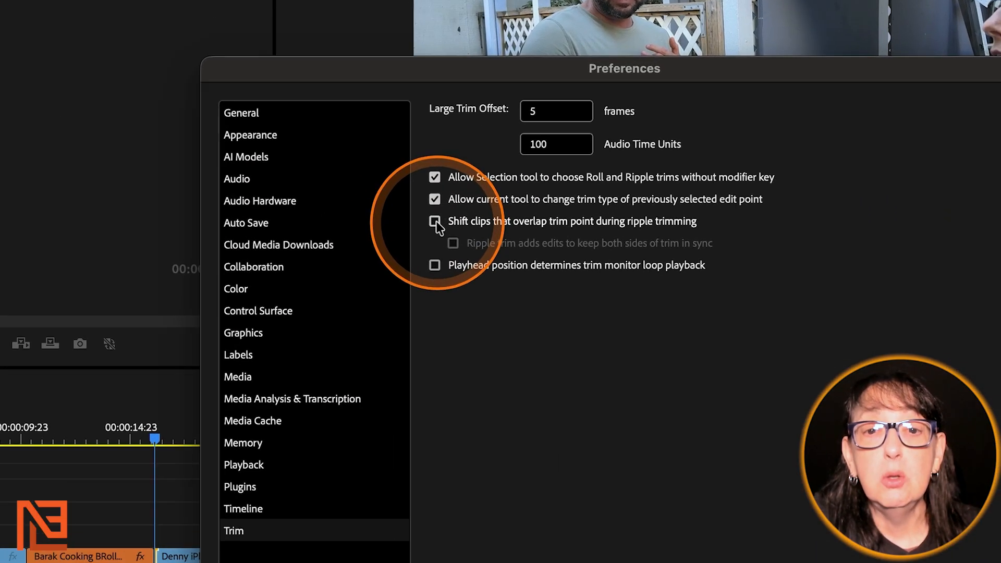
{"action": "left_click", "coordinate": [416, 208]}
{"action": "left_click", "coordinate": [458, 236]}
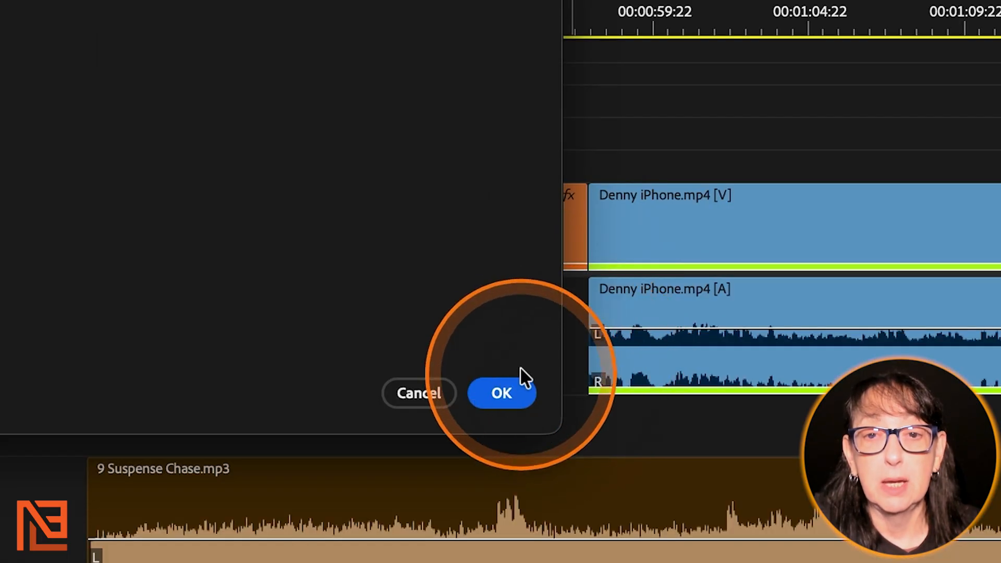
{"action": "left_click", "coordinate": [523, 399]}
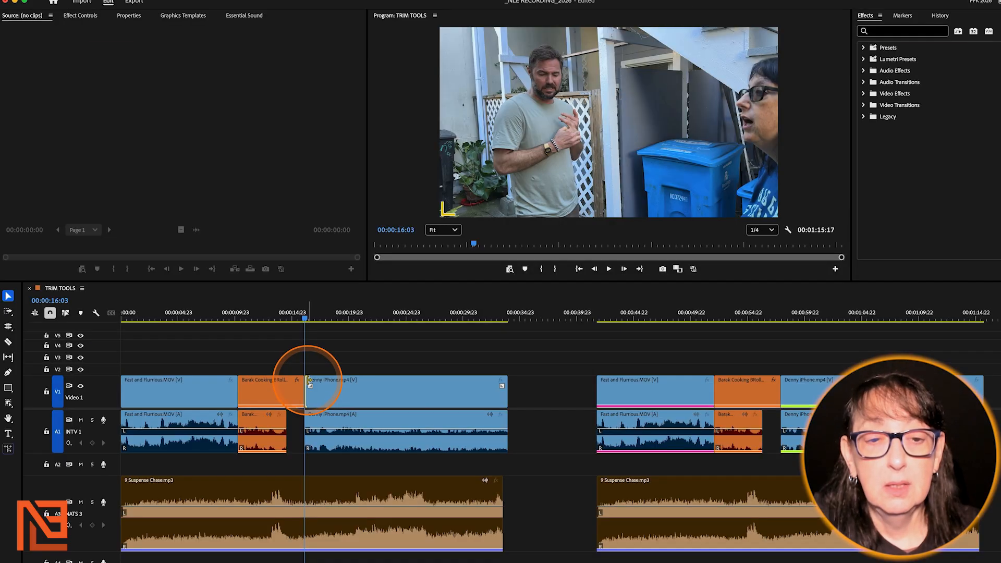
Ripple extend the start of the first Denny iPhone.mp4's video alone by about 9 seconds
{"action": "left_click_drag", "start_coordinate": [308, 381], "coordinate": [200, 385]}
{"action": "left_click", "coordinate": [456, 497]}
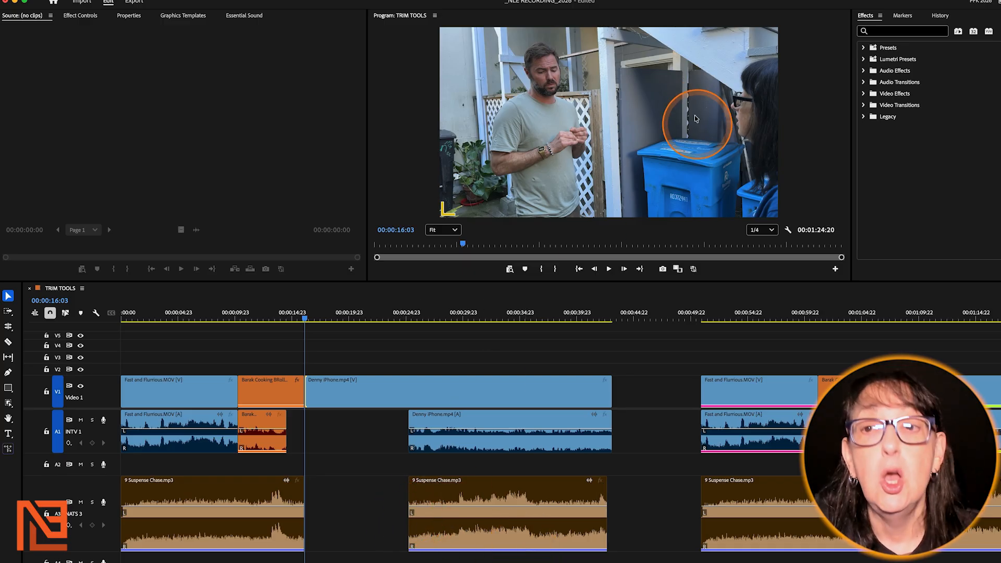
{"action": "left_click", "coordinate": [722, 100]}
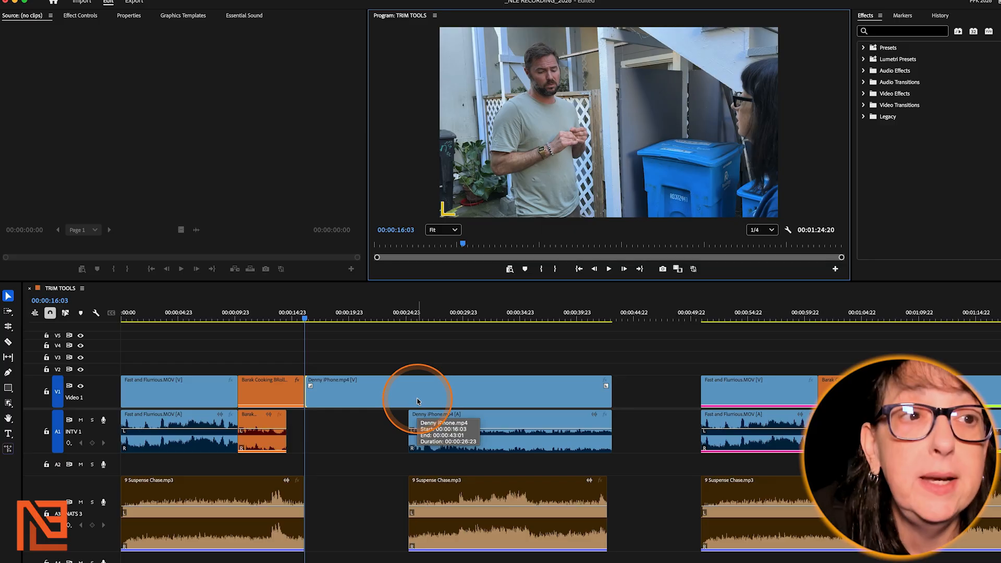
Reopen the Trim settings
{"action": "left_click", "coordinate": [34, 0]}
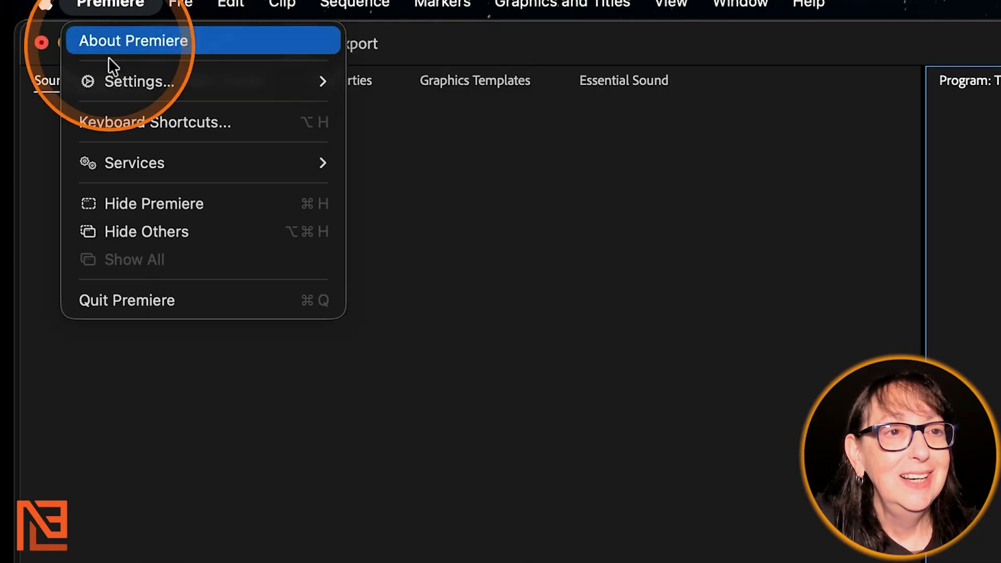
{"action": "mouse_move", "coordinate": [118, 79]}
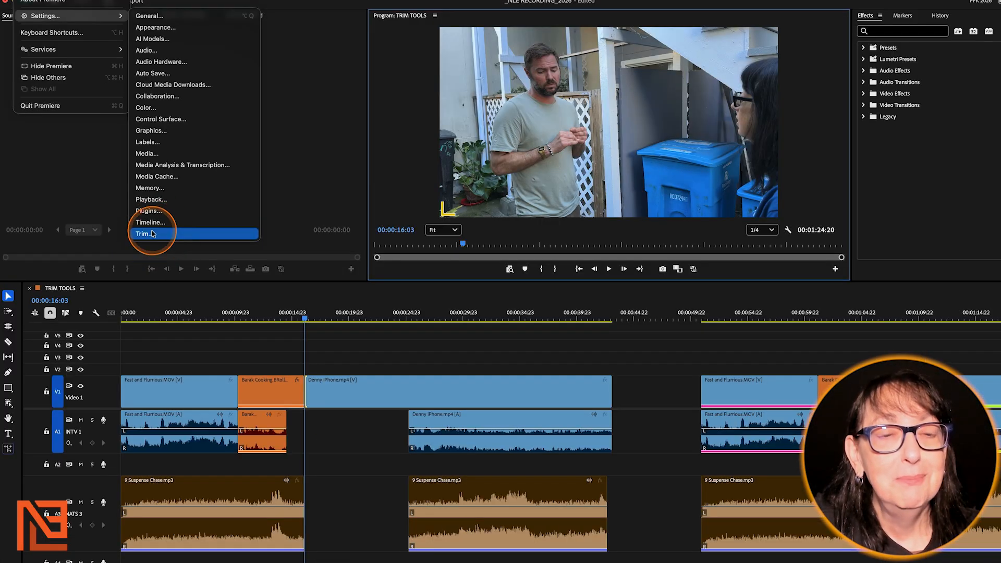
{"action": "left_click", "coordinate": [153, 233]}
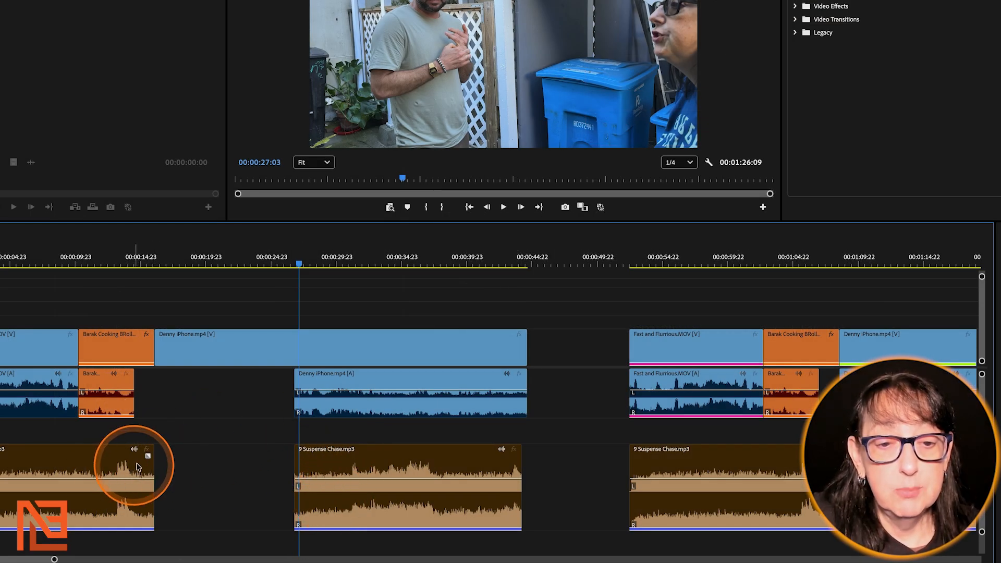
Try extending the end of the first 9 Suspense Chase.mp3 segment across the gap and over the second segment, undoing each attempt
{"action": "left_click_drag", "start_coordinate": [156, 447], "coordinate": [745, 496]}
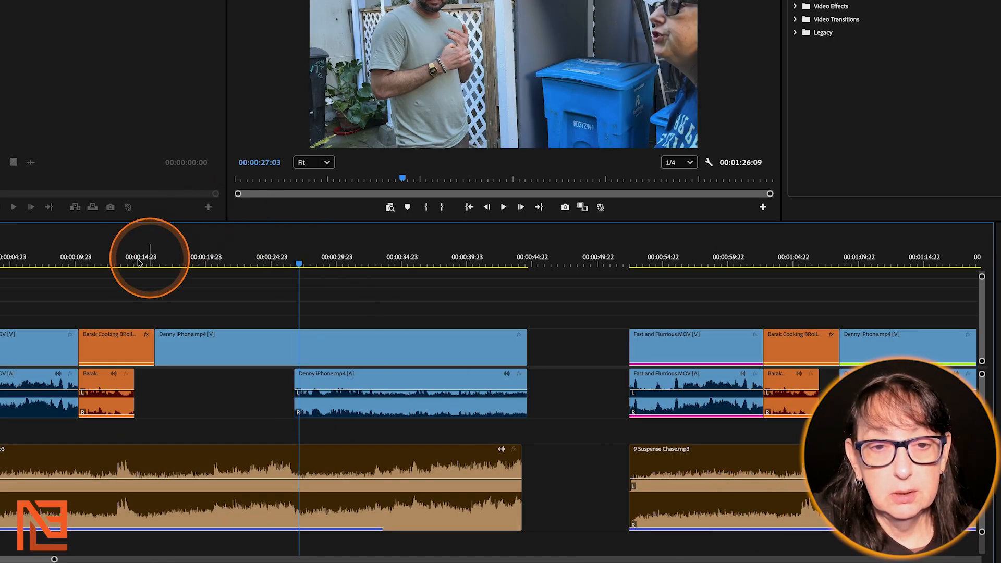
{"action": "left_click", "coordinate": [110, 258]}
{"action": "key", "text": "super+z"}
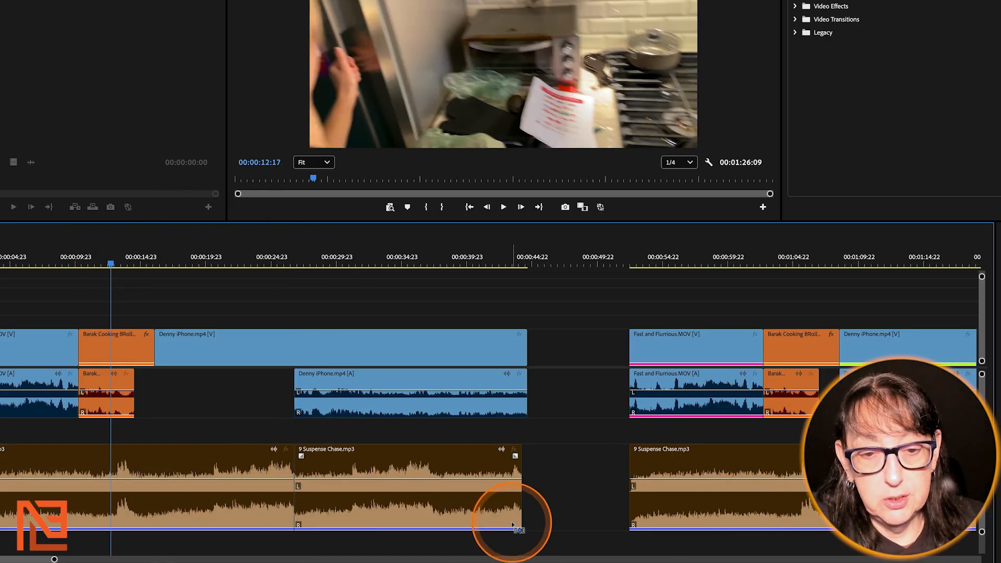
{"action": "key", "text": "super+z"}
{"action": "left_click_drag", "start_coordinate": [154, 449], "coordinate": [616, 458]}
{"action": "key", "text": "super+z"}
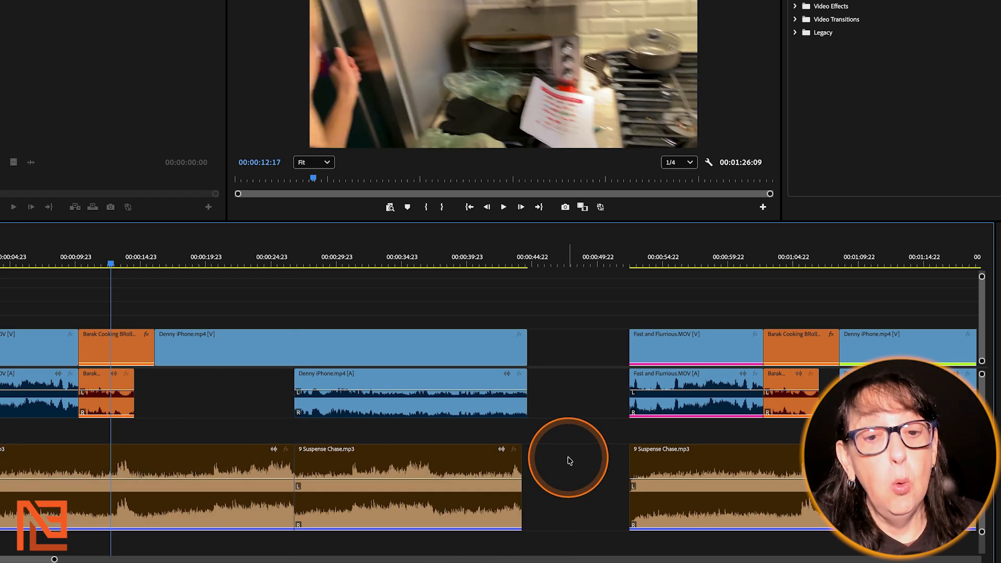
{"action": "key", "text": "super+z"}
Try extending the end of the first 9 Suspense Chase.mp3 segment to the playhead at 00:00:44:05, and undo it
{"action": "left_click", "coordinate": [522, 263]}
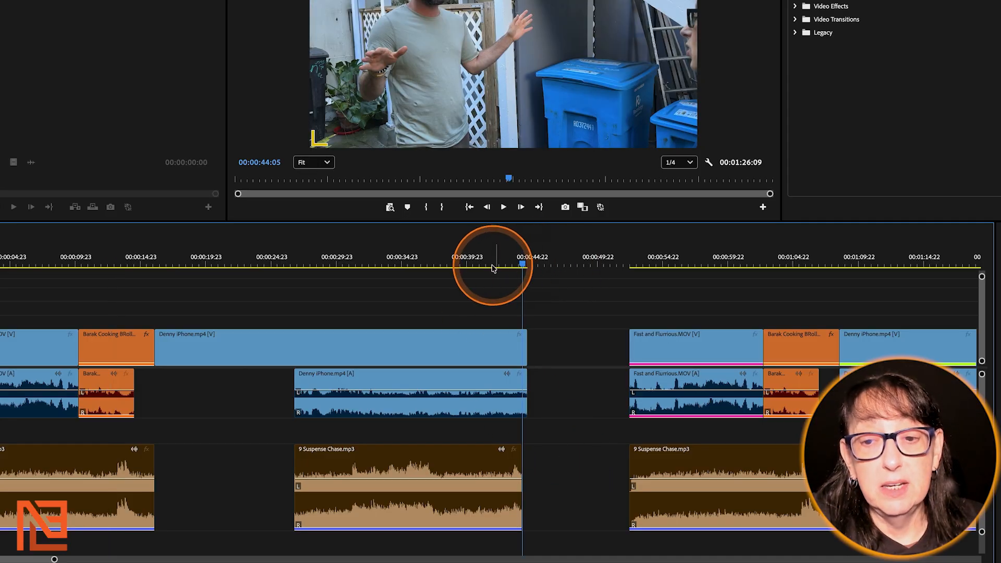
{"action": "left_click_drag", "start_coordinate": [524, 266], "coordinate": [523, 272]}
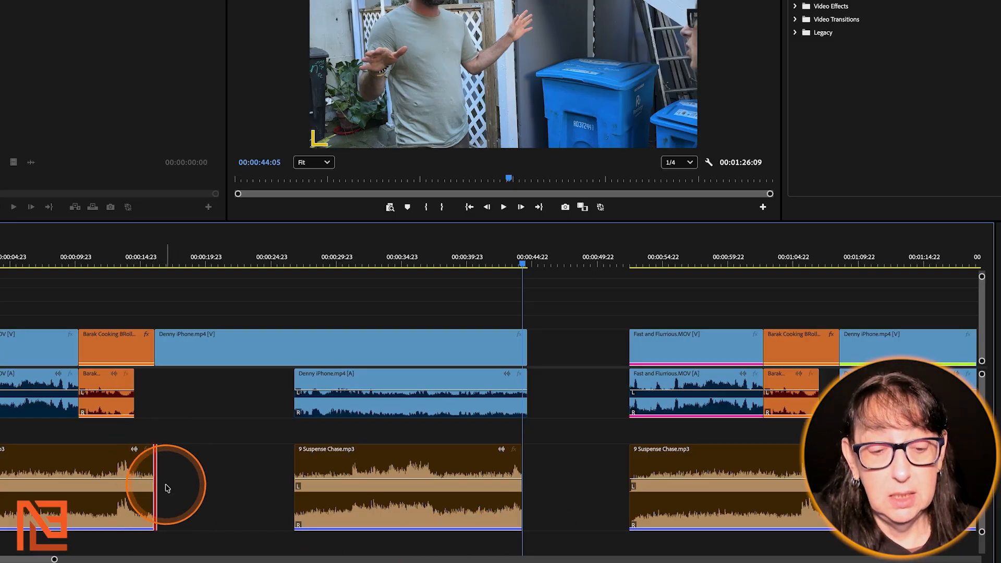
{"action": "left_click_drag", "start_coordinate": [155, 491], "coordinate": [294, 491]}
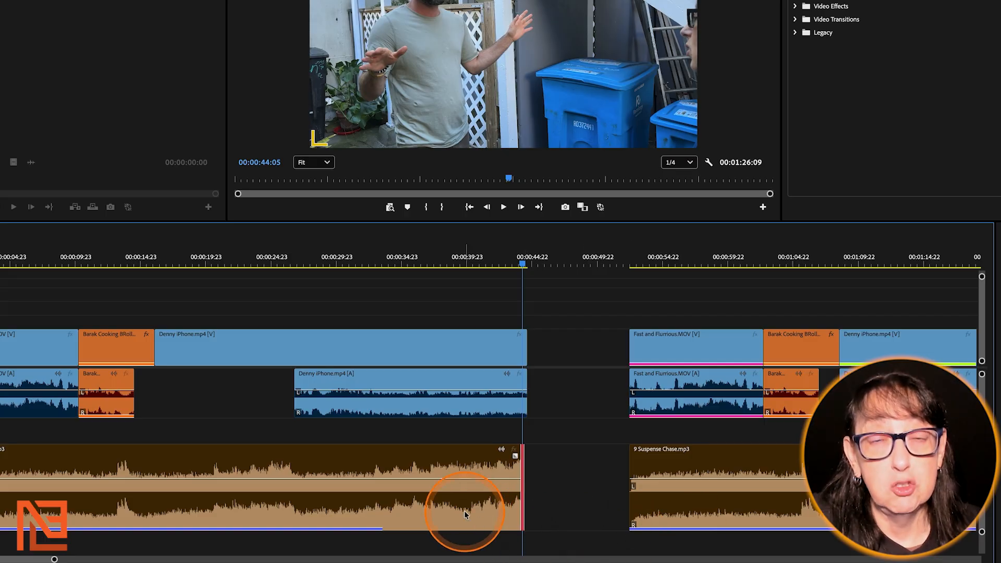
{"action": "key", "text": "ctrl+z"}
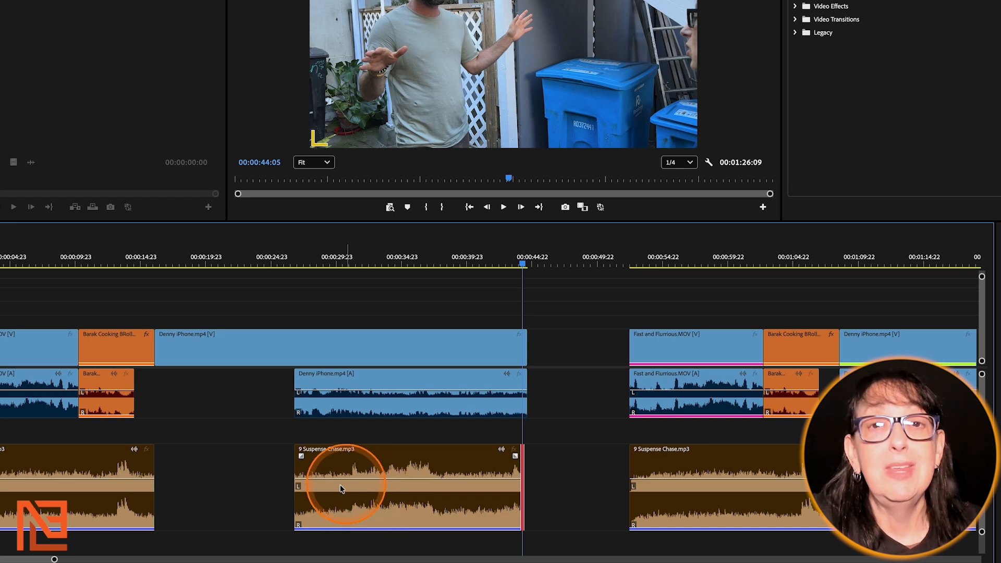
Extend the end of the first 9 Suspense Chase.mp3 segment over the second segment to the playhead at 00:00:44:05
{"action": "left_click", "coordinate": [153, 452]}
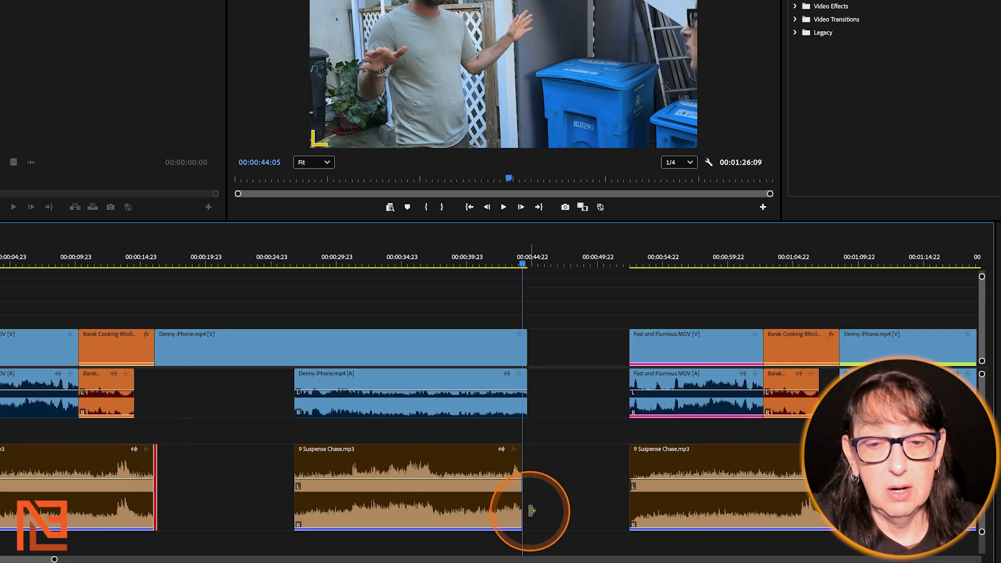
{"action": "key", "text": "e"}
{"action": "key", "text": "e"}
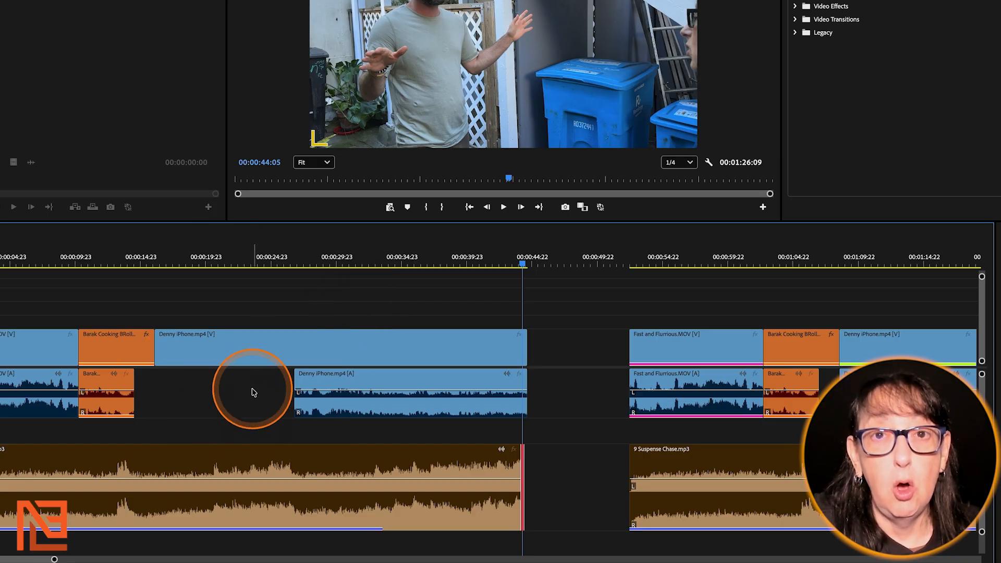
{"action": "left_click", "coordinate": [544, 283]}
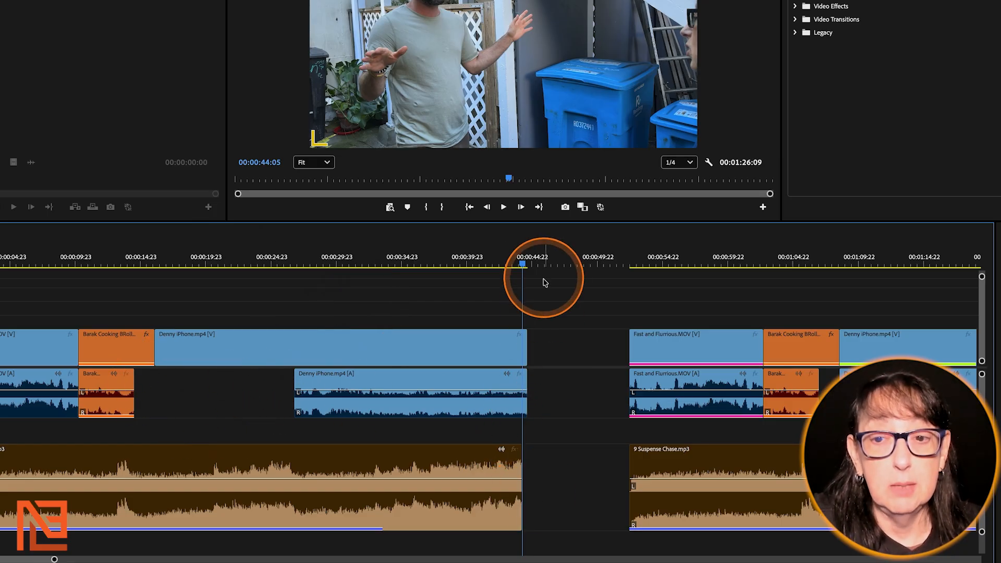
With the playhead at 00:00:26:19, try ripple extending the first Denny iPhone.mp4's audio start by about 8 and 13 seconds, undoing each attempt
{"action": "key", "text": "minus"}
{"action": "left_click", "coordinate": [122, 247]}
{"action": "key", "text": "equal"}
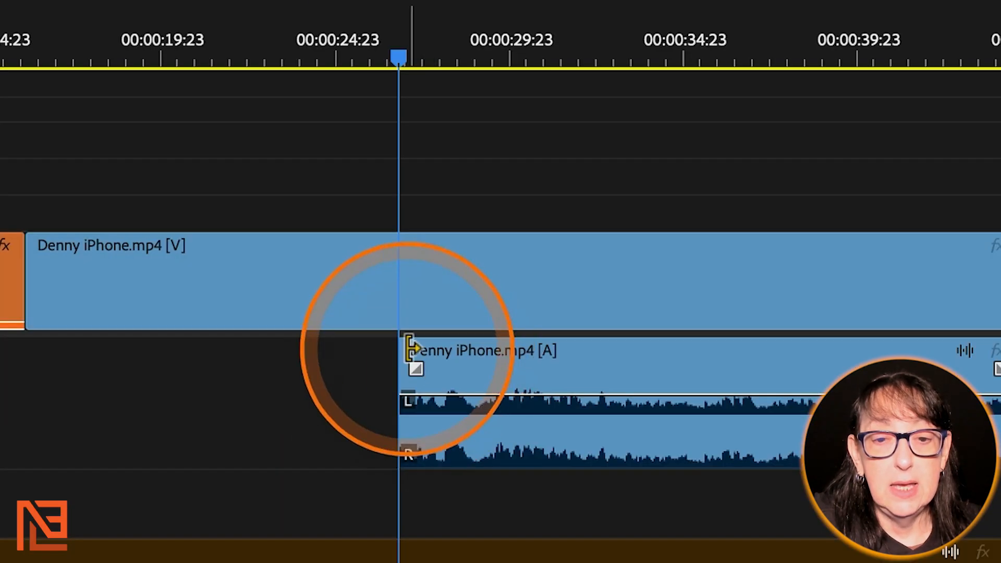
{"action": "left_click_drag", "start_coordinate": [409, 346], "coordinate": [167, 415]}
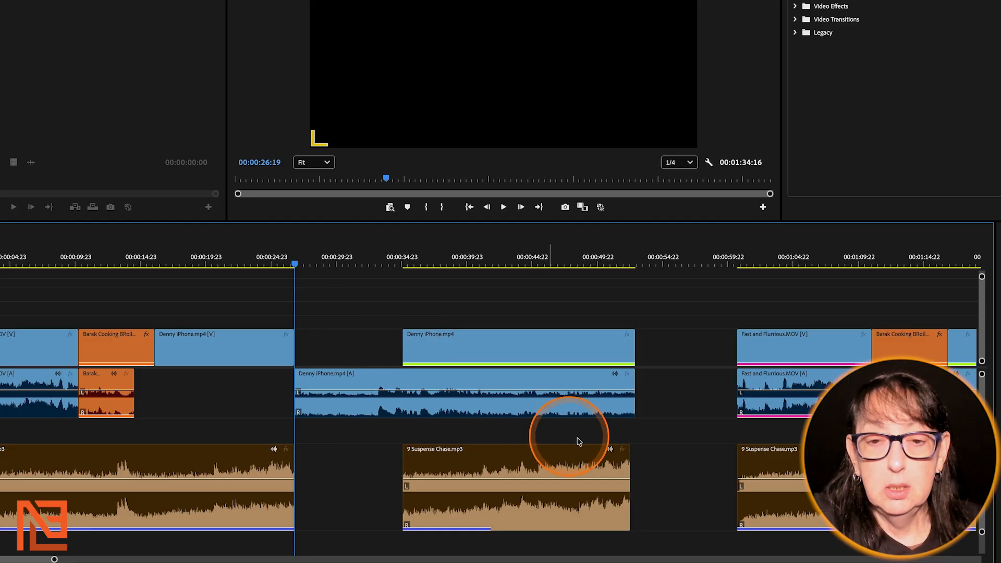
{"action": "key", "text": "super+z"}
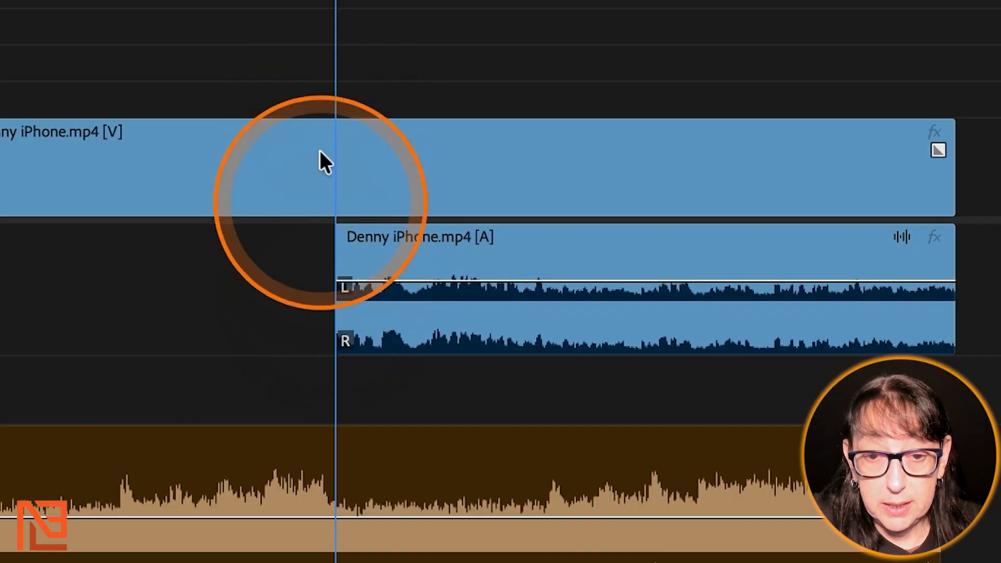
{"action": "left_click", "coordinate": [359, 235]}
{"action": "left_click_drag", "start_coordinate": [359, 235], "coordinate": [0, 273]}
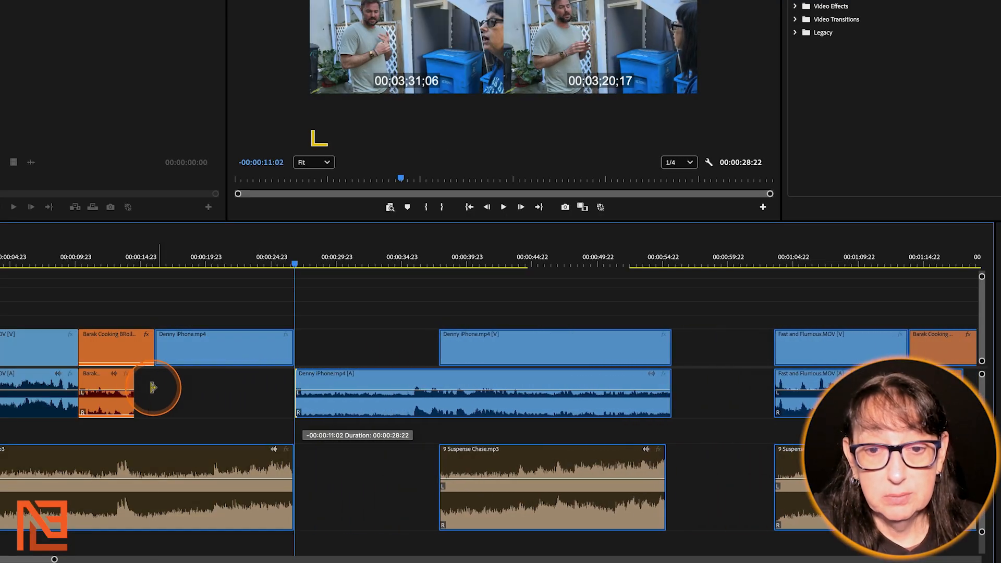
{"action": "left_click_drag", "start_coordinate": [152, 387], "coordinate": [130, 388]}
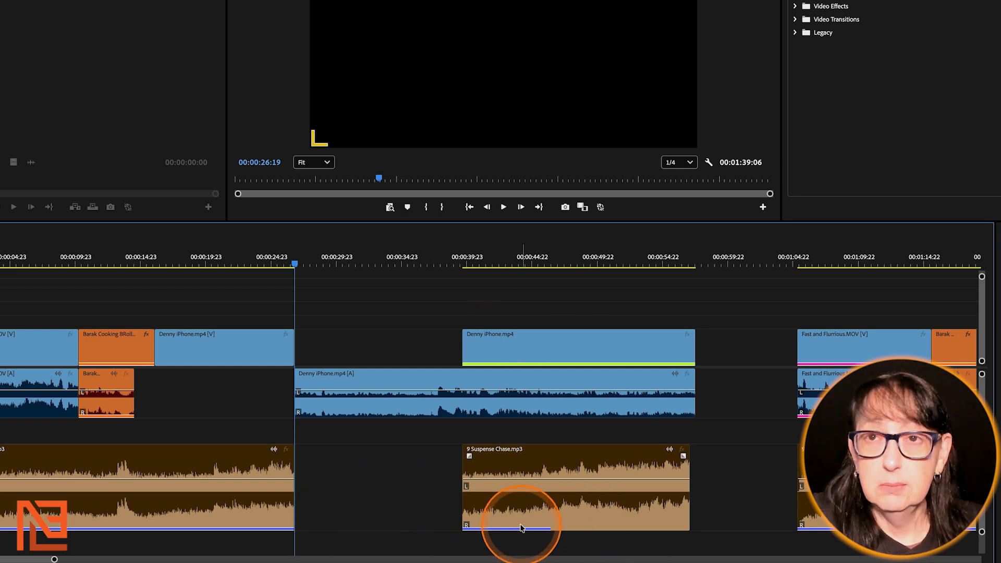
{"action": "key", "text": "ctrl+z"}
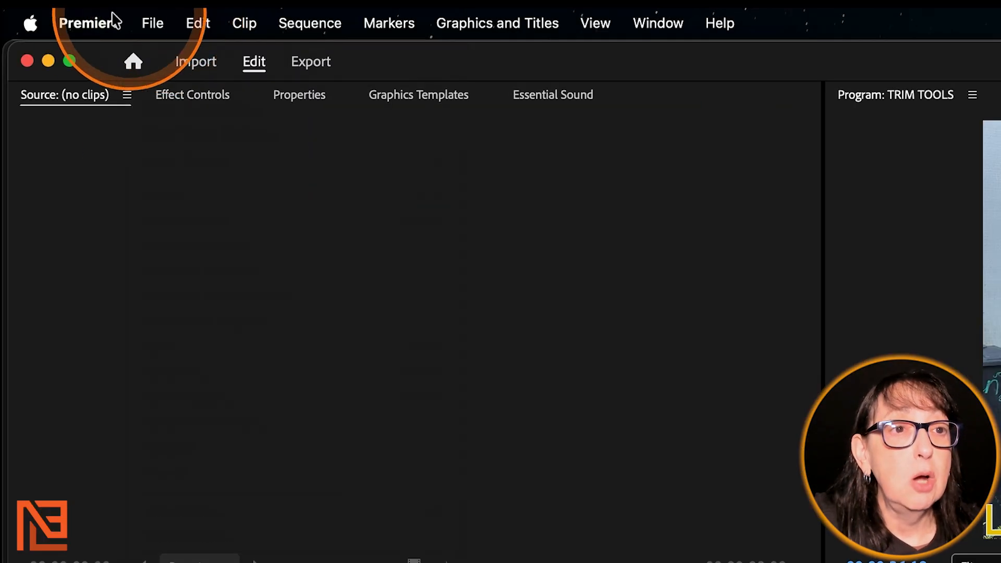
Reopen the Trim settings and turn off shifting clips that overlap the trim point during ripple trimming
{"action": "left_click", "coordinate": [111, 22]}
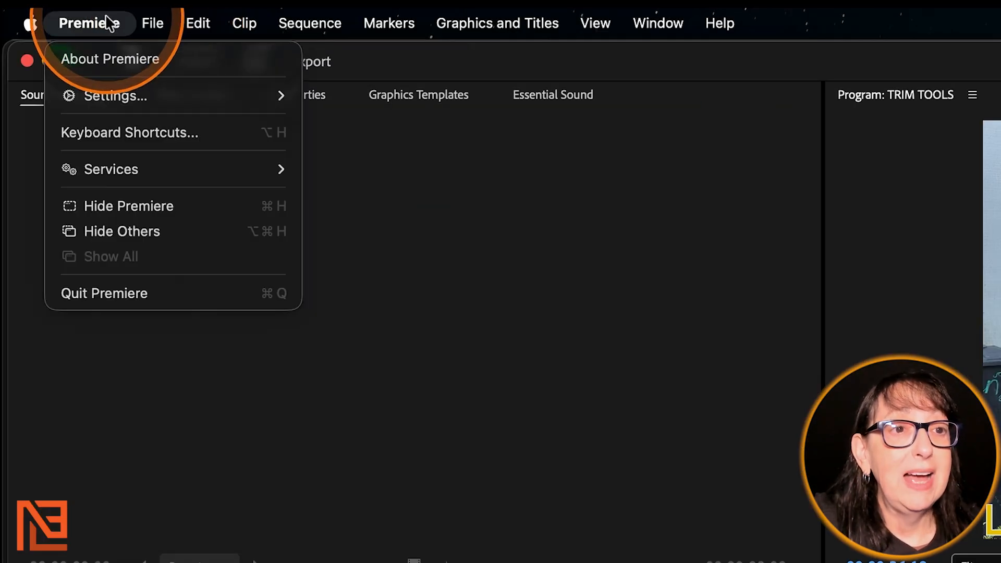
{"action": "mouse_move", "coordinate": [130, 99]}
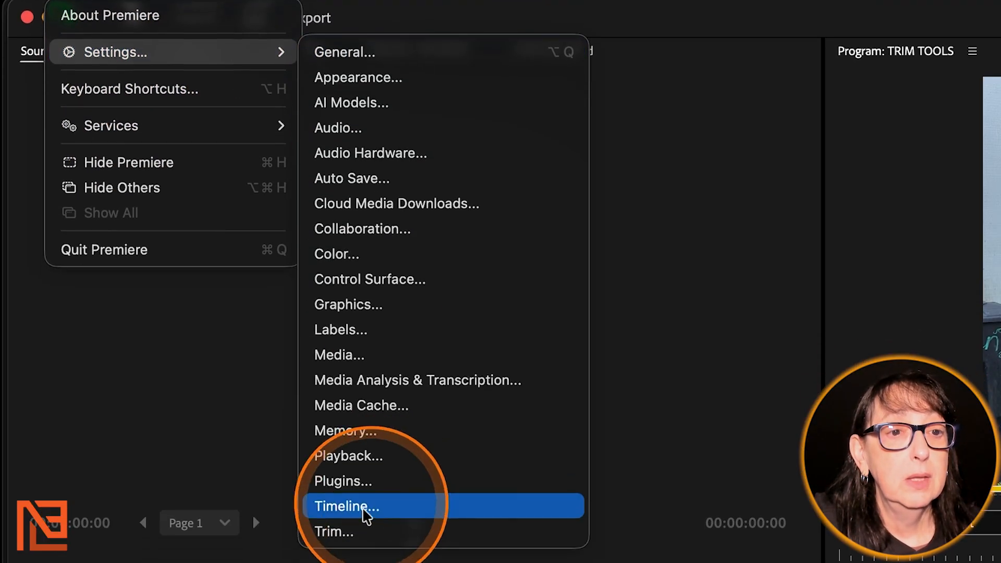
{"action": "left_click", "coordinate": [334, 453]}
{"action": "left_click", "coordinate": [459, 238]}
{"action": "left_click", "coordinate": [660, 417]}
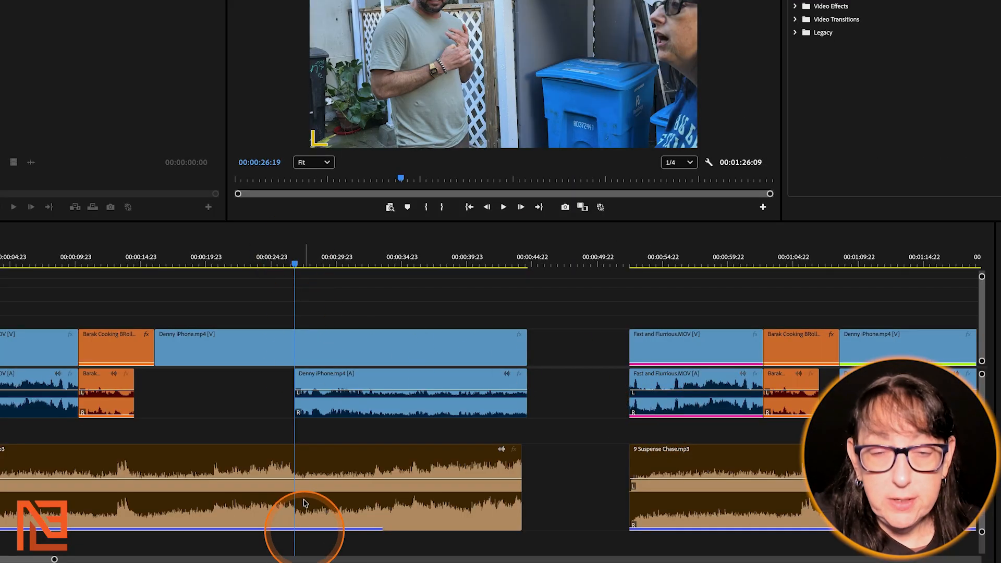
Try ripple extending the start of the first Denny iPhone.mp4's audio alone by 6:15, and undo it
{"action": "left_click_drag", "start_coordinate": [299, 370], "coordinate": [198, 375]}
{"action": "left_click", "coordinate": [447, 508]}
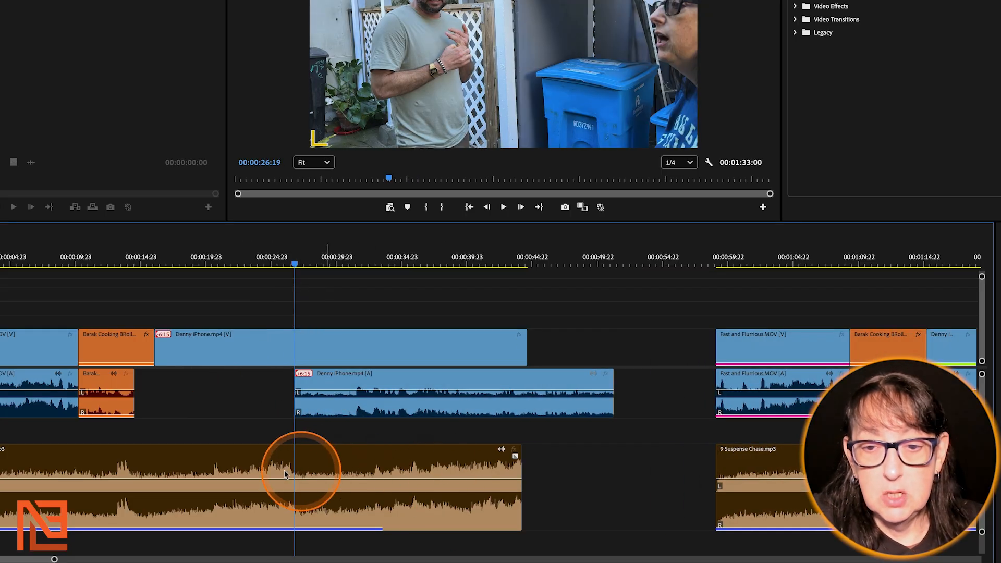
{"action": "key", "text": "ctrl+z"}
{"action": "left_click", "coordinate": [313, 490]}
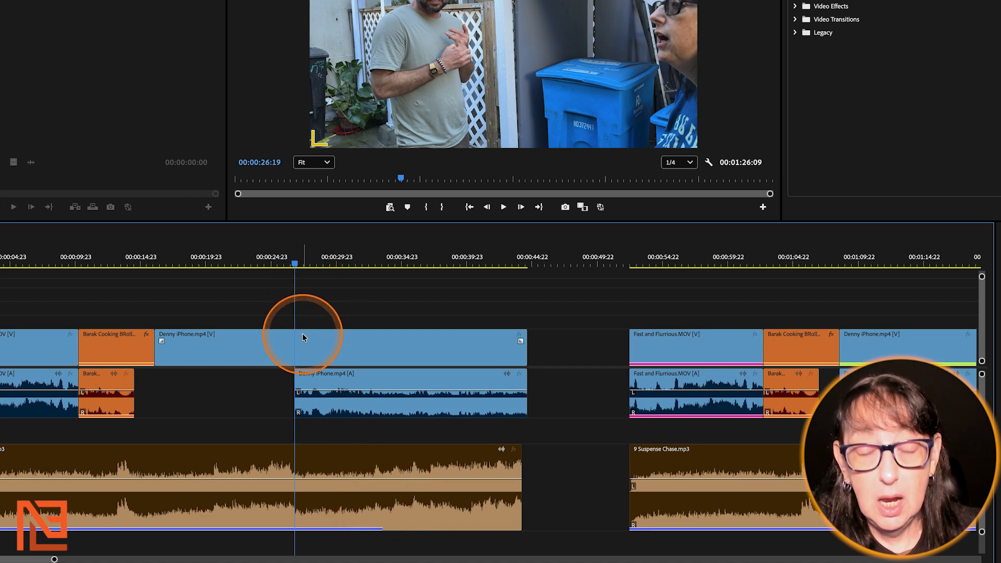
Cut the first Denny iPhone.mp4's video and the 9 Suspense Chase.mp3 below it at the playhead at 00:00:26:19
{"action": "key", "text": "ctrl+shift+k"}
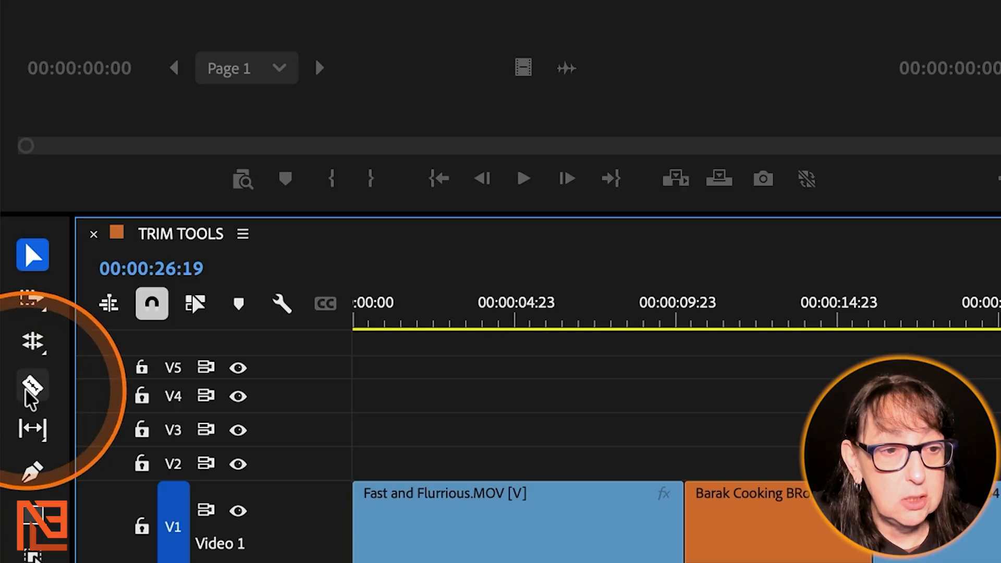
{"action": "left_click", "coordinate": [32, 384]}
{"action": "left_click", "coordinate": [295, 344]}
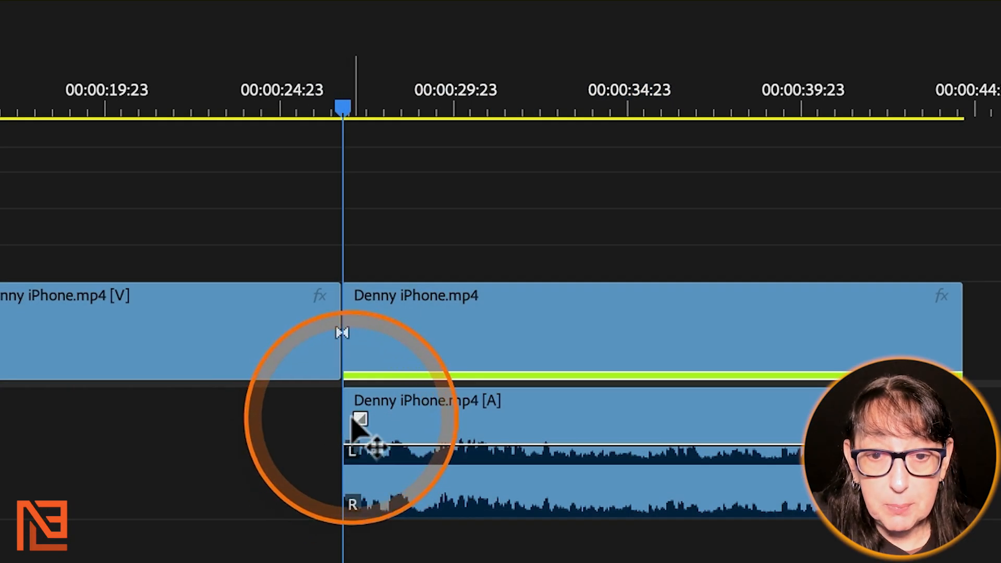
Try ripple extending the audio start of the cut Denny iPhone.mp4 by about 9 seconds, and undo it
{"action": "left_click_drag", "start_coordinate": [348, 406], "coordinate": [45, 438]}
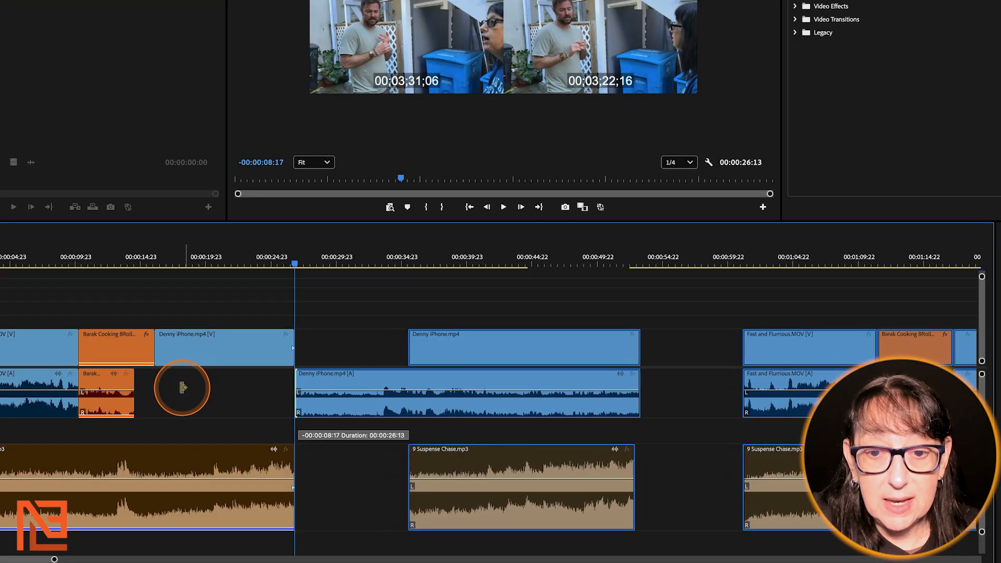
{"action": "left_click_drag", "start_coordinate": [182, 387], "coordinate": [184, 387]}
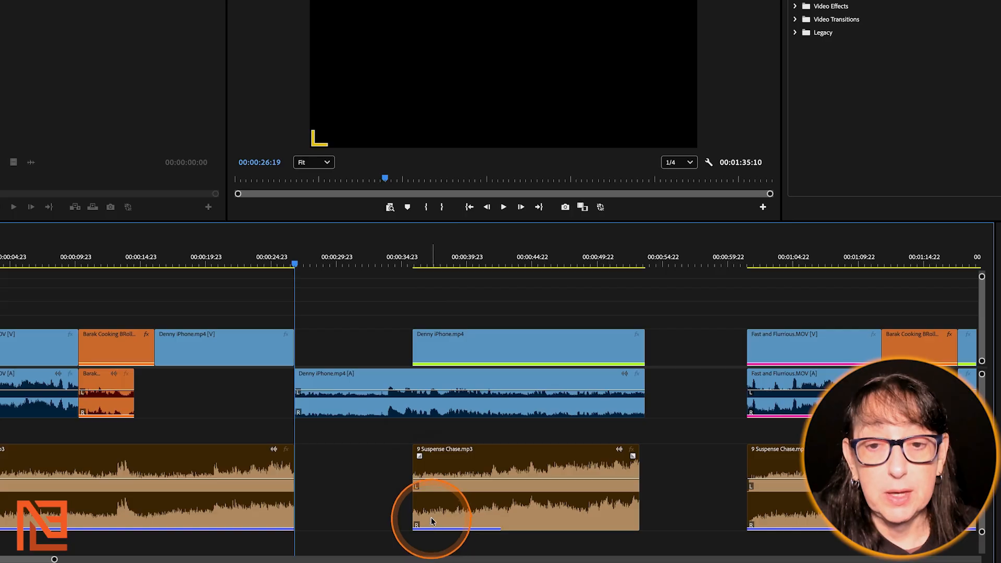
{"action": "key", "text": "ctrl+z"}
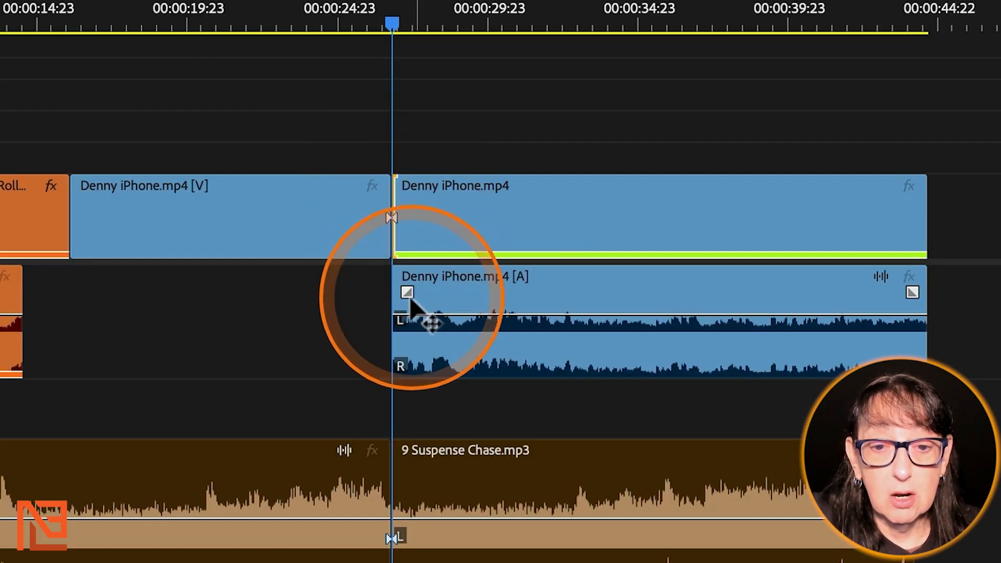
Try ripple extending the video, audio and music starts at the 00:00:26:19 cut together by about 18 seconds, and undo back to the uncut clips
{"action": "left_click_drag", "start_coordinate": [556, 146], "coordinate": [556, 557]}
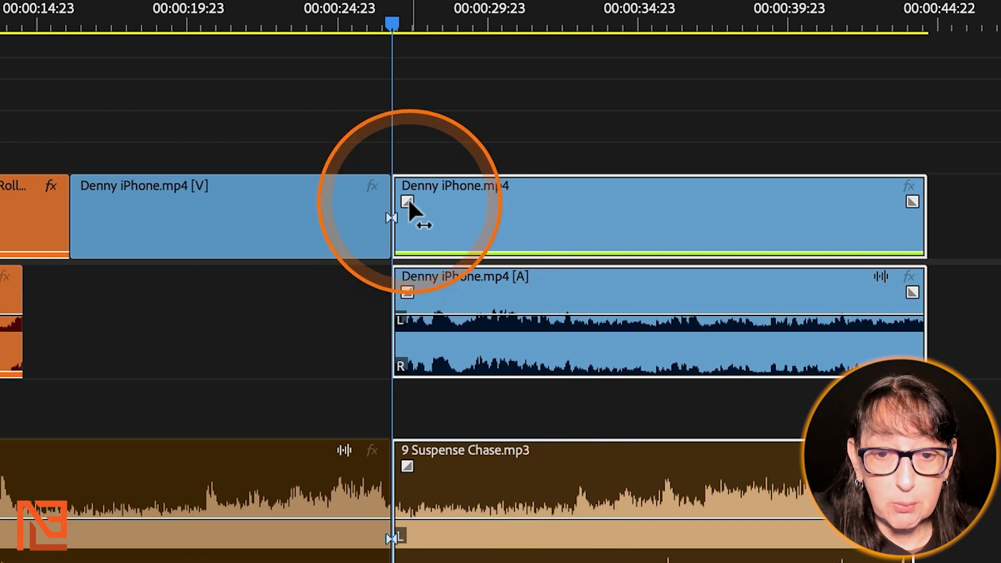
{"action": "left_click", "coordinate": [403, 338]}
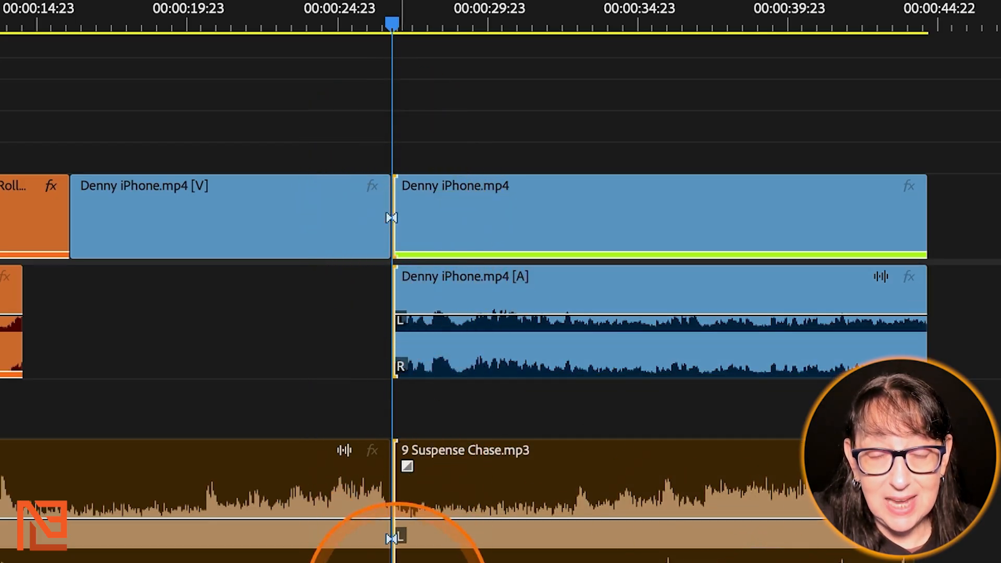
{"action": "left_click_drag", "start_coordinate": [617, 95], "coordinate": [514, 561]}
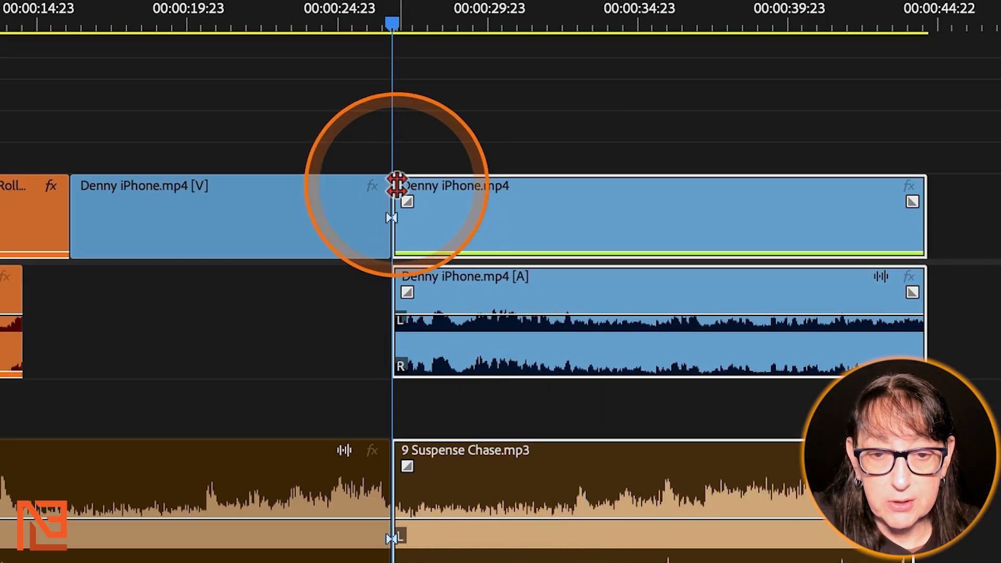
{"action": "left_click", "coordinate": [399, 348]}
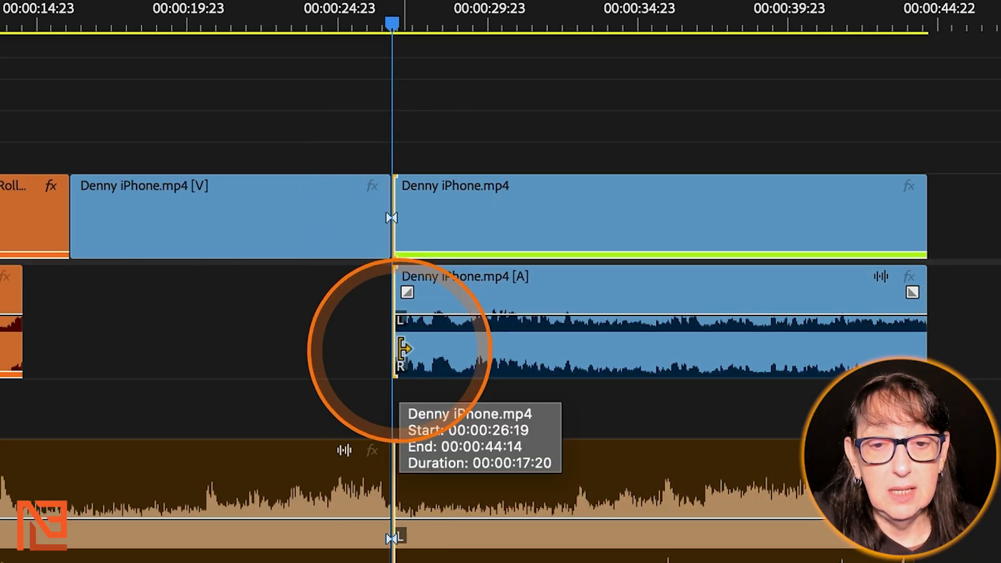
{"action": "left_click_drag", "start_coordinate": [401, 349], "coordinate": [122, 326]}
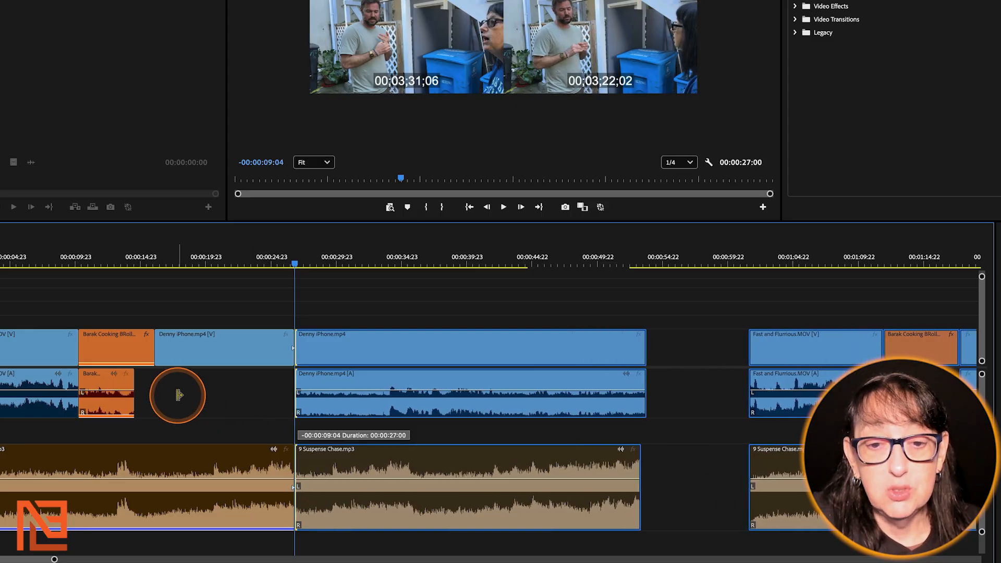
{"action": "left_click_drag", "start_coordinate": [178, 394], "coordinate": [65, 404]}
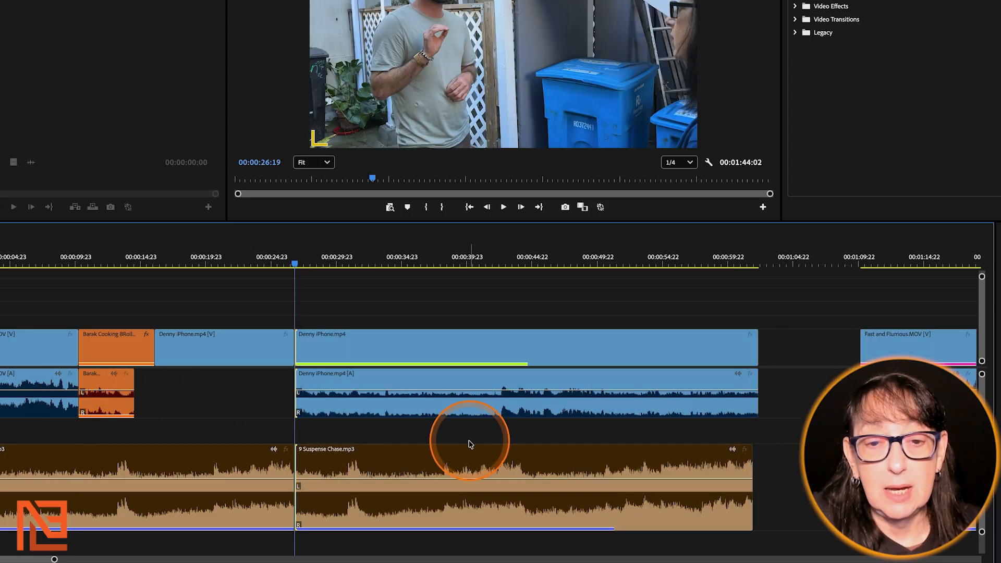
{"action": "key", "text": "ctrl+z"}
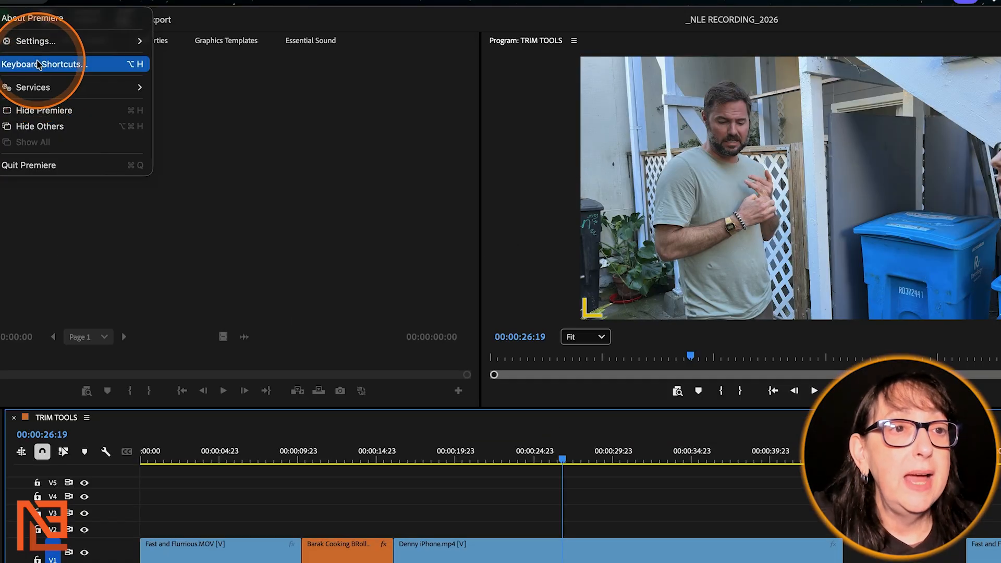
In the Trim settings, enable shifting clips that overlap the trim point and adding edits to keep both sides of the trim in sync
{"action": "mouse_move", "coordinate": [61, 39]}
{"action": "left_click", "coordinate": [180, 340]}
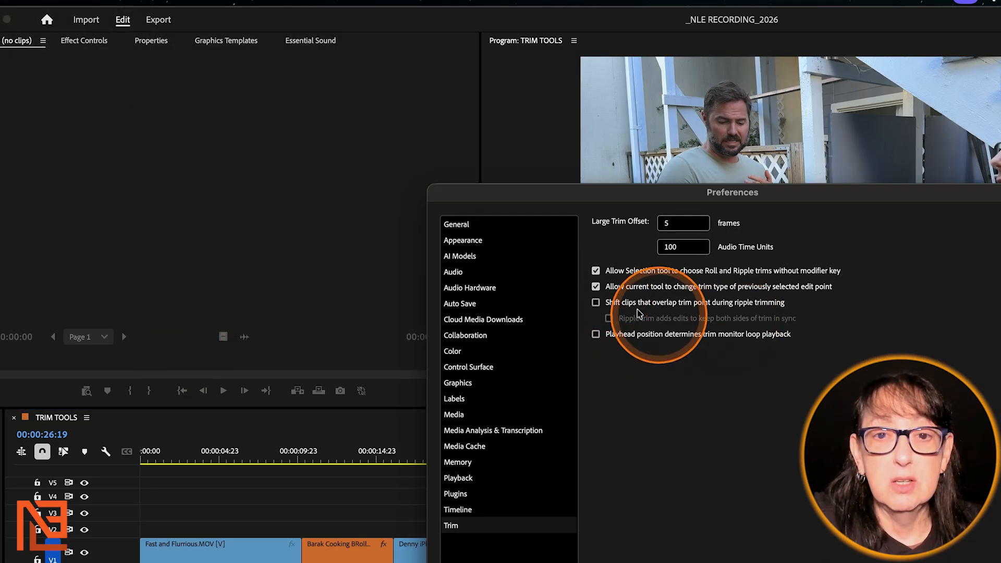
{"action": "left_click", "coordinate": [594, 297]}
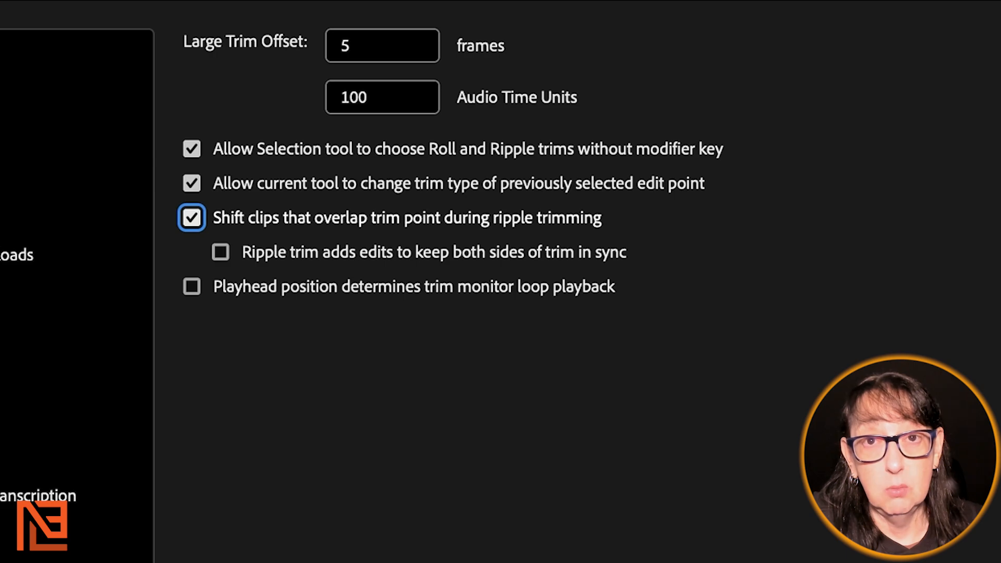
{"action": "left_click", "coordinate": [319, 357]}
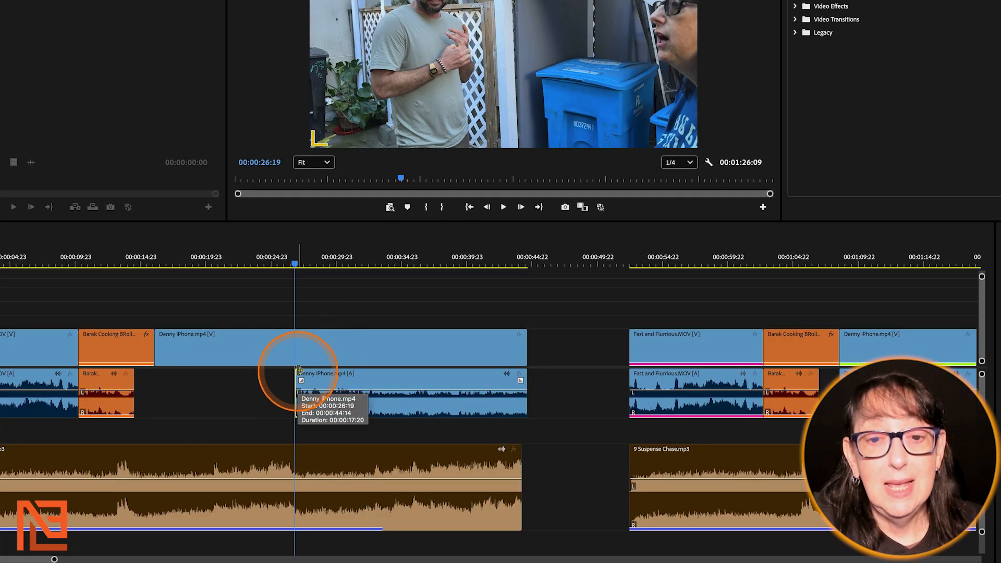
Try ripple extending the first Denny iPhone.mp4's audio start by about 15 seconds and extending the split video and music starts to the playhead
{"action": "left_click_drag", "start_coordinate": [300, 373], "coordinate": [109, 393]}
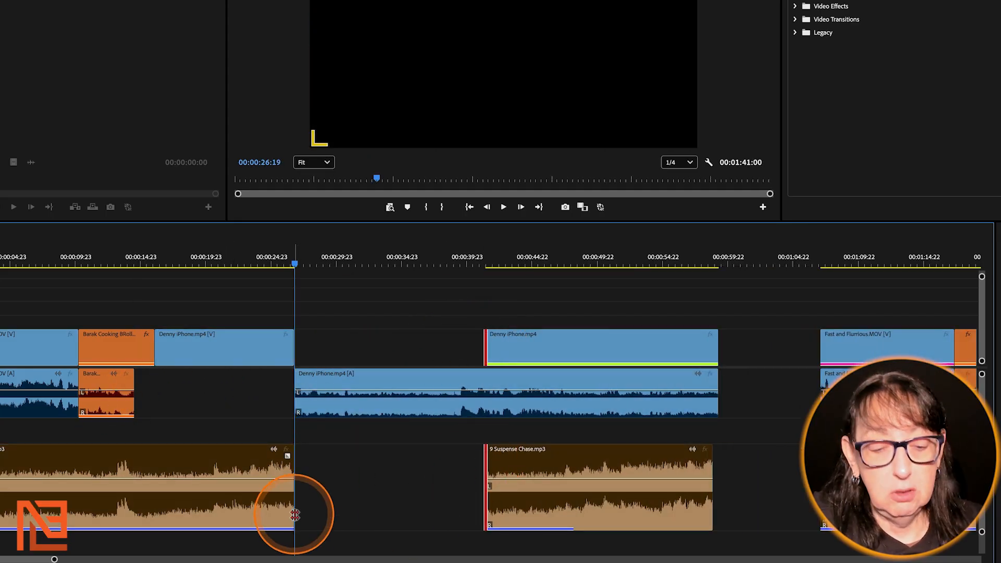
{"action": "key", "text": "e"}
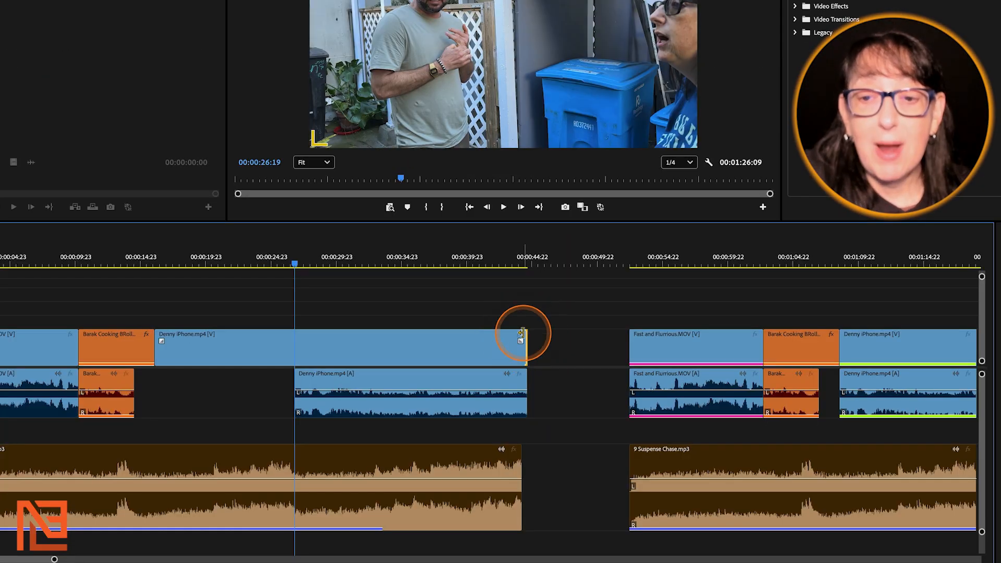
Ripple extend the end of the first Denny iPhone.mp4's video alone by about 16 seconds, and ripple trim it back by about 11 seconds
{"action": "left_click_drag", "start_coordinate": [521, 334], "coordinate": [732, 336]}
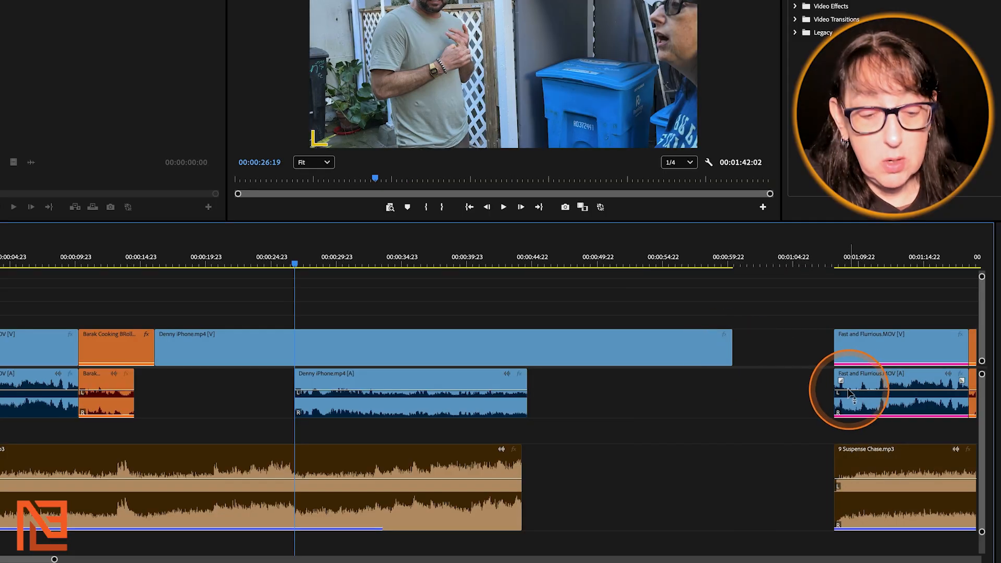
{"action": "key", "text": "minus"}
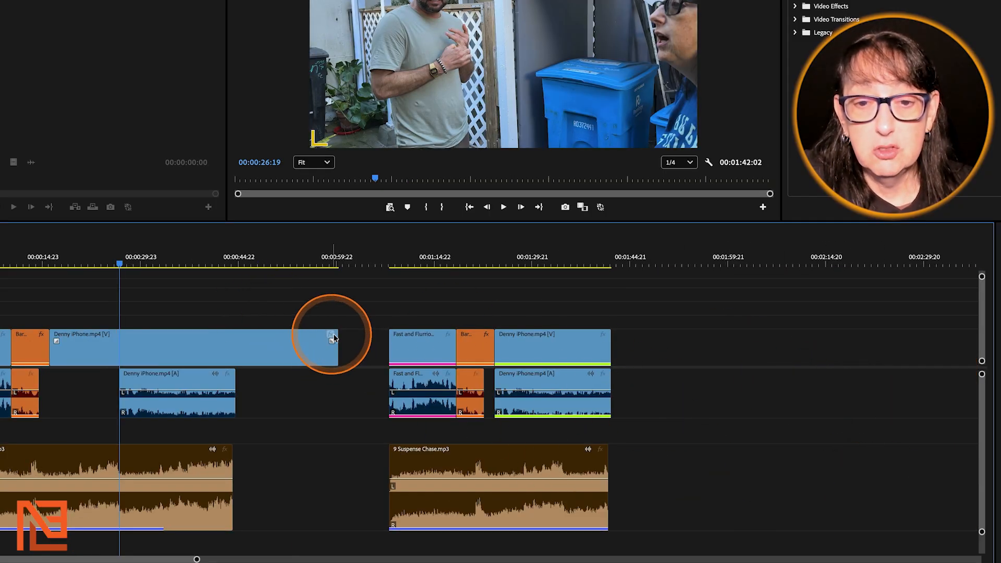
{"action": "left_click_drag", "start_coordinate": [333, 332], "coordinate": [265, 402]}
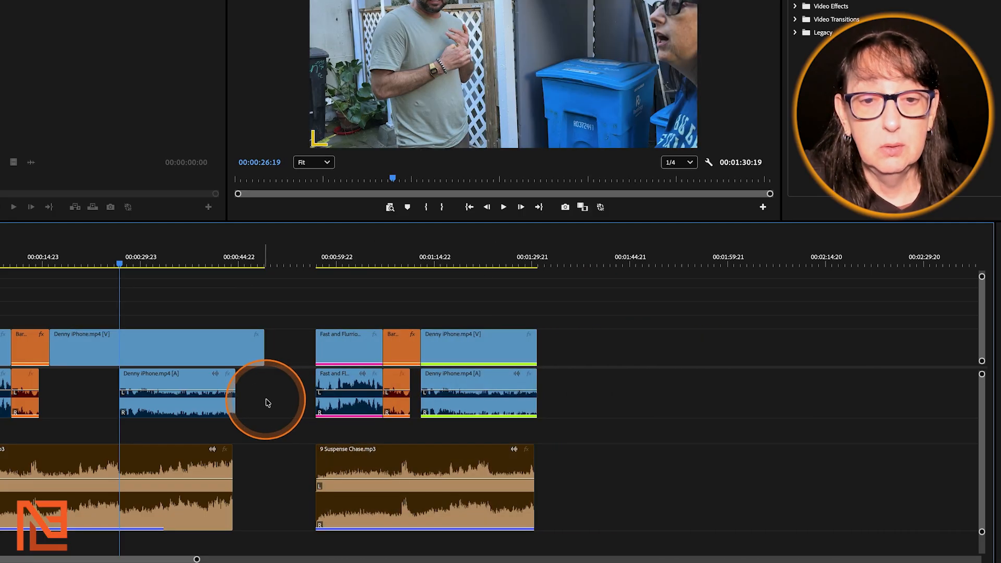
Extend the end of the first Denny iPhone.mp4's video across the gap to the second Fast and Flurrious.MOV, and try trimming past it
{"action": "left_click_drag", "start_coordinate": [264, 336], "coordinate": [848, 318]}
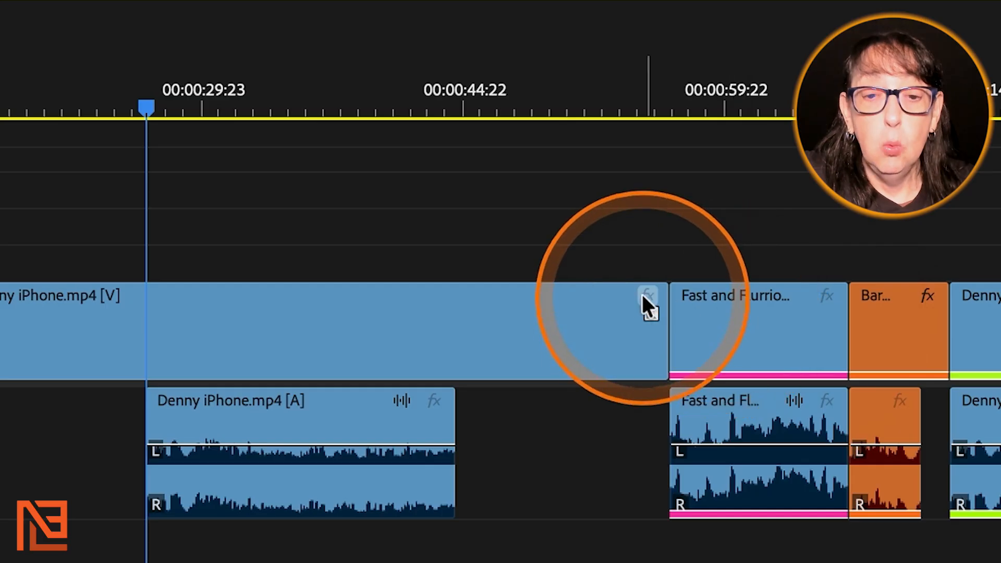
{"action": "left_click", "coordinate": [658, 295]}
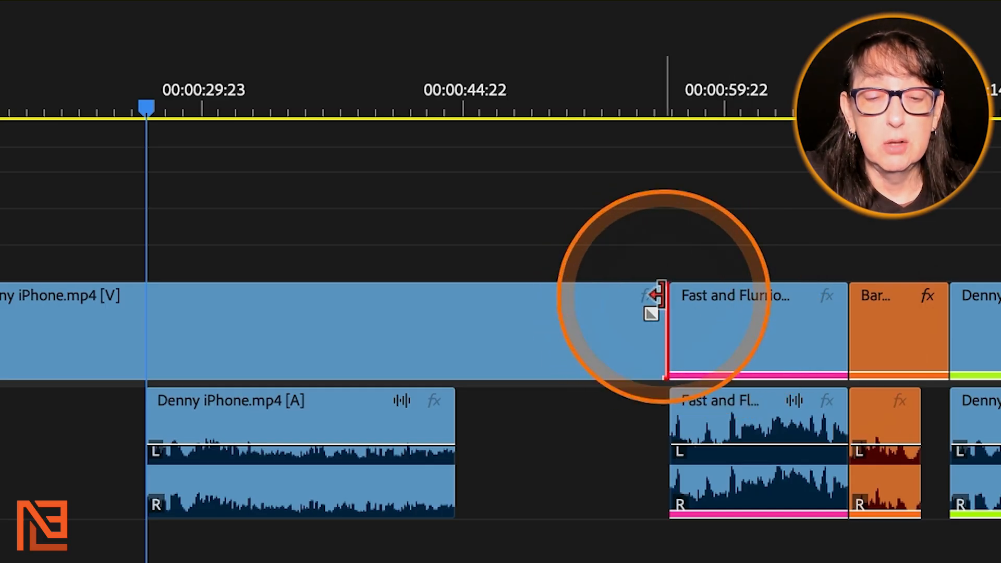
{"action": "left_click_drag", "start_coordinate": [658, 295], "coordinate": [985, 360]}
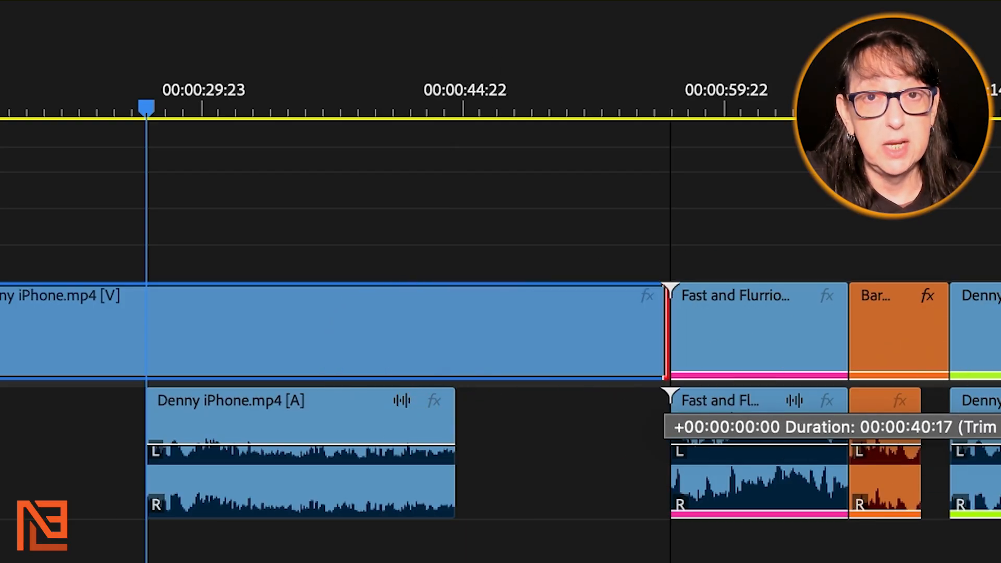
{"action": "left_click_drag", "start_coordinate": [985, 360], "coordinate": [988, 359]}
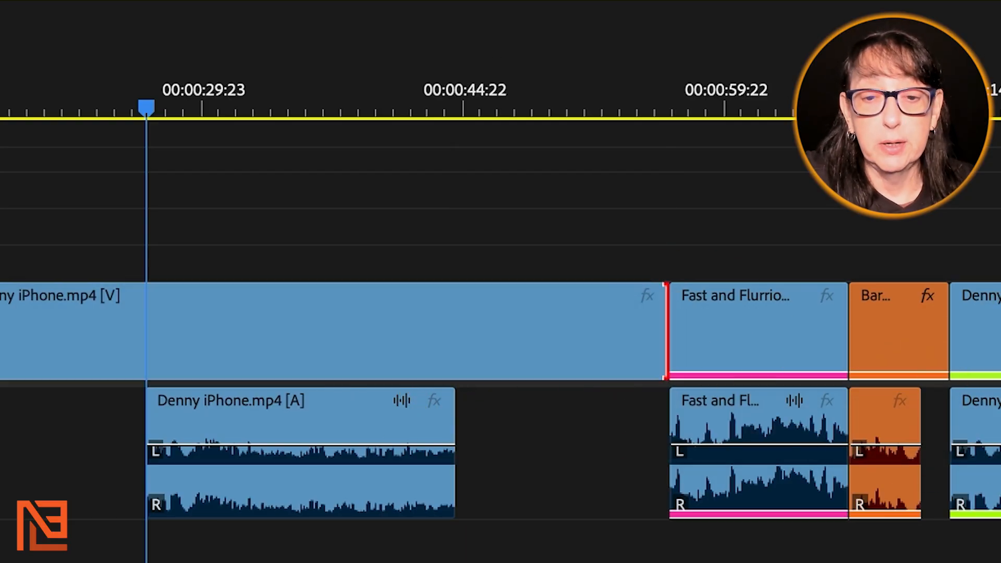
{"action": "left_click_drag", "start_coordinate": [661, 293], "coordinate": [996, 339]}
Roll the edit between the first Denny iPhone.mp4's video and the second Fast and Flurrious.MOV earlier by about 6 seconds
{"action": "left_click_drag", "start_coordinate": [647, 299], "coordinate": [562, 334]}
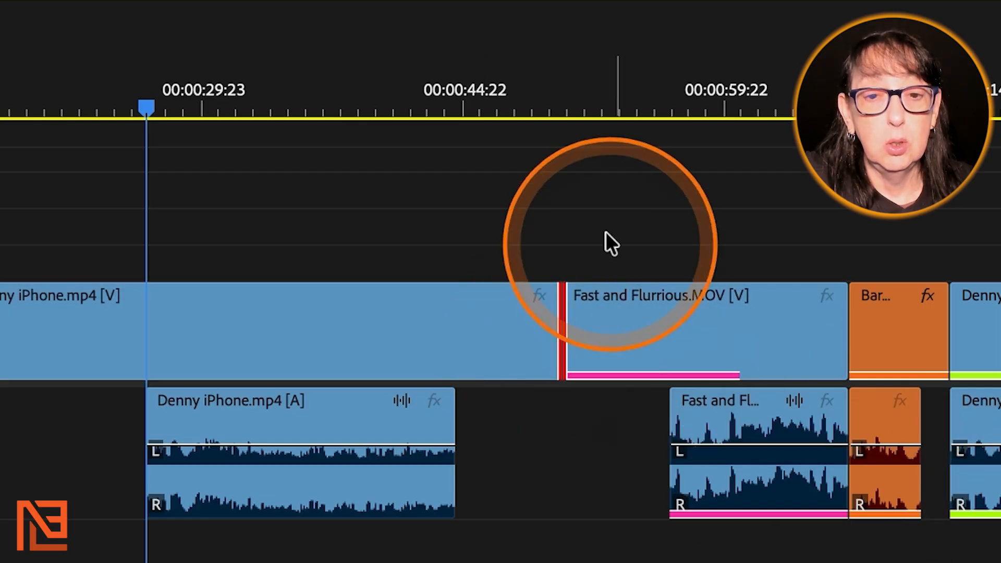
{"action": "left_click", "coordinate": [593, 187]}
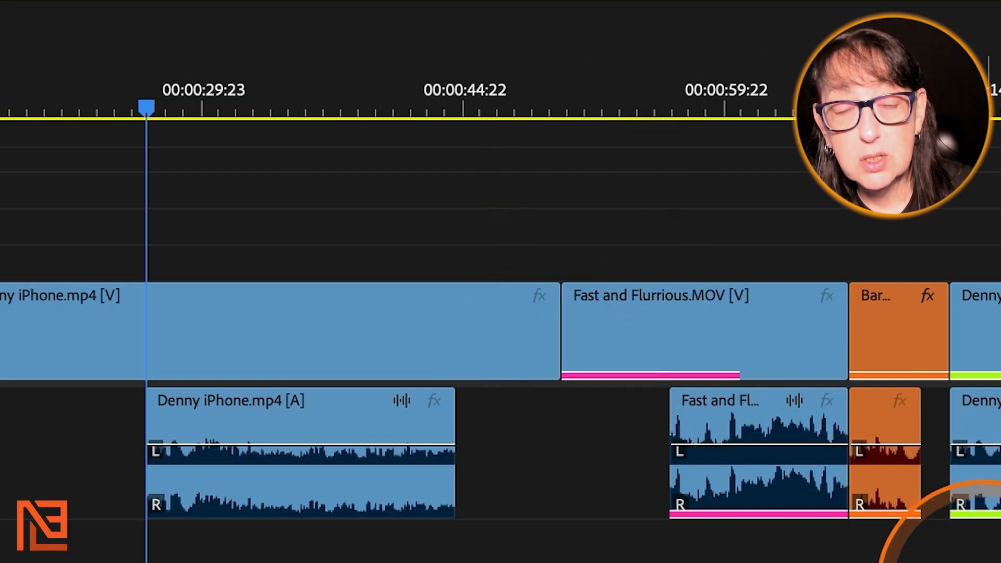